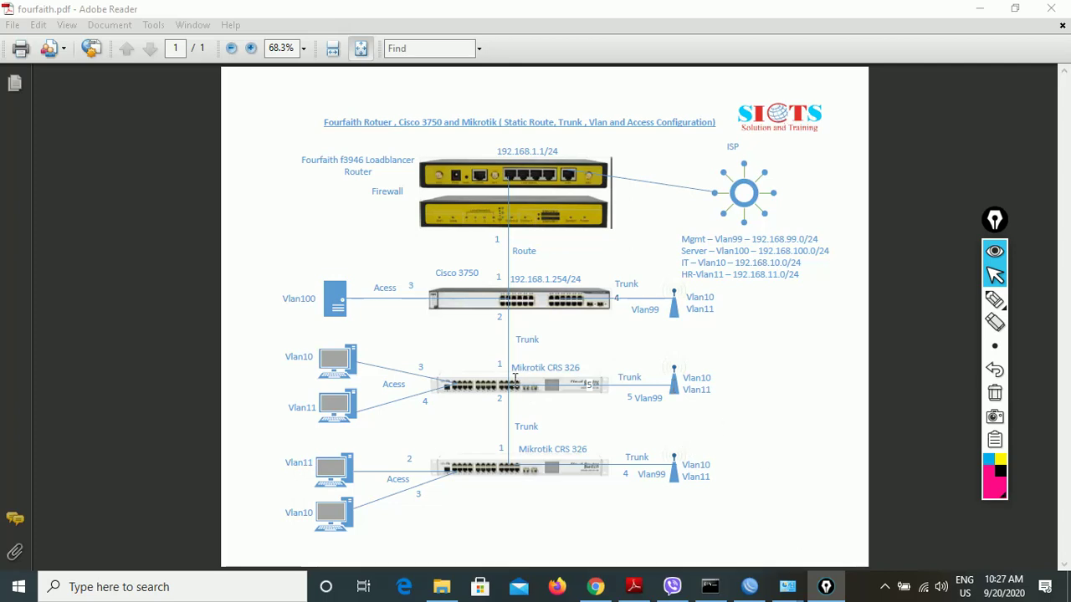
- Rescan WinBox neighbours and reconnect to the MikroTik router at 192.168.88.1
click(749, 587)
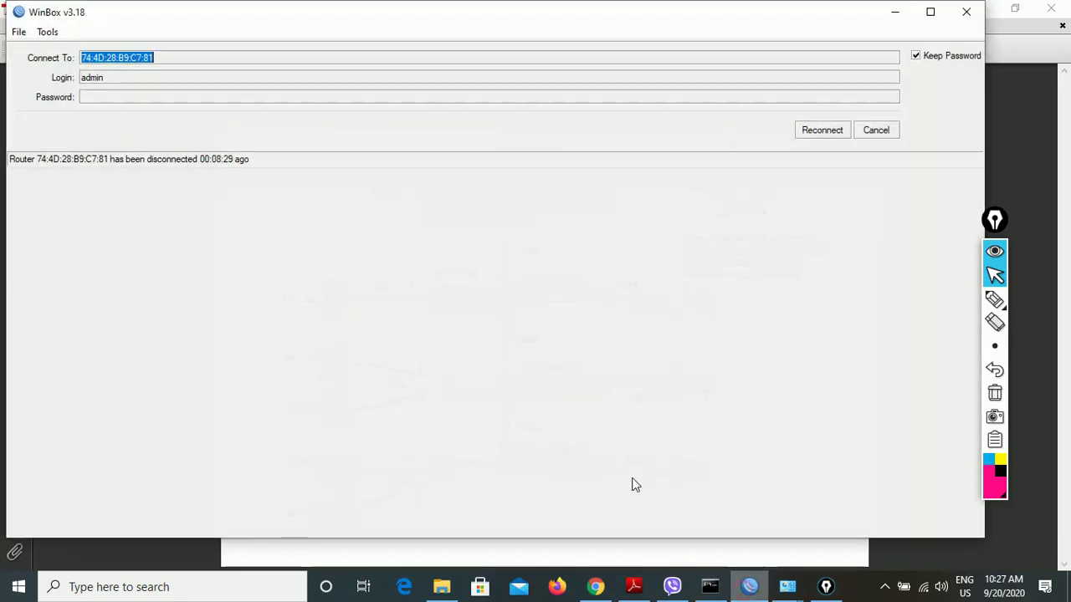
click(878, 134)
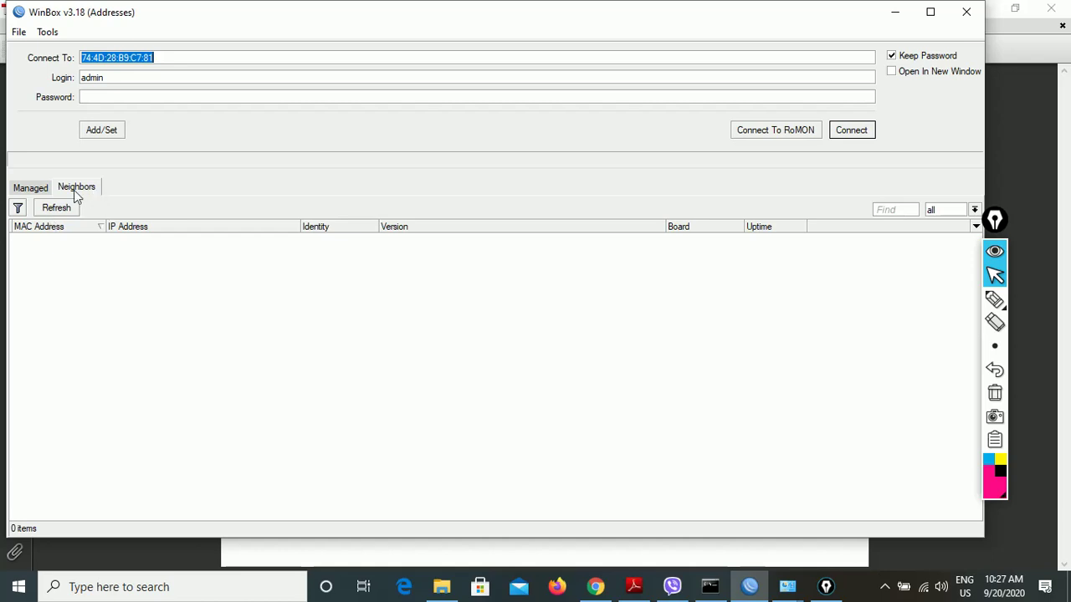
click(32, 187)
click(76, 186)
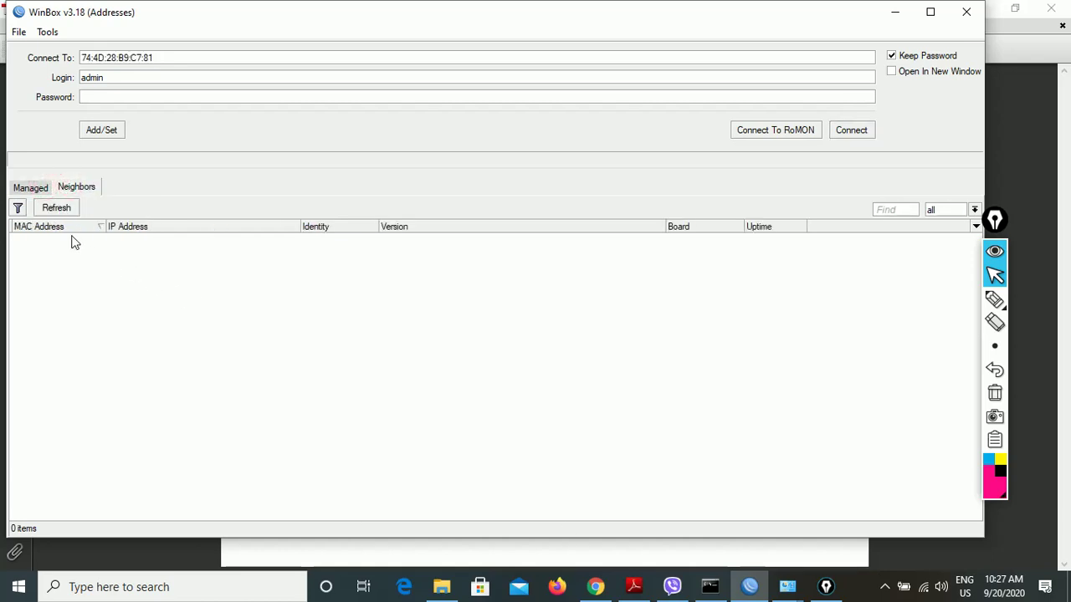
click(58, 210)
click(74, 209)
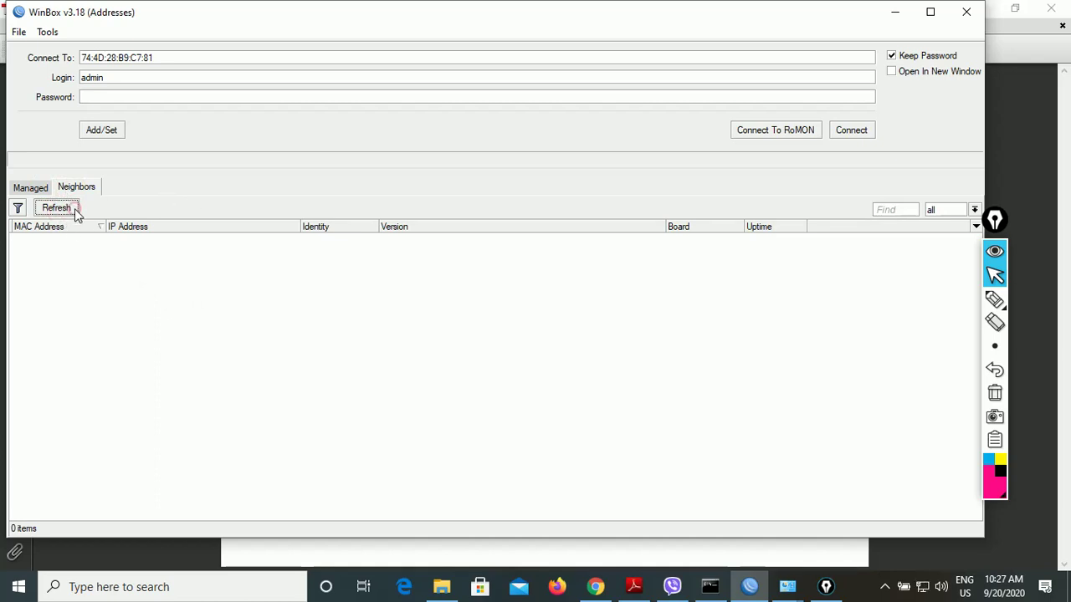
click(72, 211)
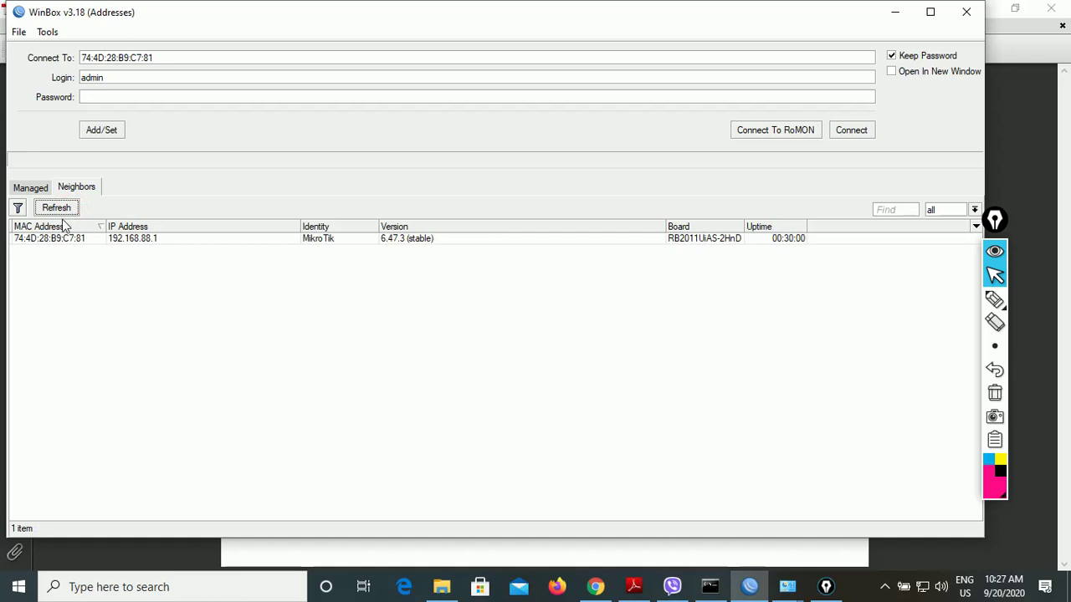
click(31, 241)
click(837, 135)
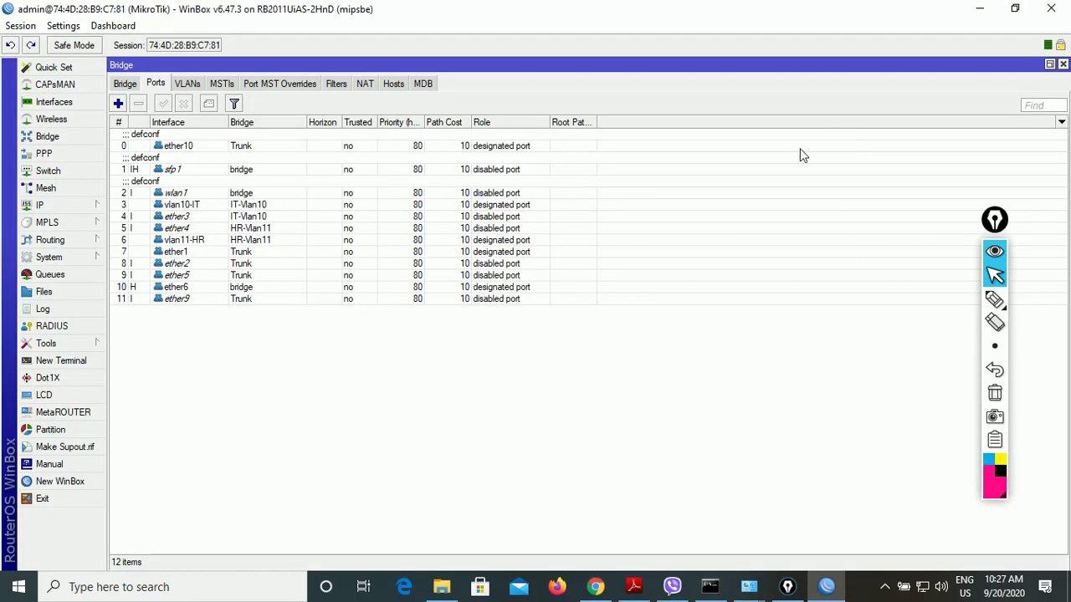
click(79, 140)
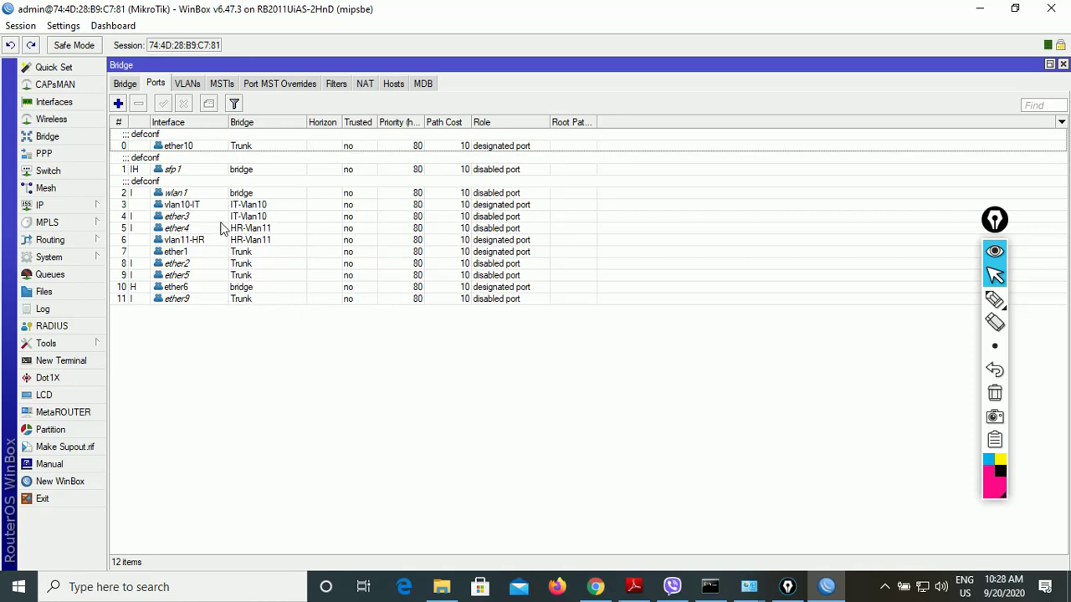
double_click(241, 145)
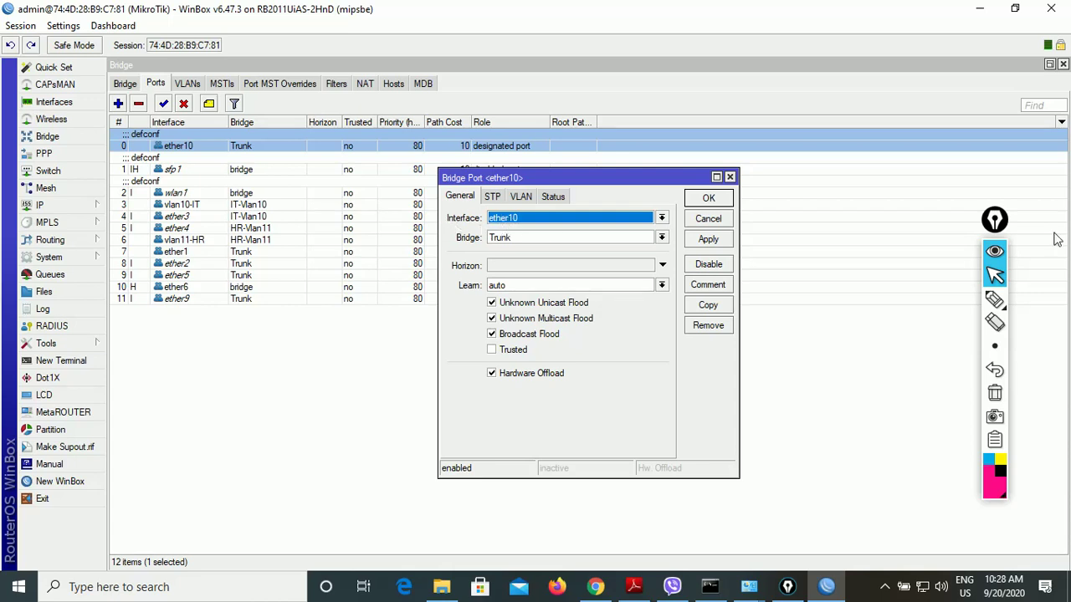
click(994, 301)
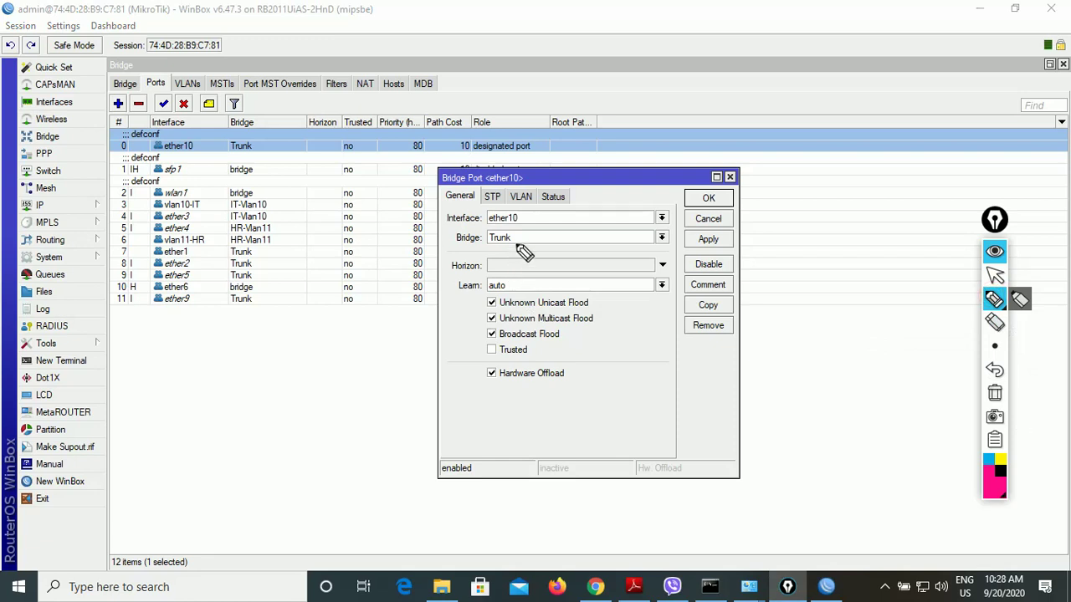
mouse_move(518, 245)
mouse_down()
mouse_move(492, 237)
mouse_move(487, 221)
mouse_move(522, 215)
mouse_move(524, 239)
mouse_move(619, 213)
mouse_move(607, 200)
mouse_move(623, 213)
mouse_move(644, 199)
mouse_move(629, 202)
mouse_up()
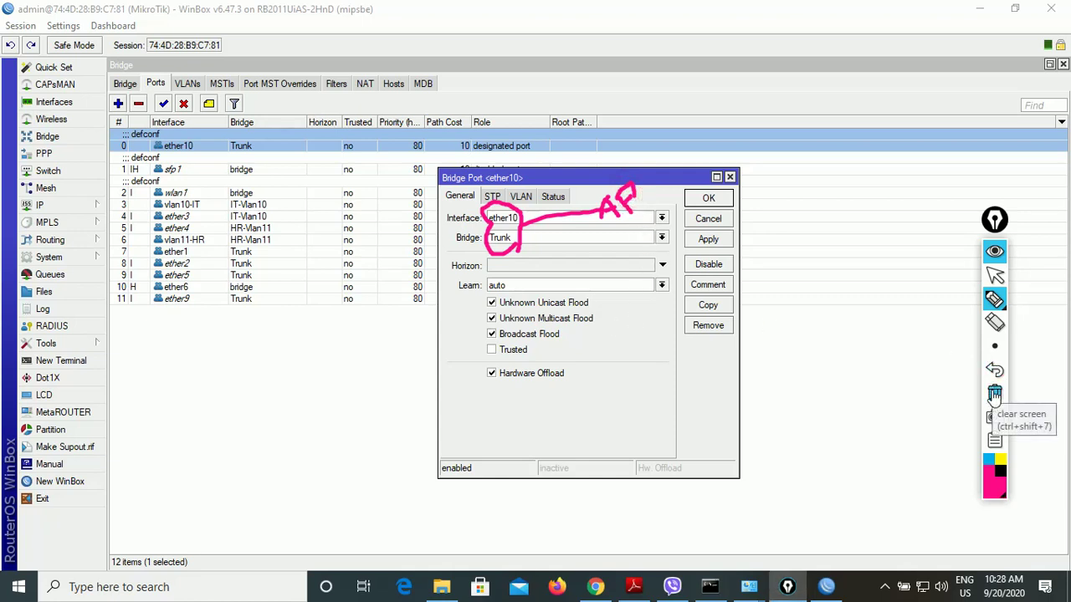
click(994, 393)
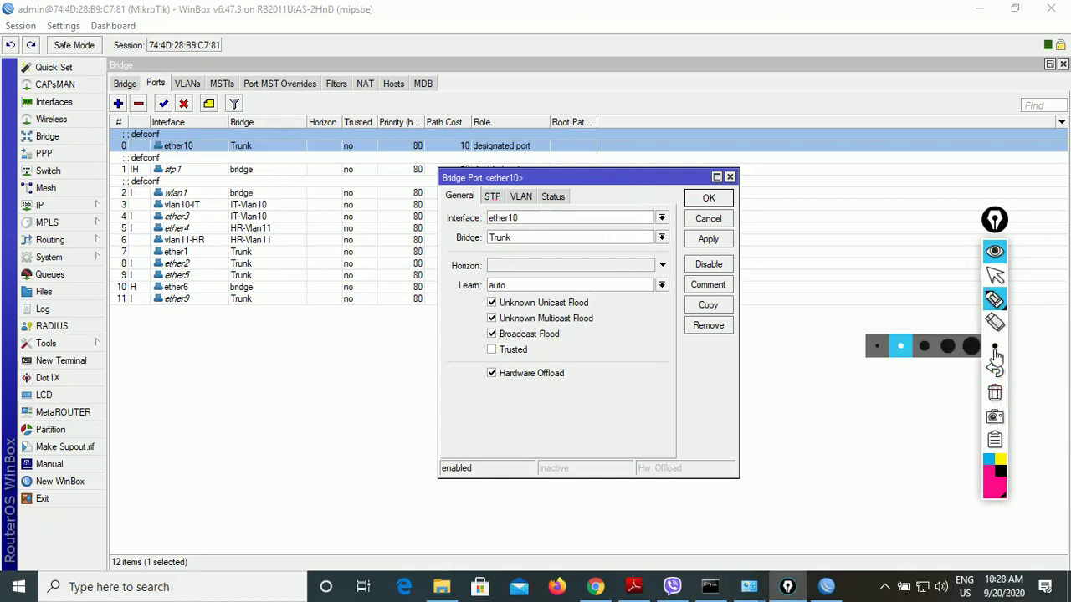
click(995, 274)
click(705, 221)
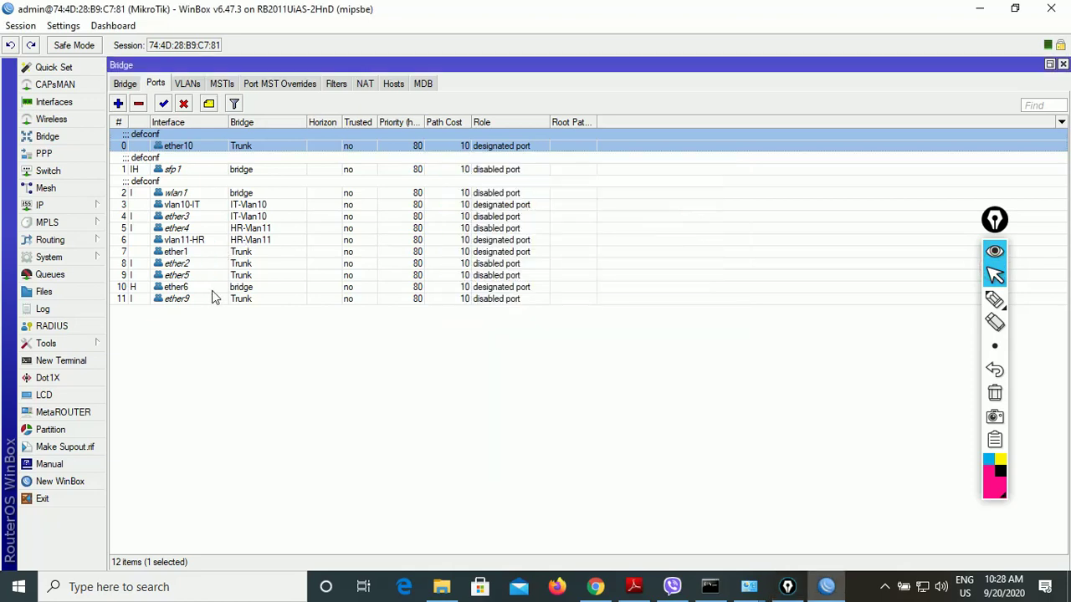
double_click(210, 299)
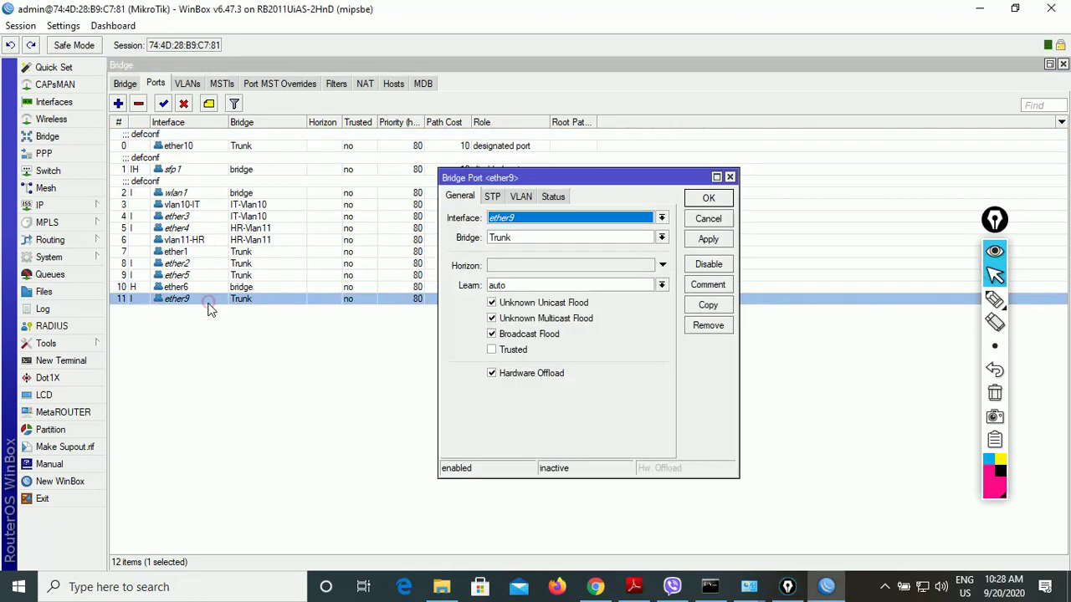
click(994, 300)
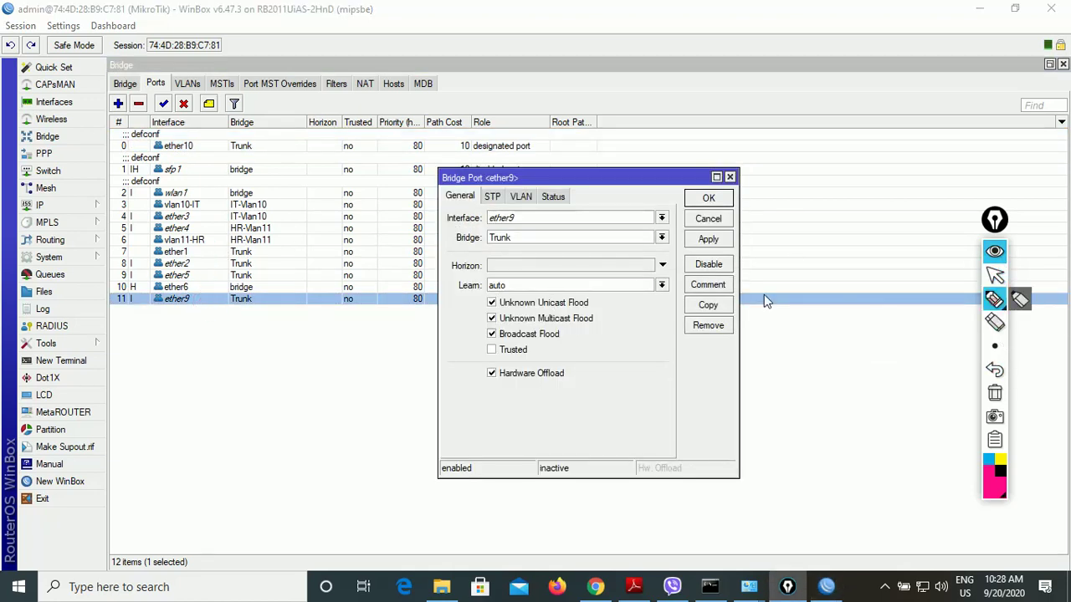
mouse_move(517, 244)
mouse_down()
mouse_move(495, 218)
mouse_move(535, 236)
mouse_move(595, 178)
mouse_move(606, 198)
mouse_up()
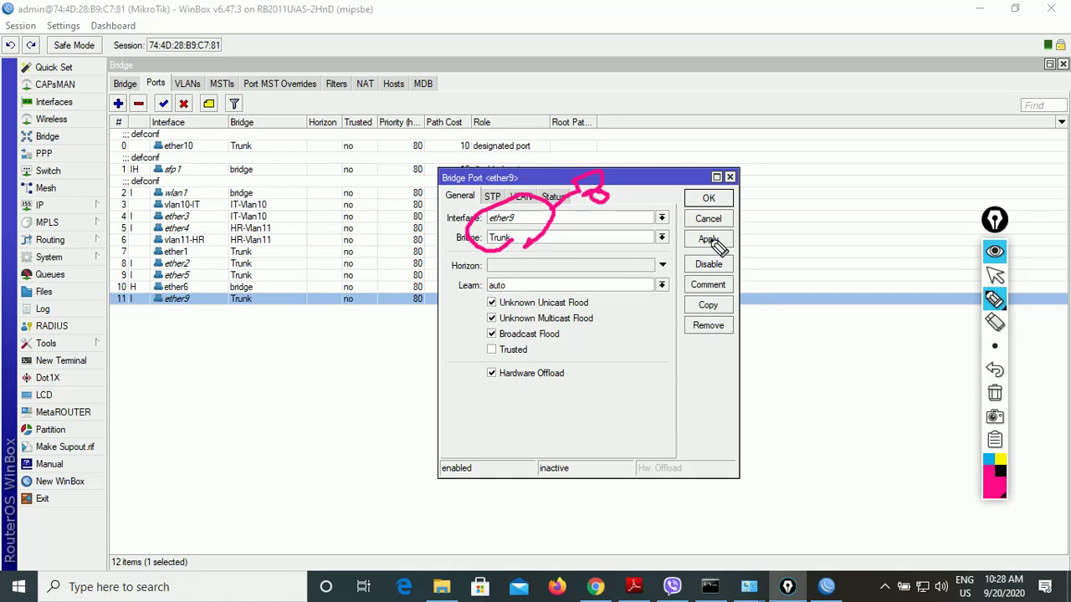
click(995, 394)
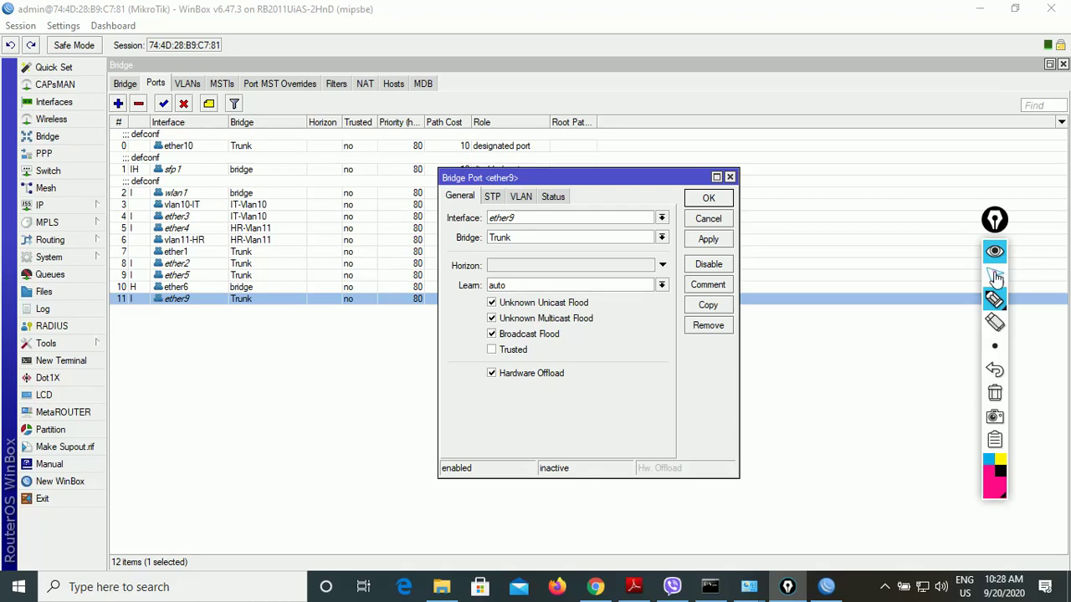
click(995, 275)
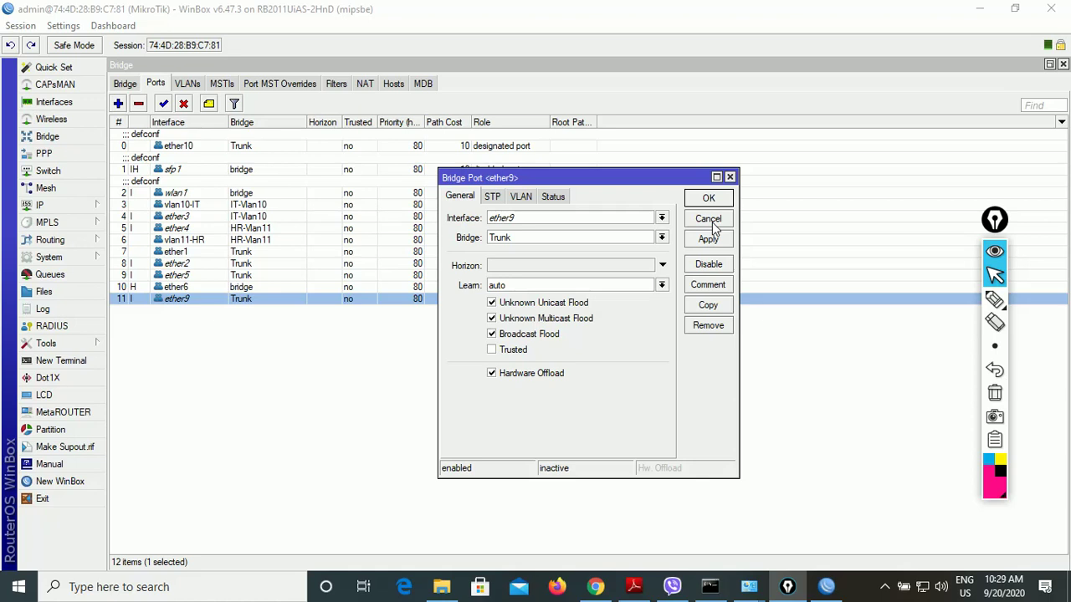
click(710, 221)
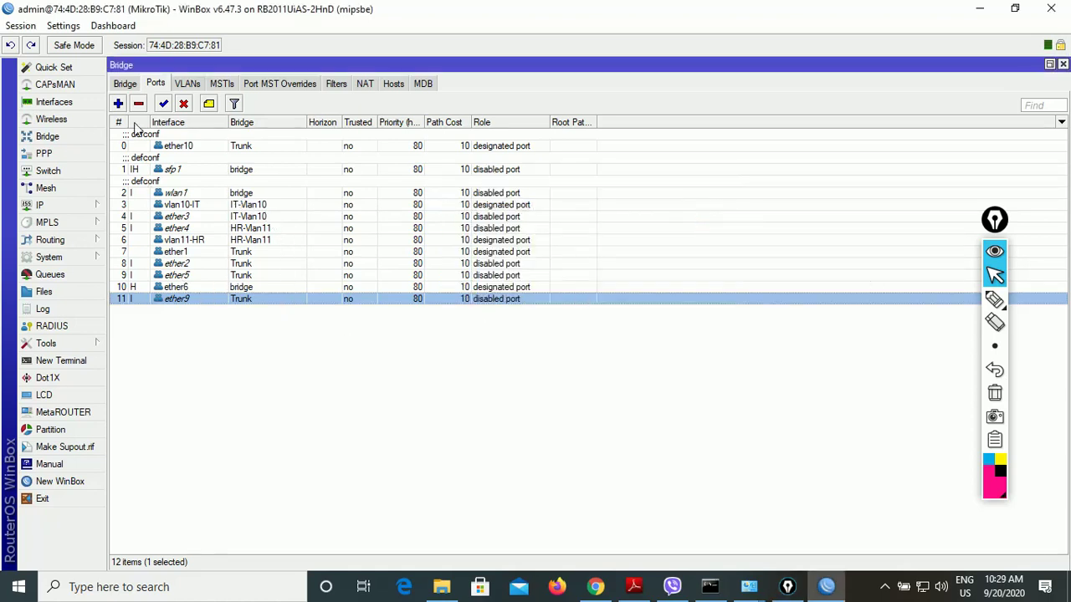
click(118, 103)
click(538, 237)
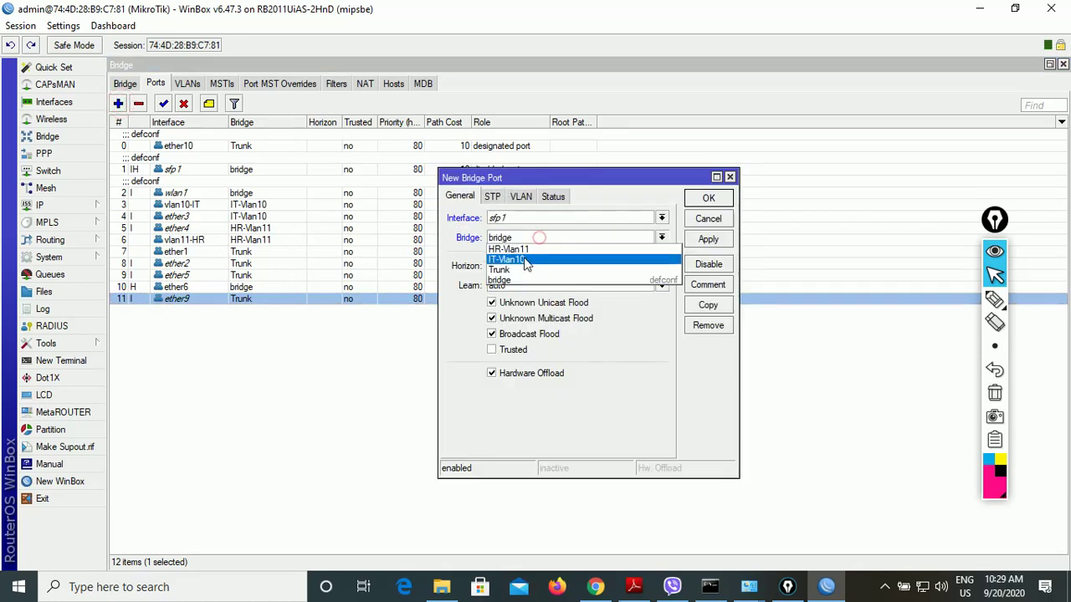
click(525, 270)
click(522, 217)
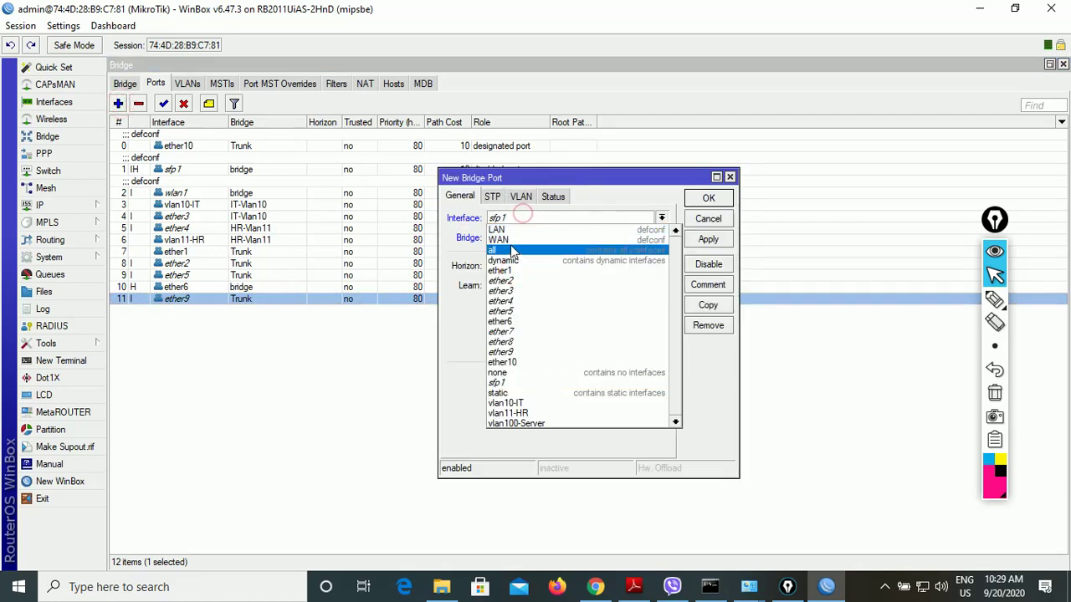
click(707, 219)
click(708, 218)
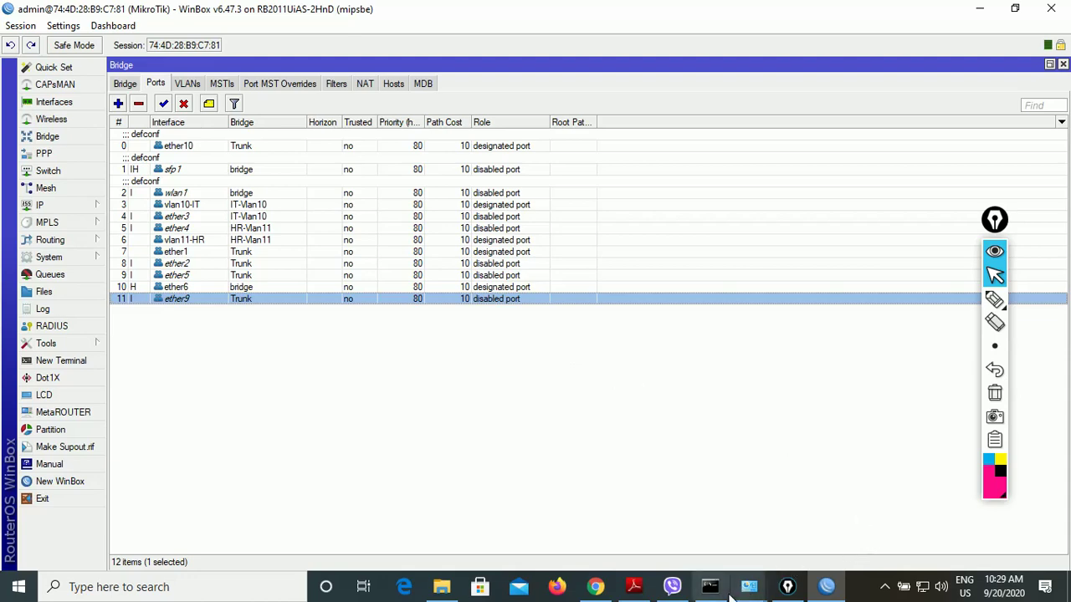
- Open the Ethernet adapter's status in Network Connections after minimizing WinBox
mouse_move(749, 587)
click(683, 537)
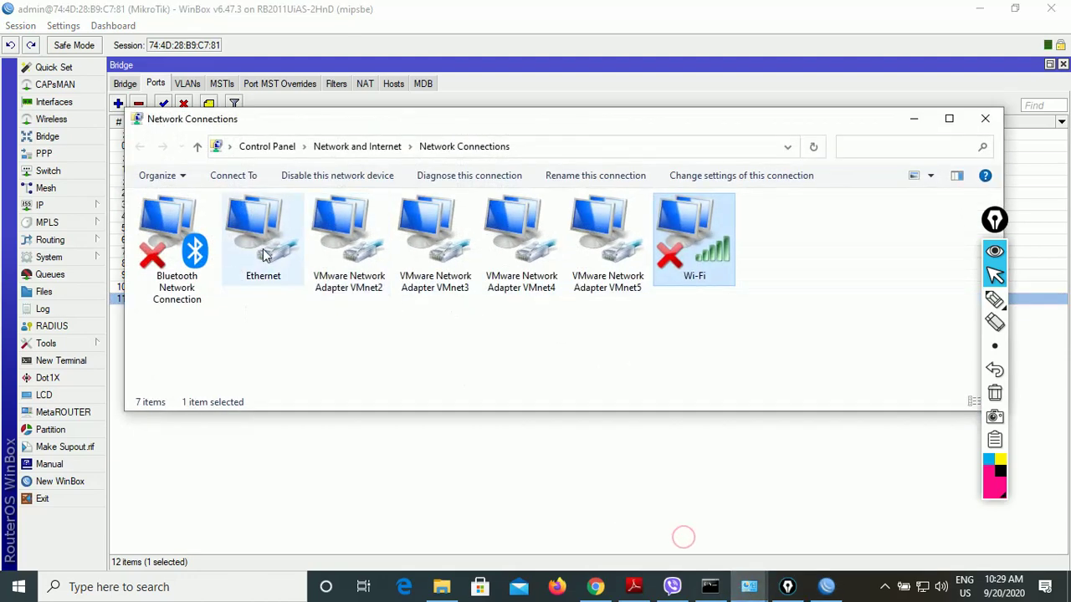
click(263, 251)
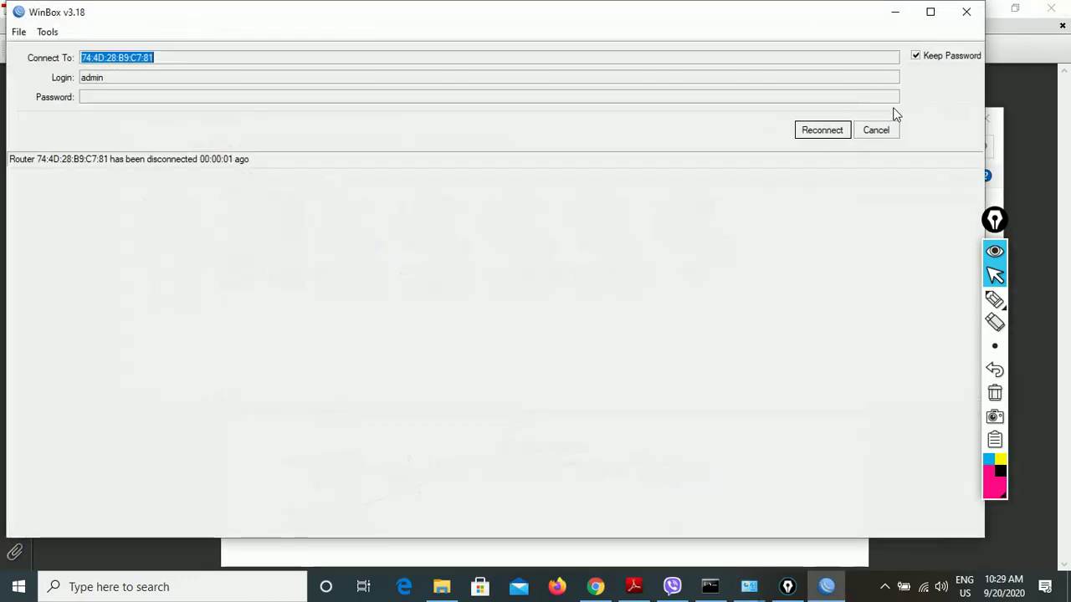
click(892, 128)
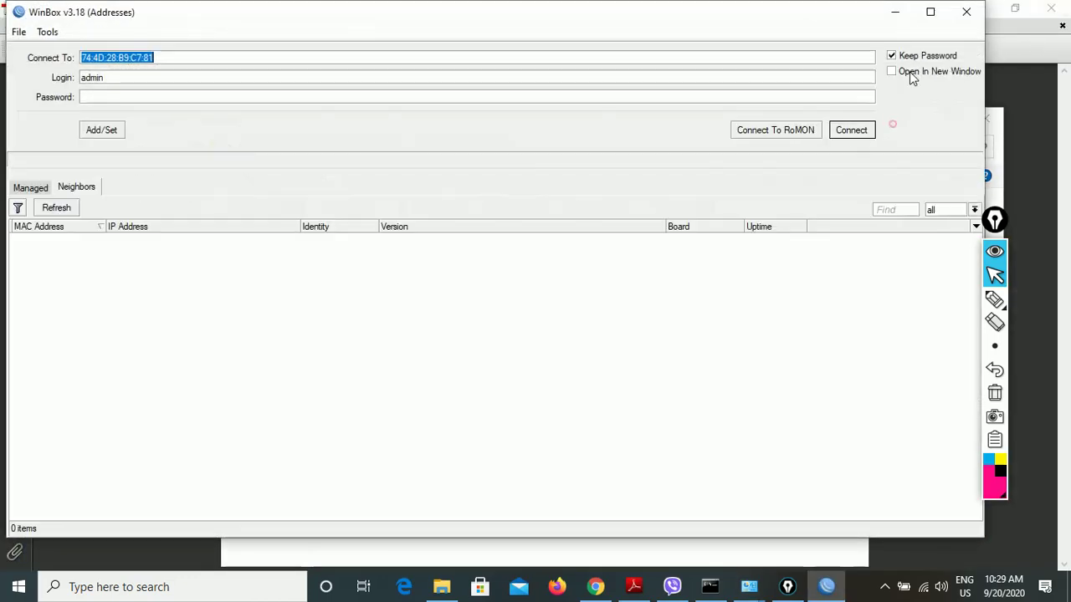
click(894, 12)
right_click(289, 270)
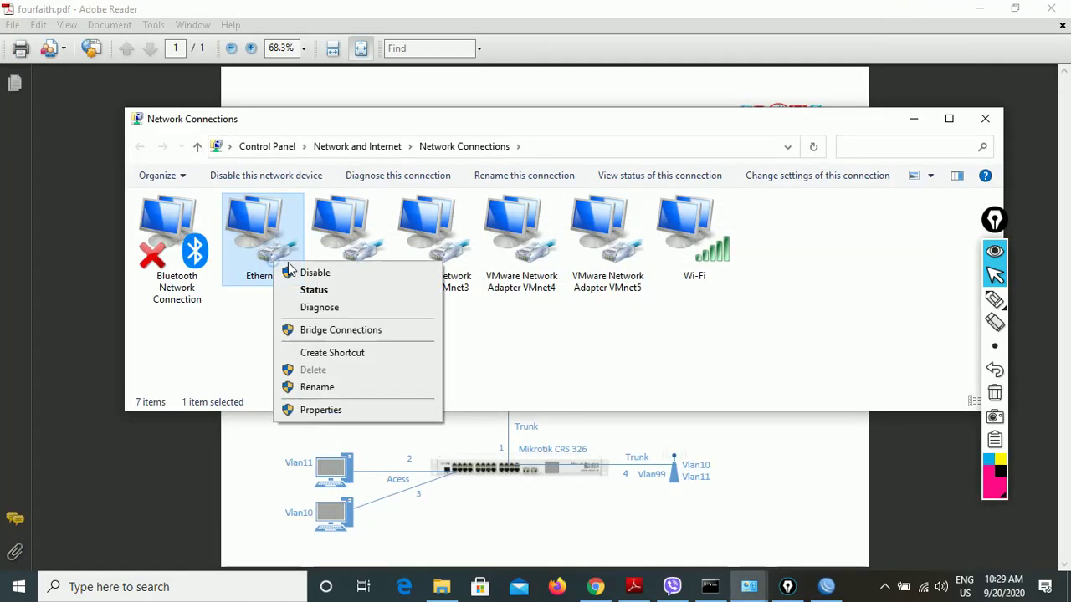
click(311, 289)
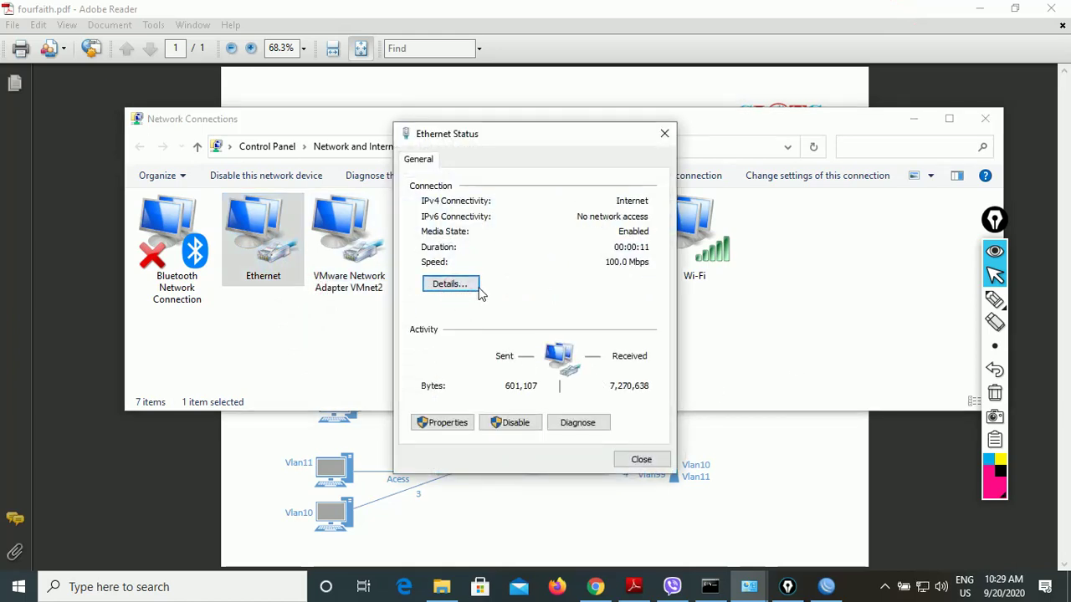
- Confirm IPv4 address 192.168.99.7 and DHCP server 192.168.99.1 in the details, then close them
click(450, 284)
click(532, 273)
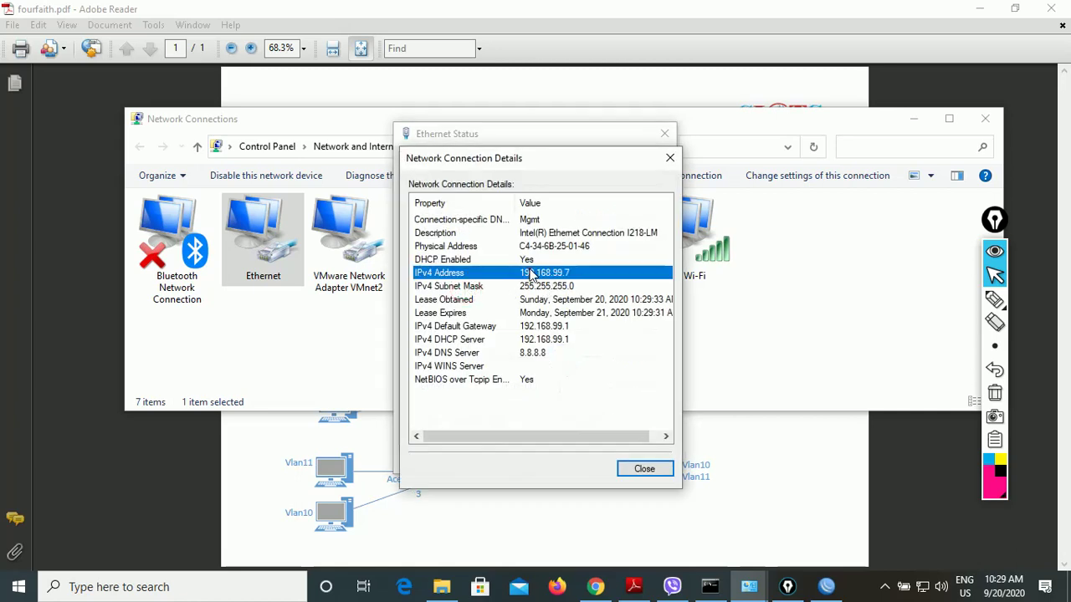
click(532, 220)
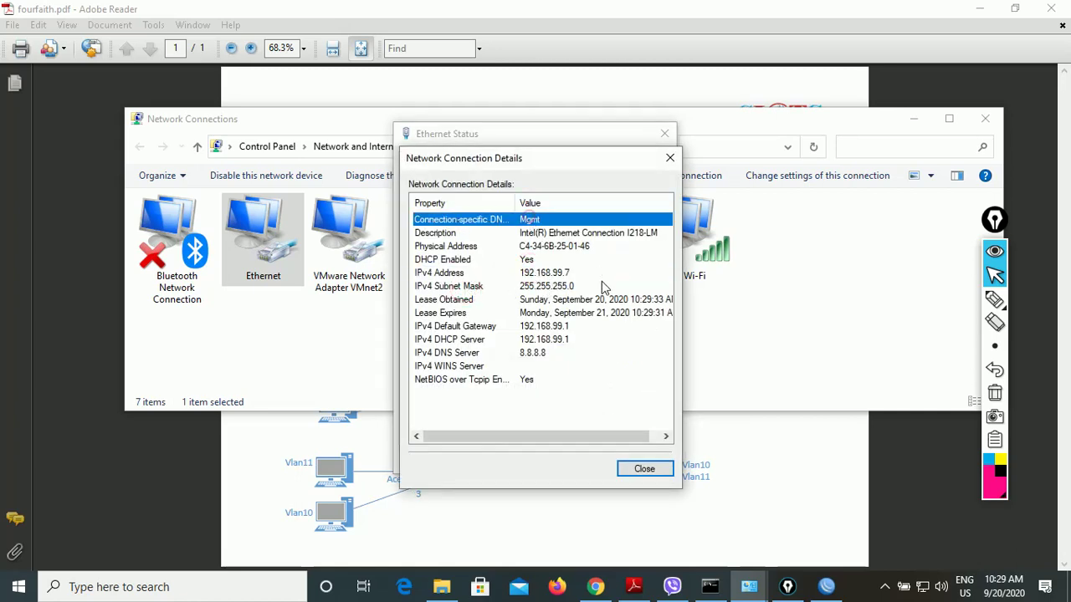
click(558, 273)
click(544, 220)
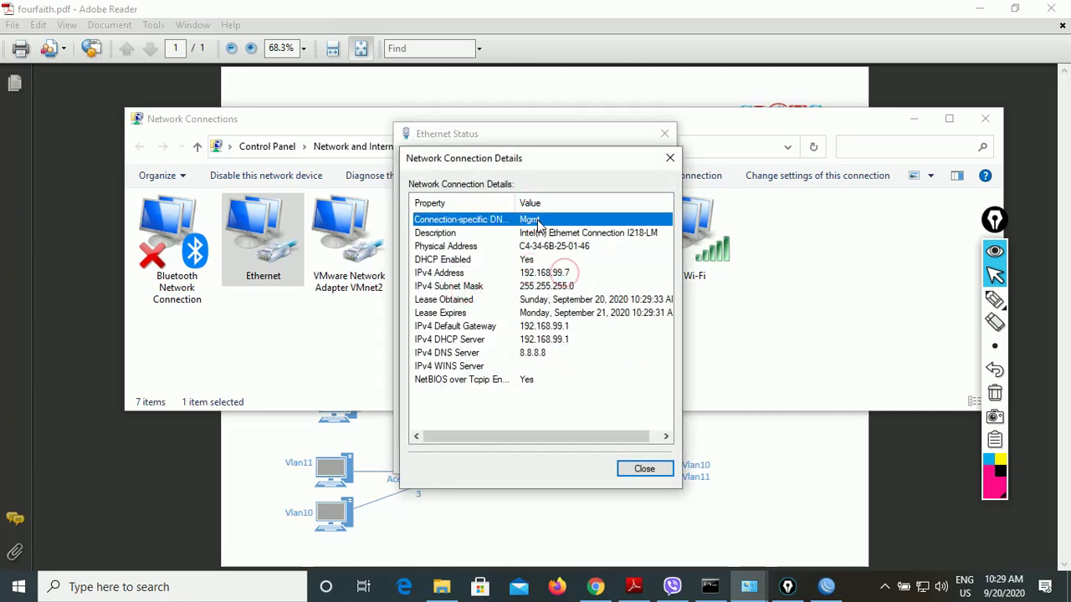
click(549, 273)
click(565, 341)
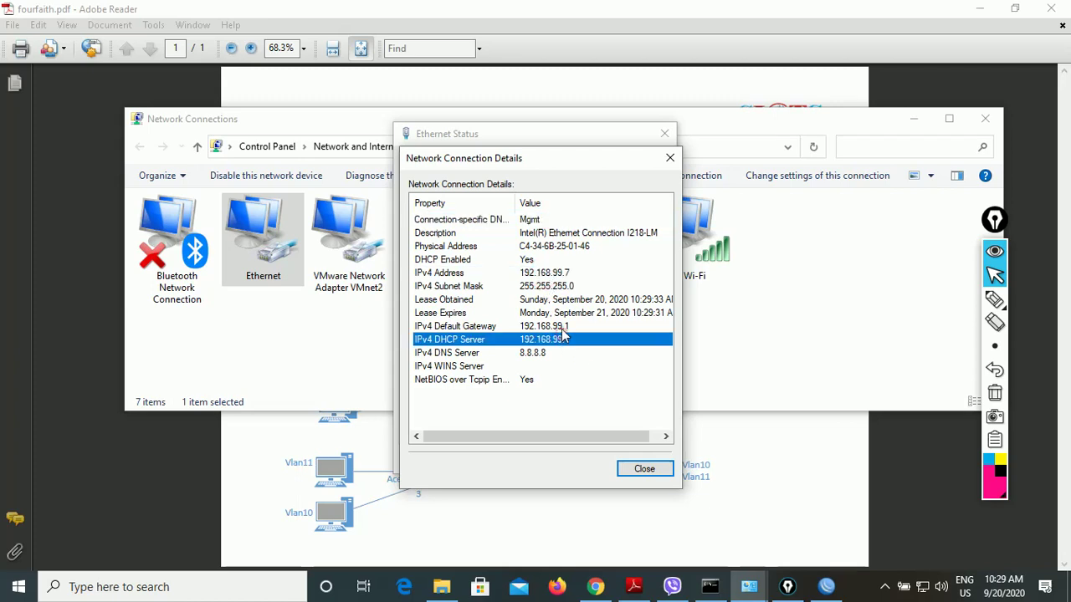
click(659, 475)
- Search Google for 'unifi controller windows' in Chrome
click(595, 586)
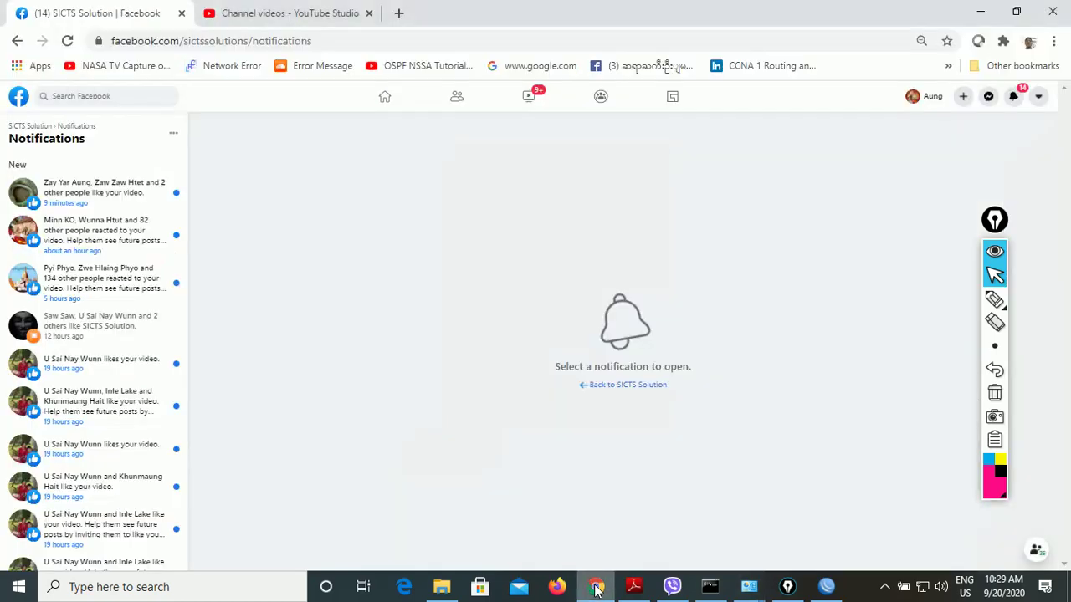
click(402, 41)
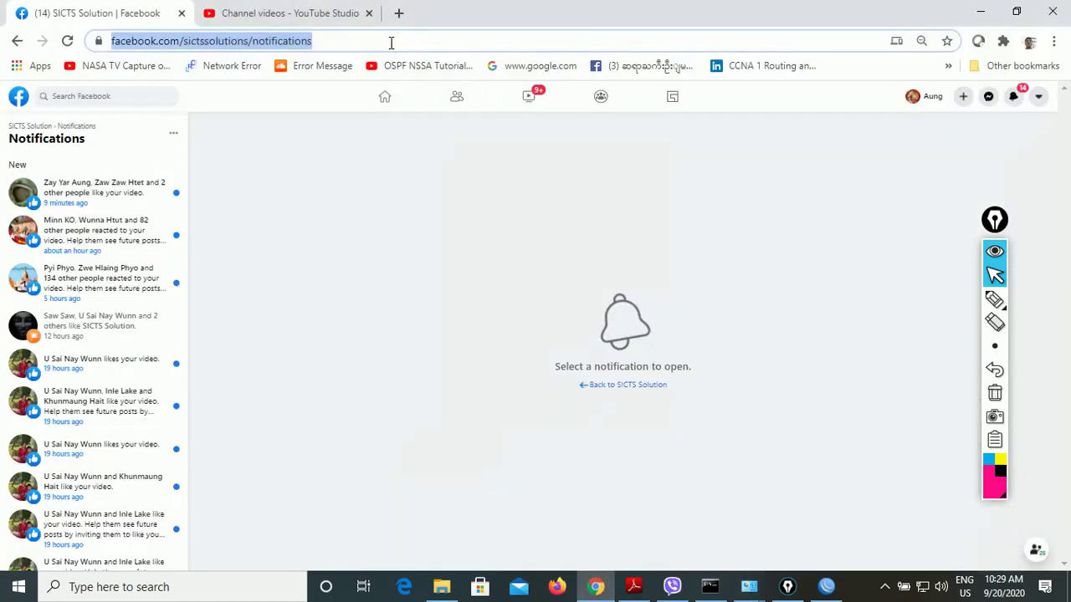
text(un)
key(BackSpace)
key(BackSpace)
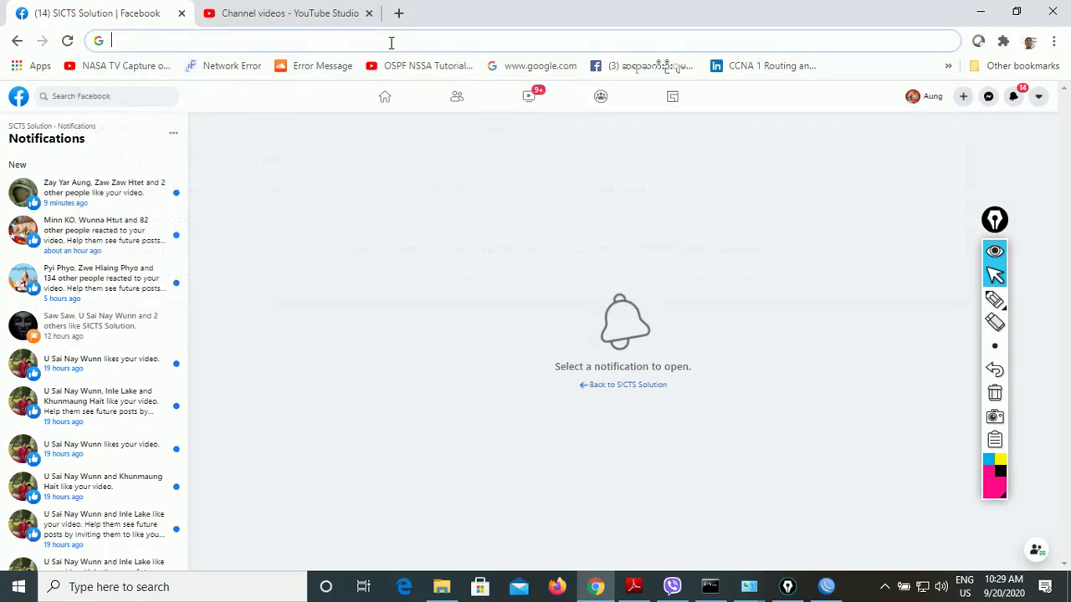
text(unifi)
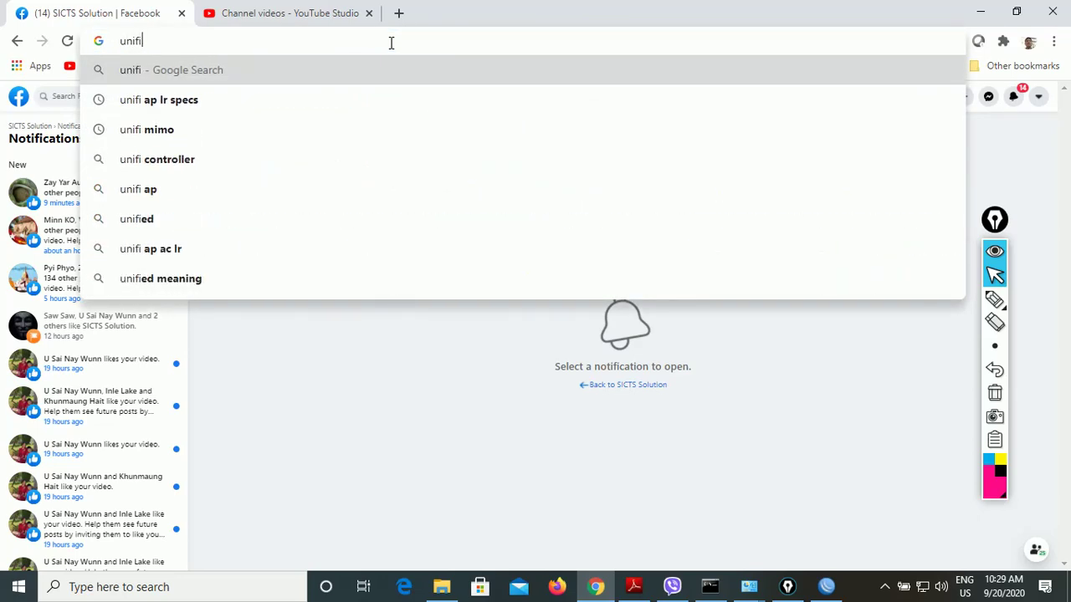
key(Down)
key(Down)
key(Down)
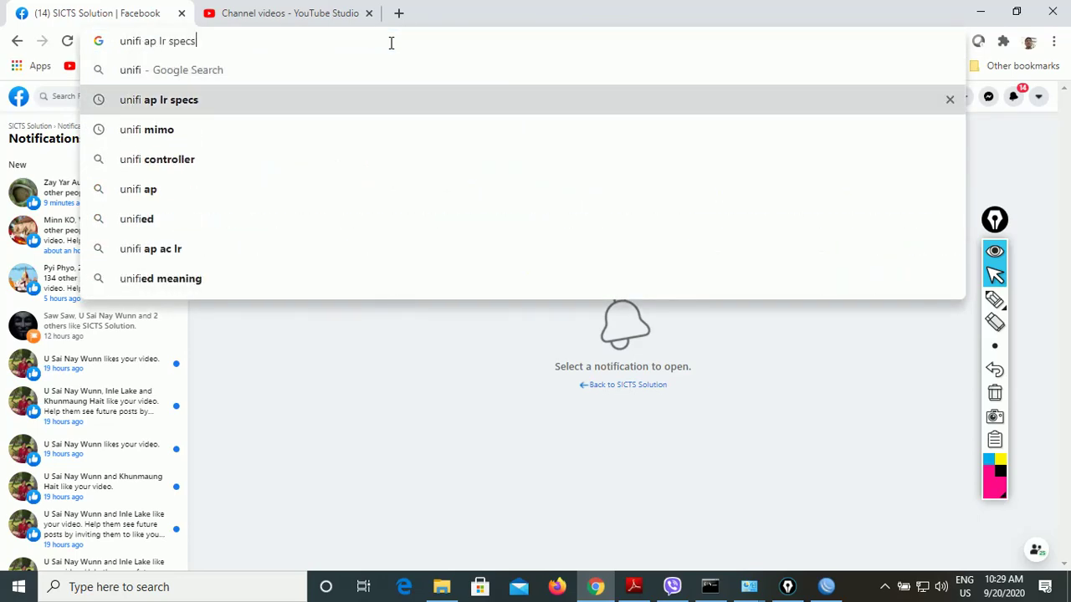
text(win)
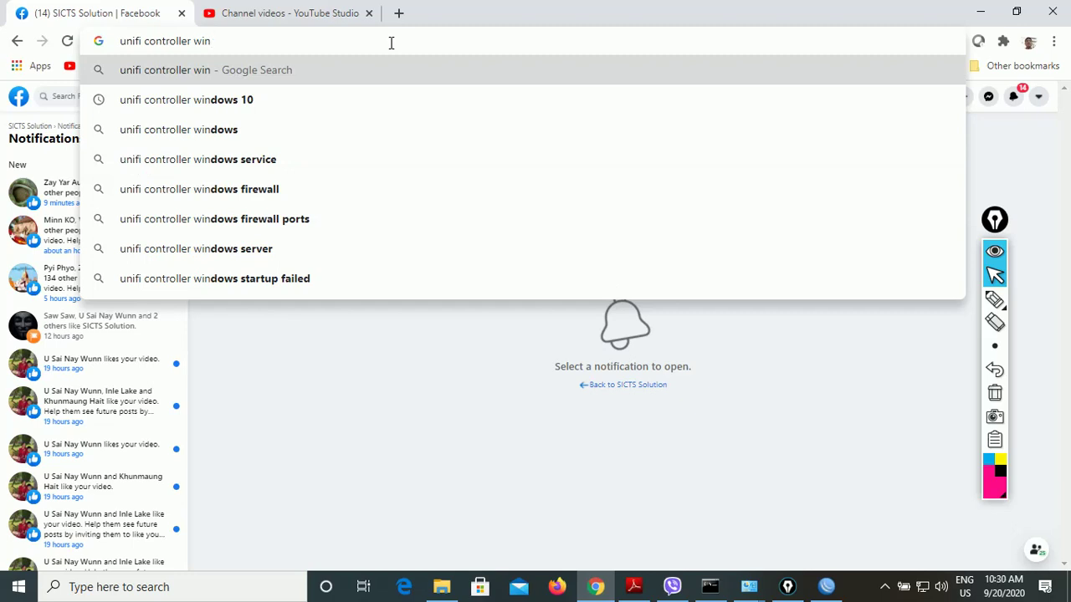
text(dows)
key(Return)
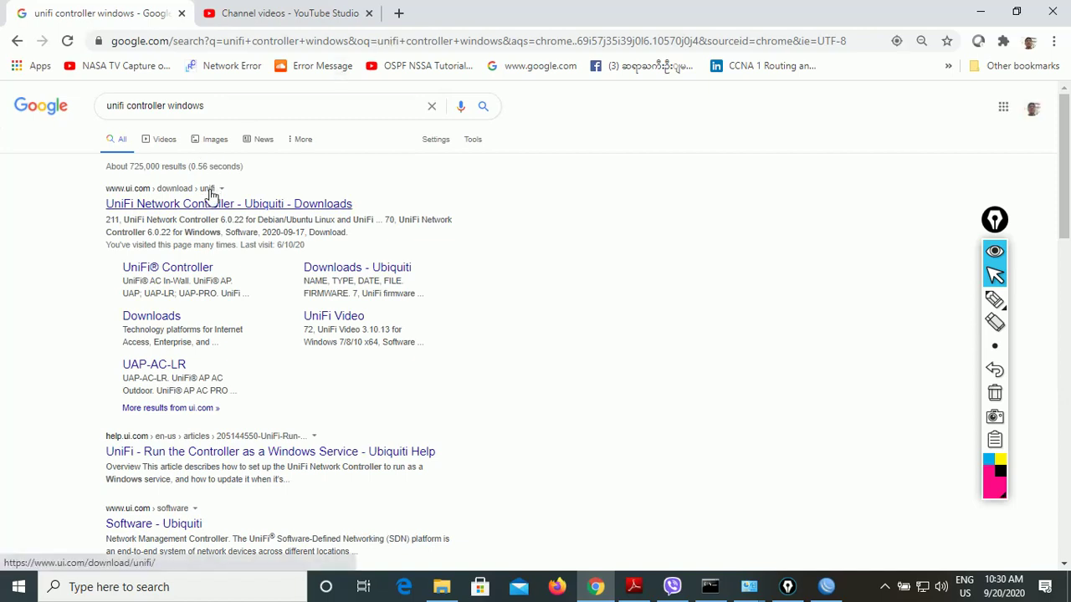
- Browse the ui.com UniFi downloads page, then bring up the Downloads folder
click(210, 204)
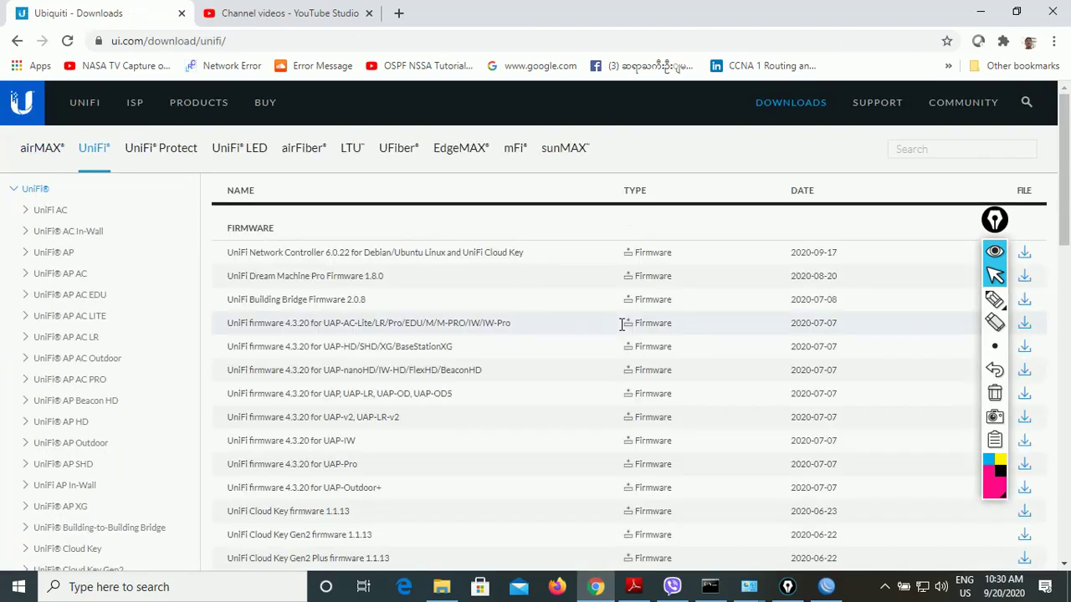
scroll(622, 325, down, 5)
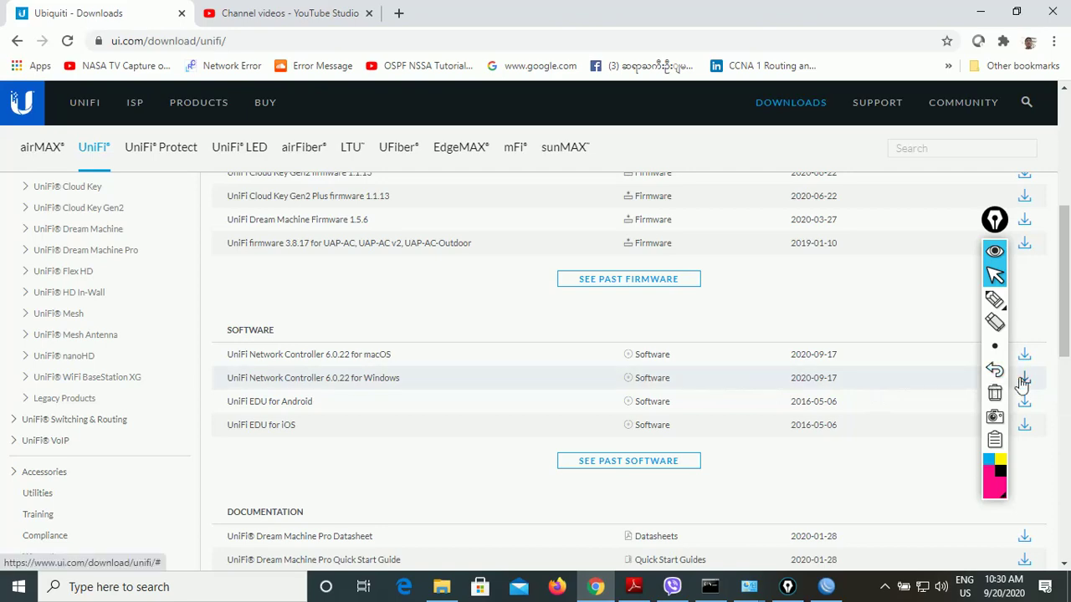
mouse_move(448, 590)
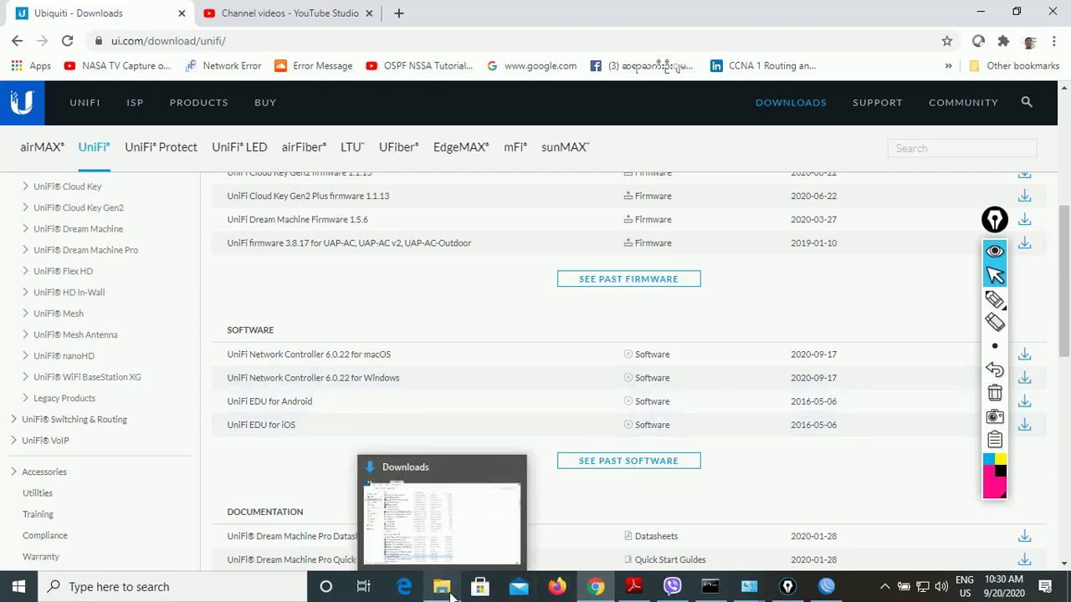
click(419, 497)
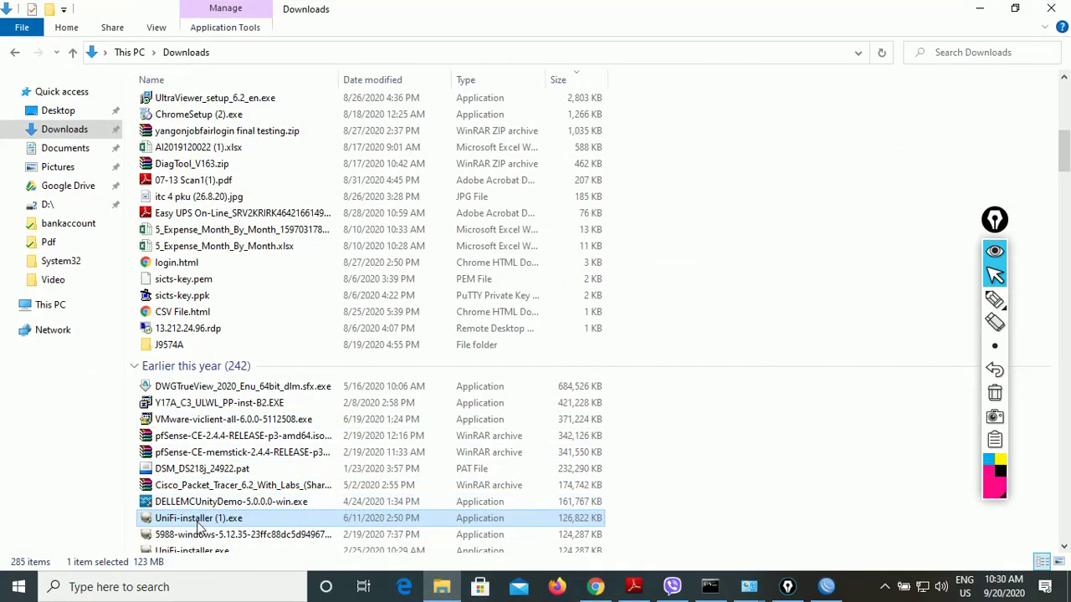
- Install UniFi from UniFi-installer (1).exe and finish with the controller set to start
double_click(198, 523)
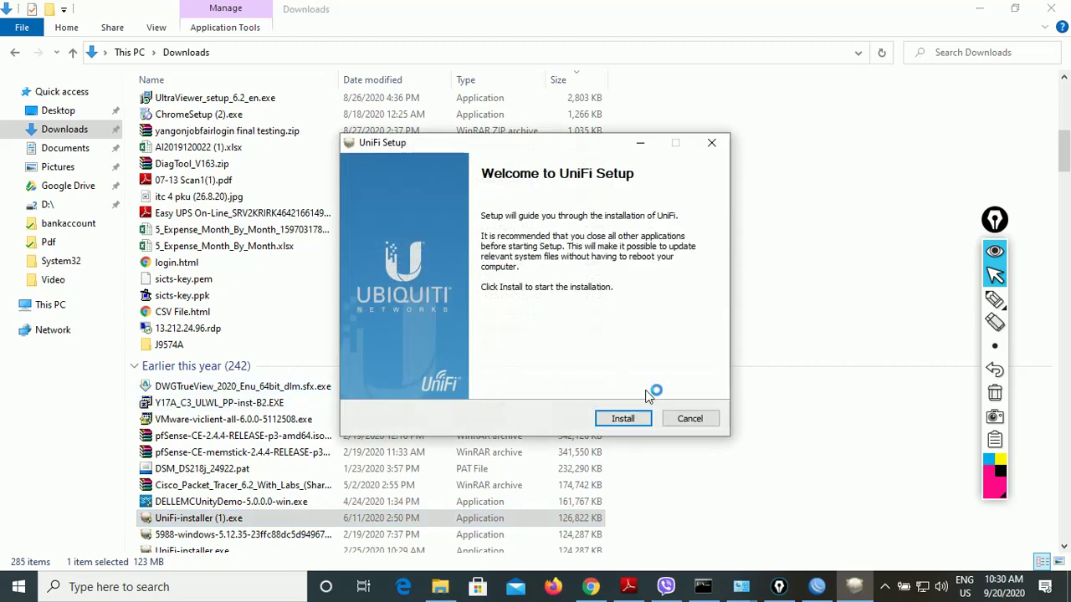
click(633, 419)
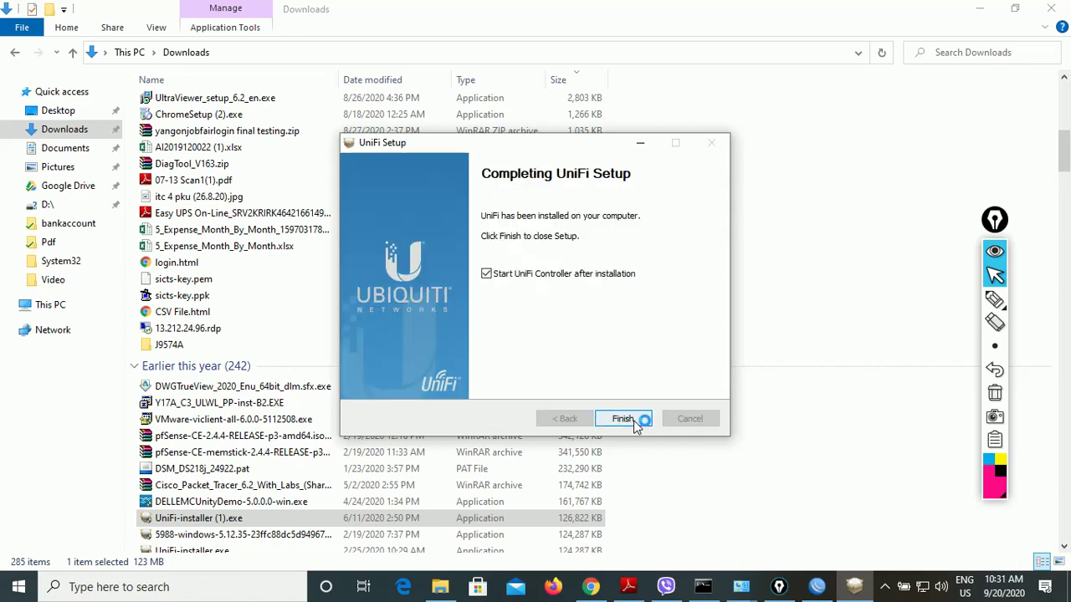
click(633, 420)
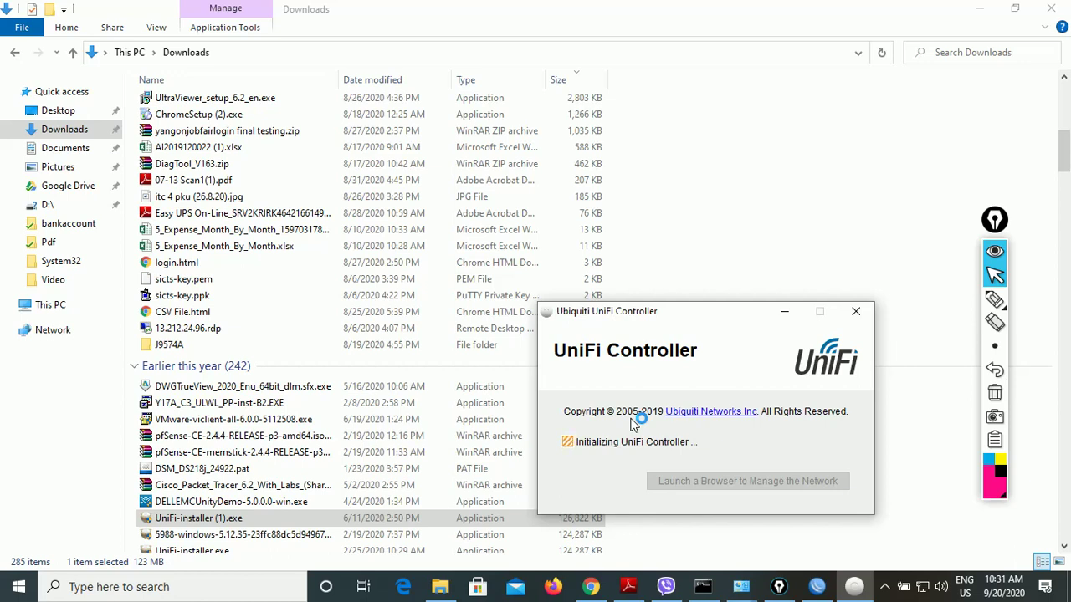
- Once UniFi Controller 5.12.72 starts, launch its management page at localhost:8443 in the browser
drag(720, 310, 755, 258)
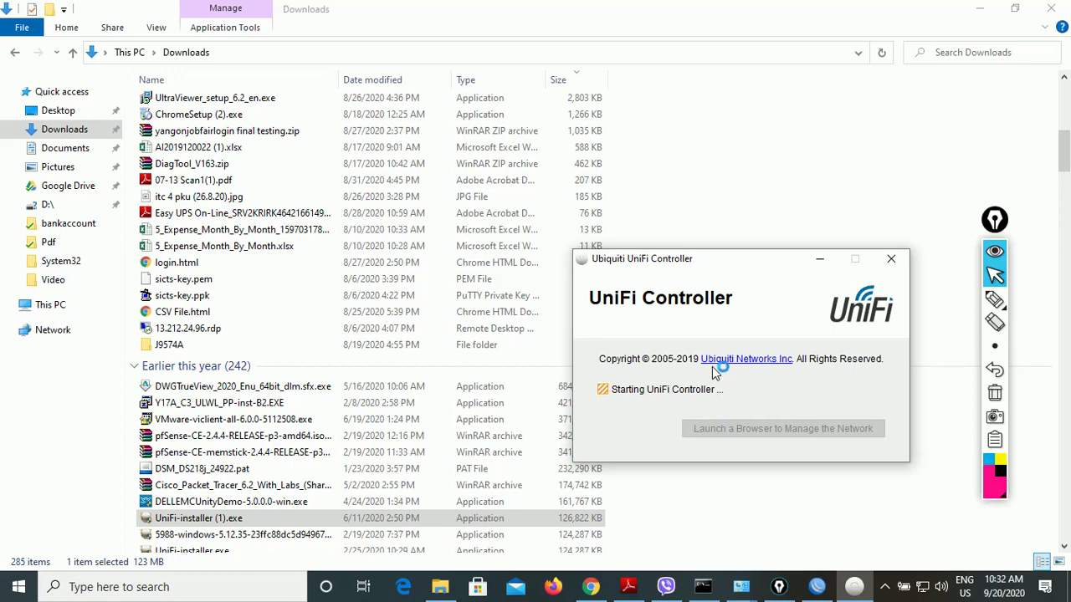
drag(743, 259, 710, 223)
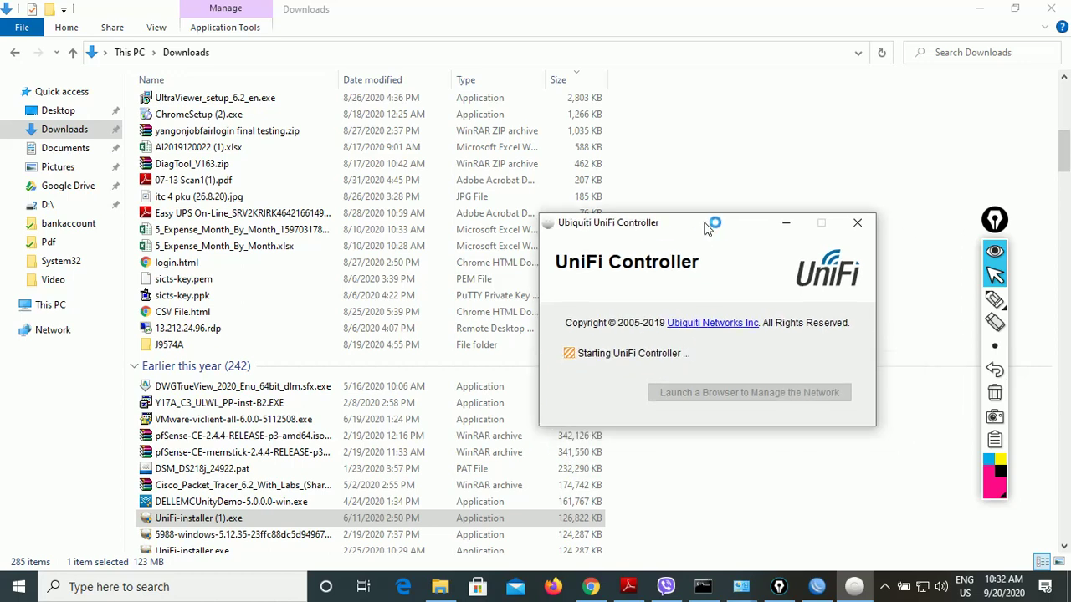
click(979, 9)
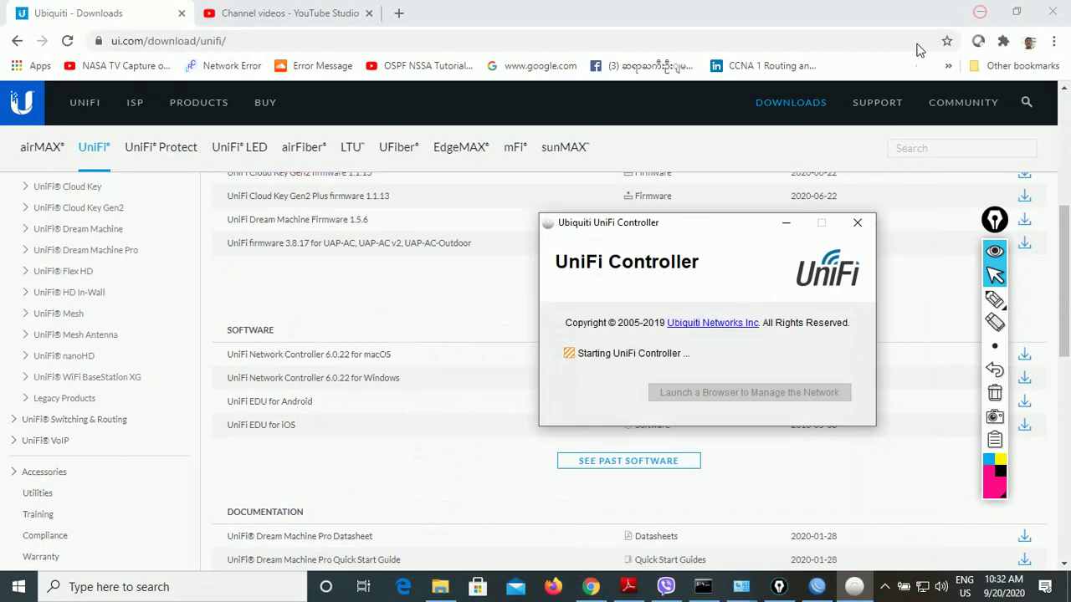
mouse_move(628, 587)
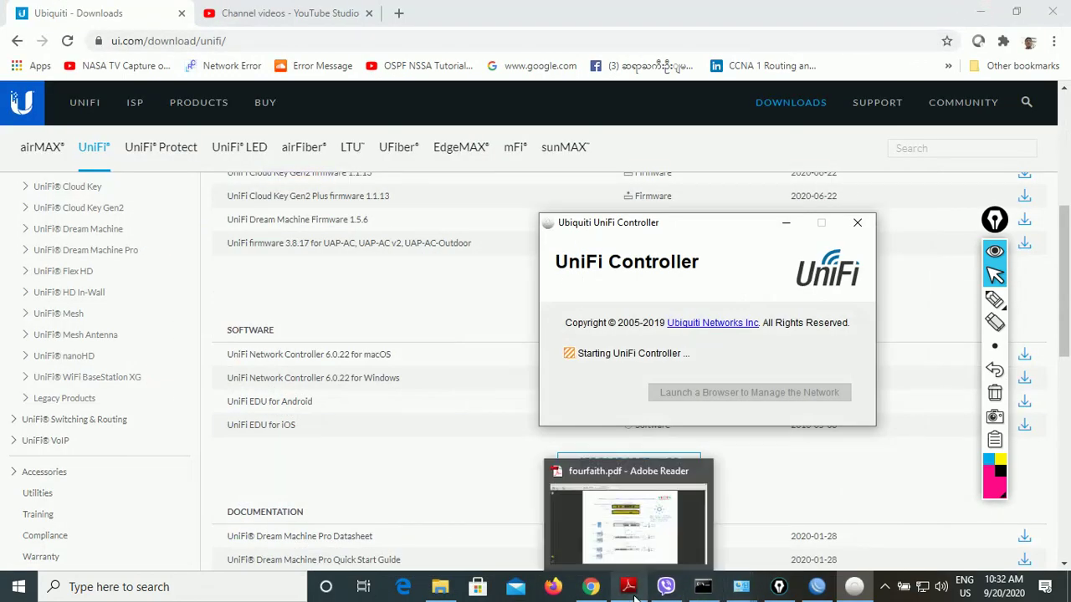
click(621, 530)
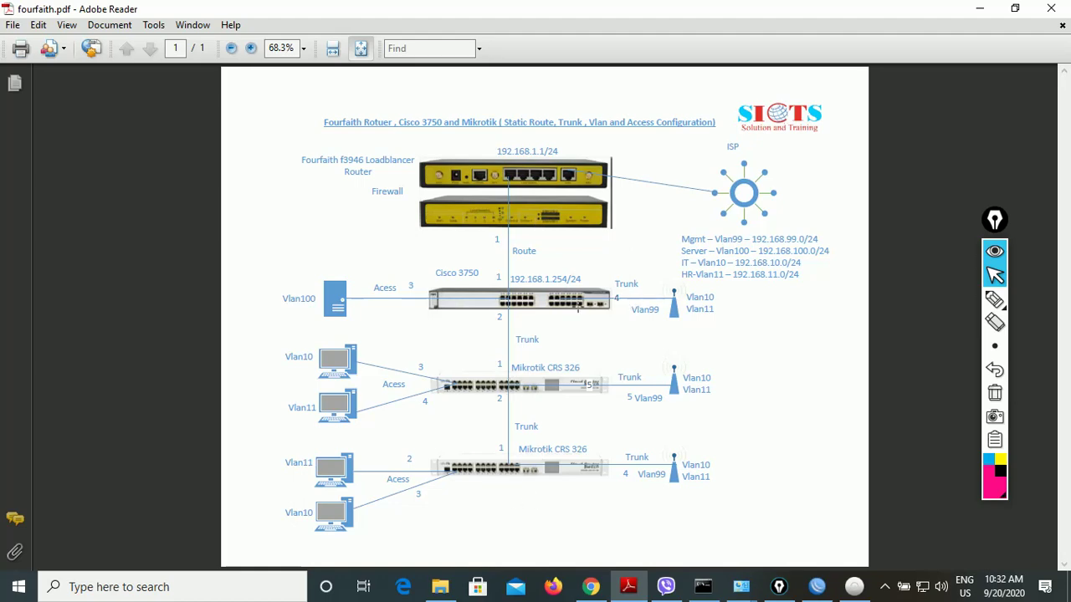
click(980, 9)
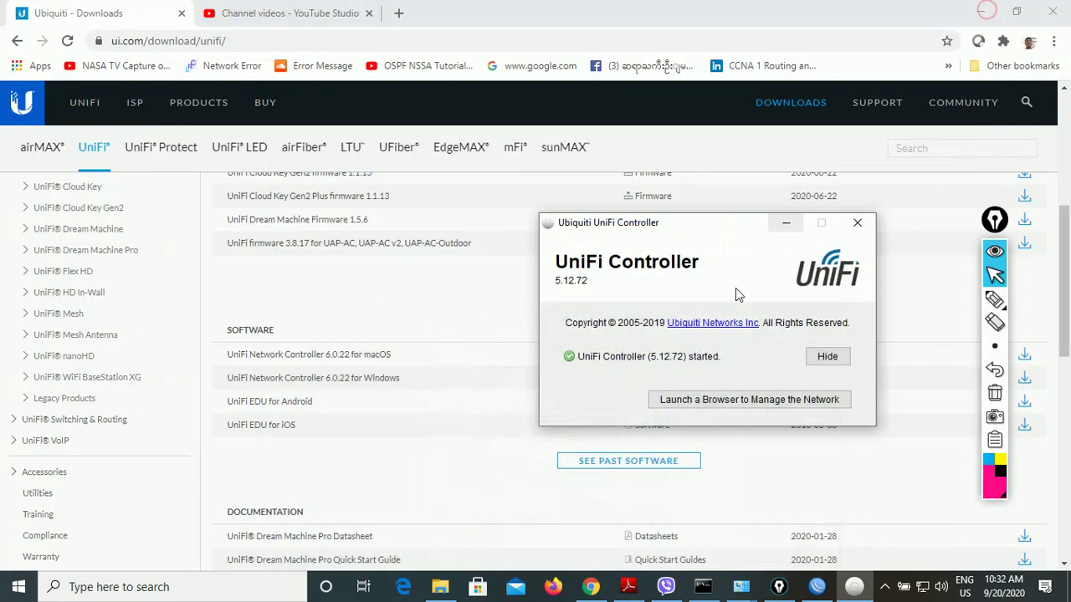
click(723, 400)
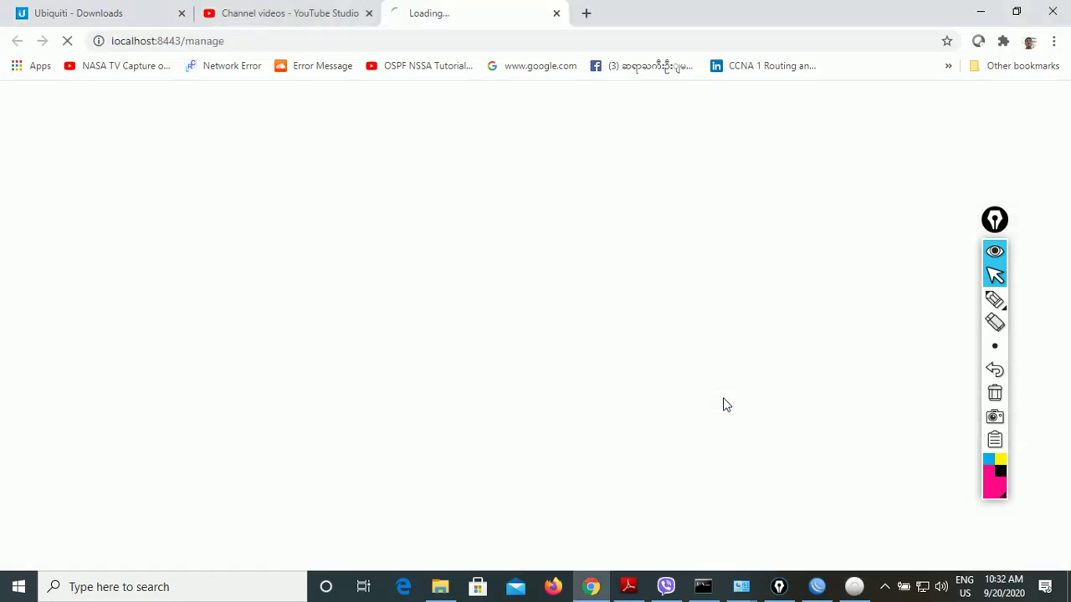
- Proceed past the localhost certificate warning and accept the UniFi license terms
click(340, 456)
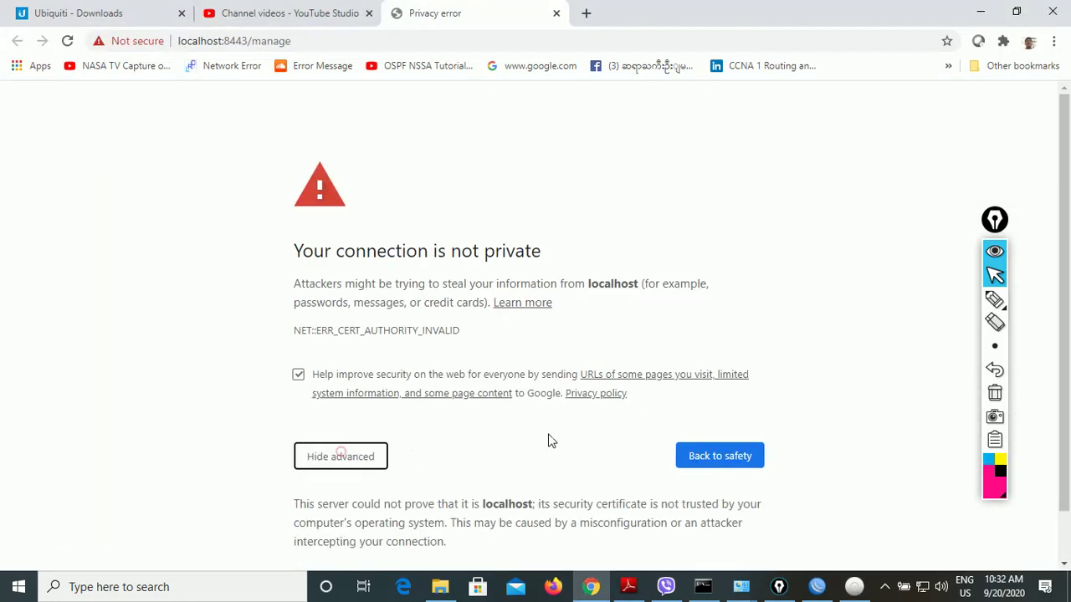
scroll(569, 445, down, 1)
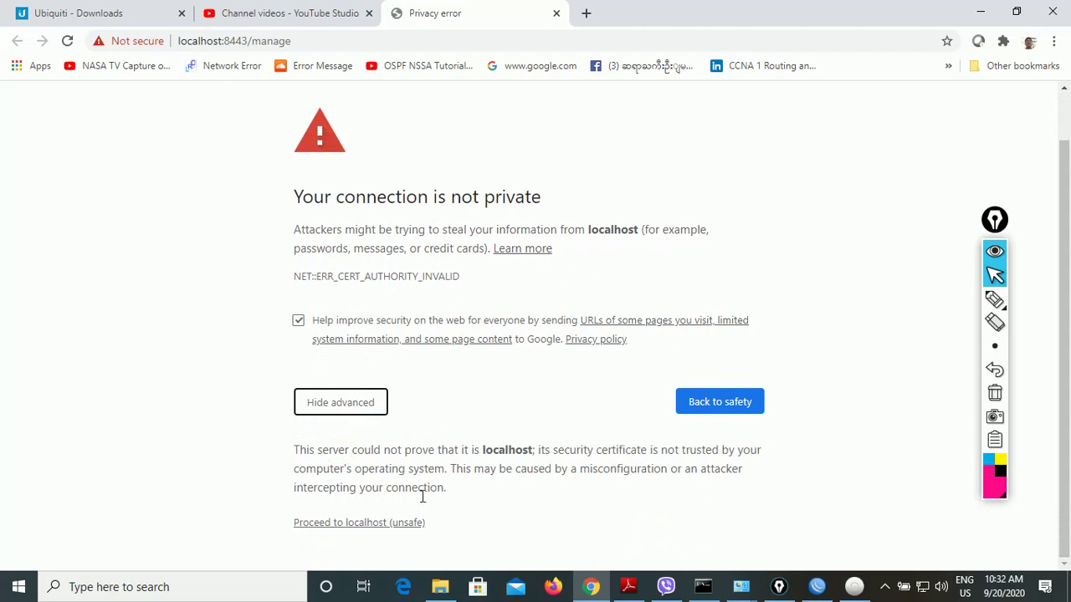
click(377, 523)
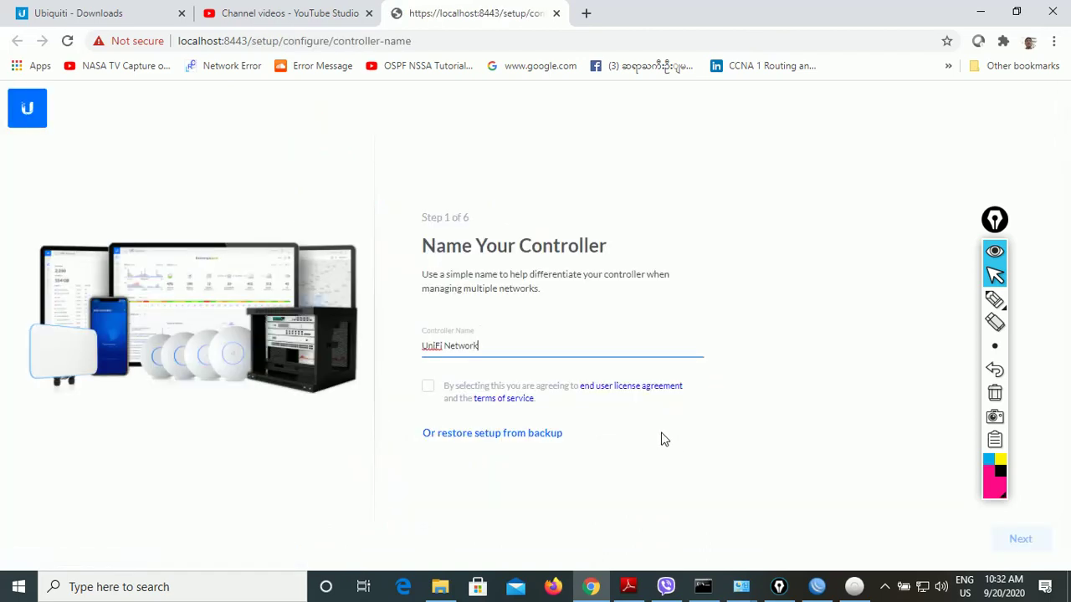
click(429, 387)
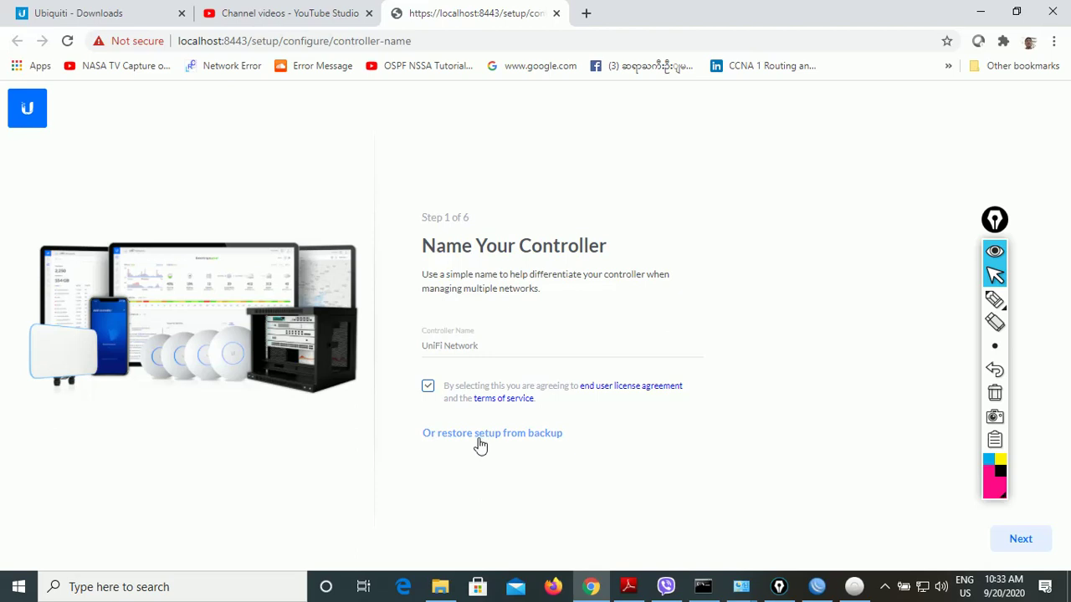
click(1022, 540)
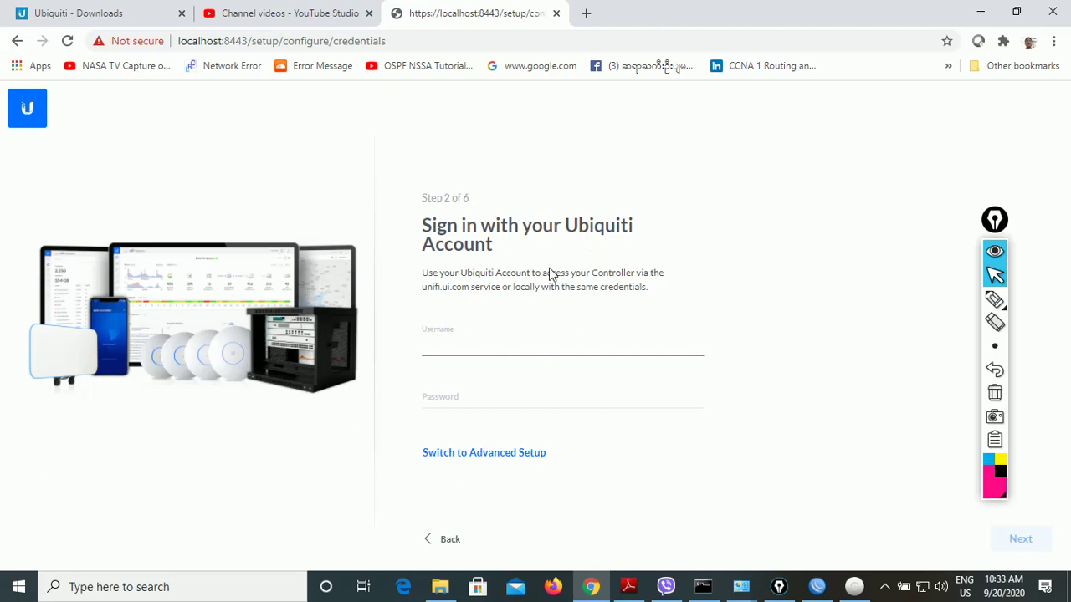
- Switch to advanced setup, turn off remote access and Ubiquiti local login, and enter username 'adm'
click(499, 466)
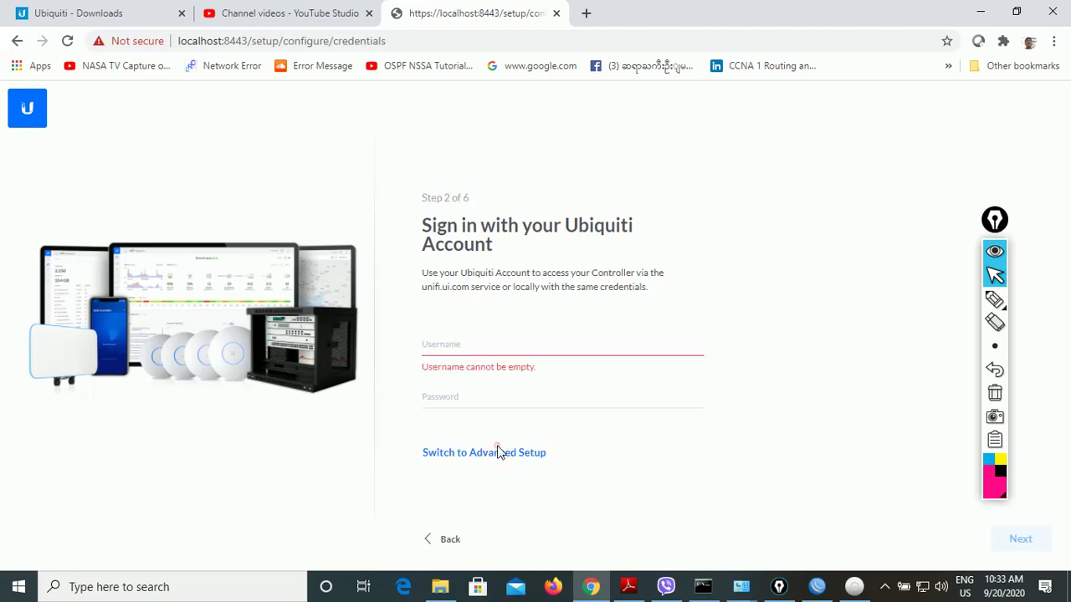
click(497, 452)
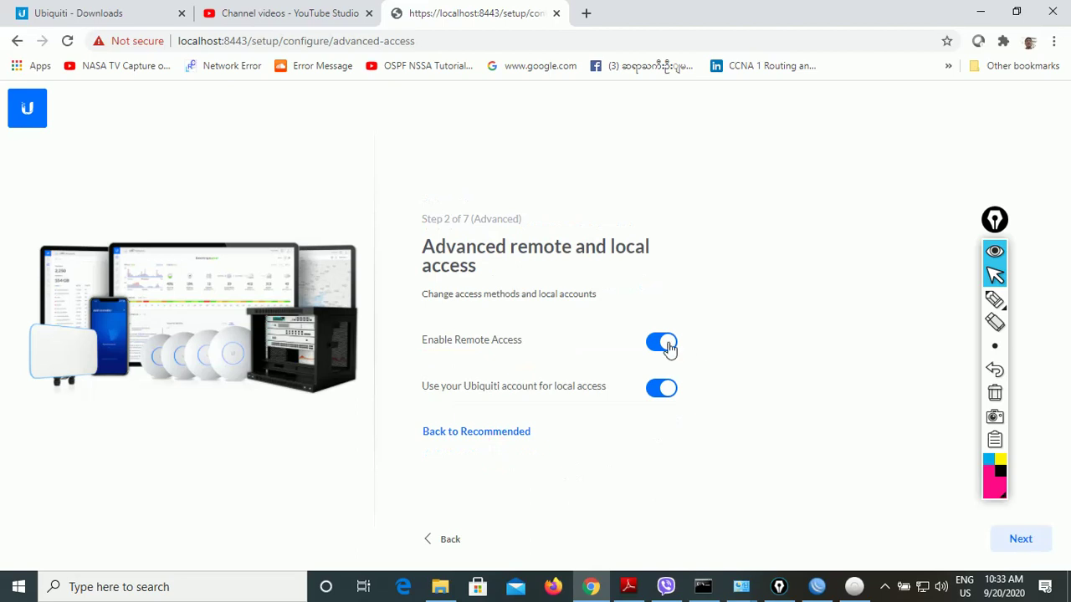
click(667, 346)
click(665, 414)
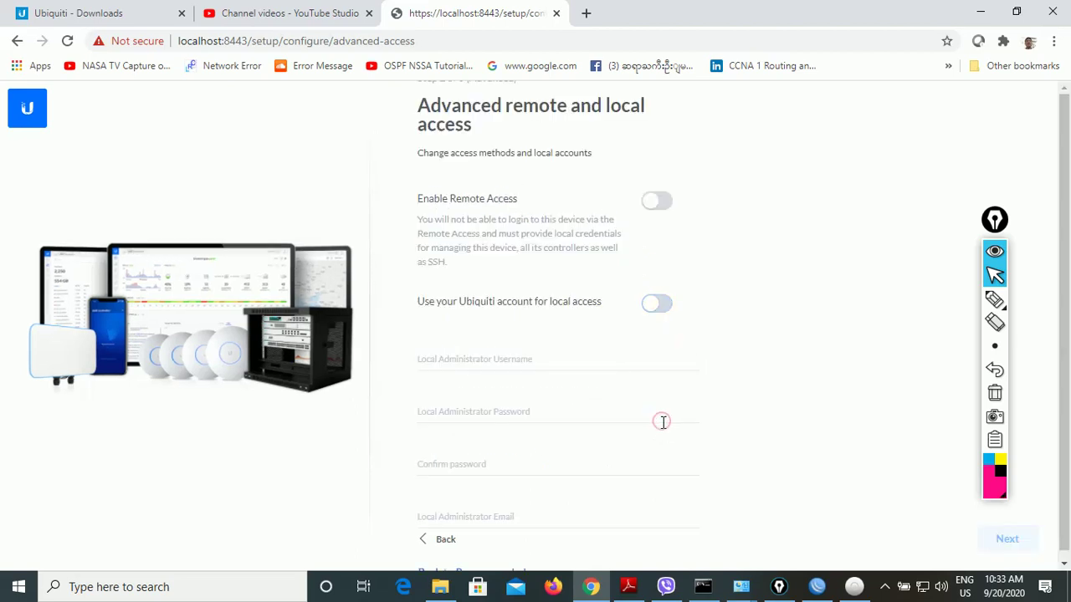
click(466, 363)
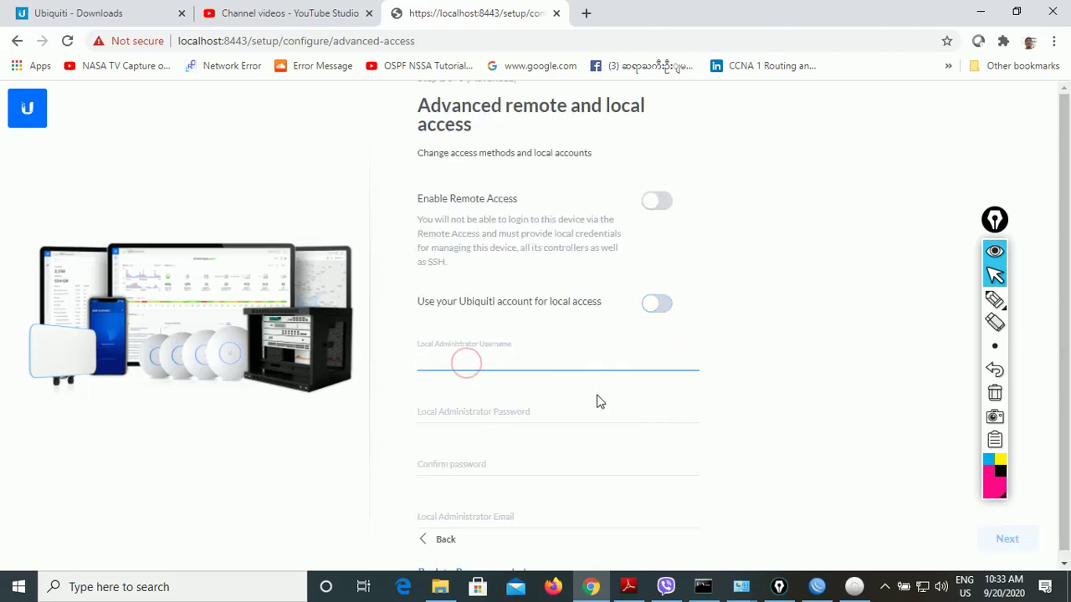
text(admin)
key(Tab)
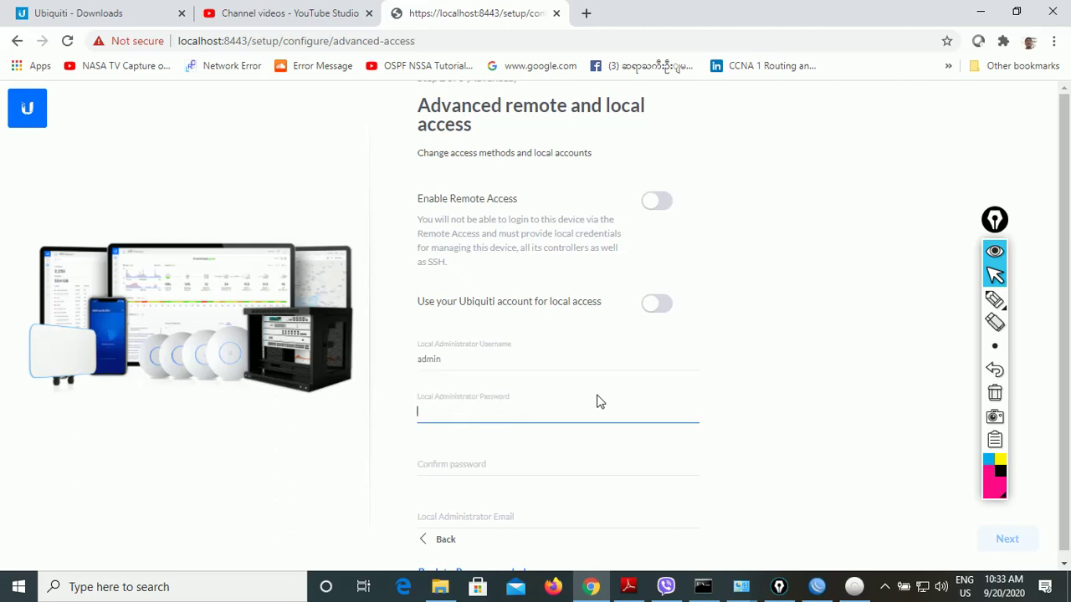
- Write the administrator password in Notepad and copy it
key(super+r)
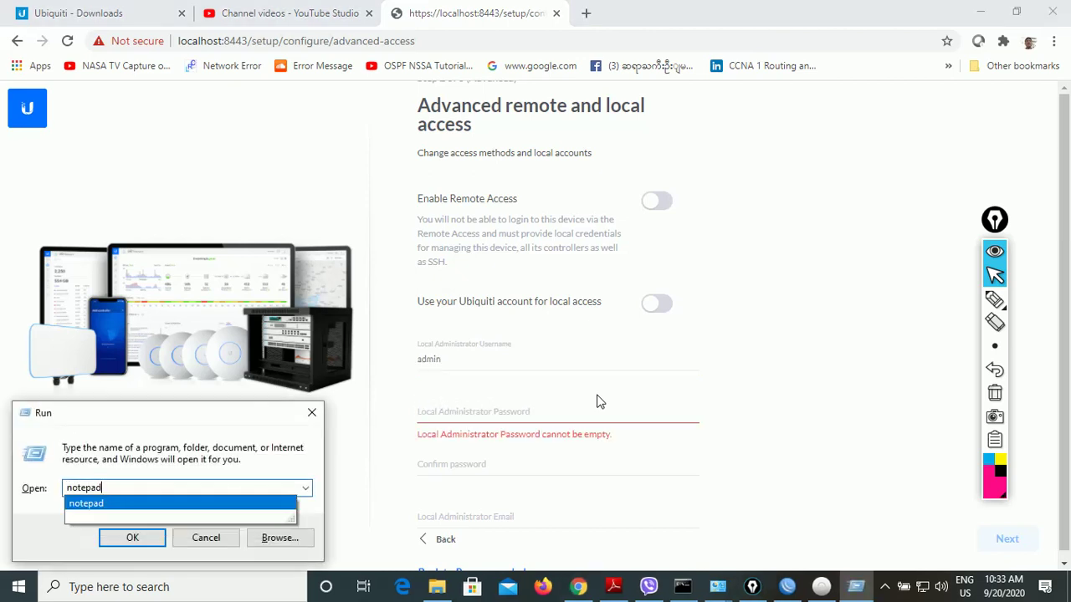
key(Return)
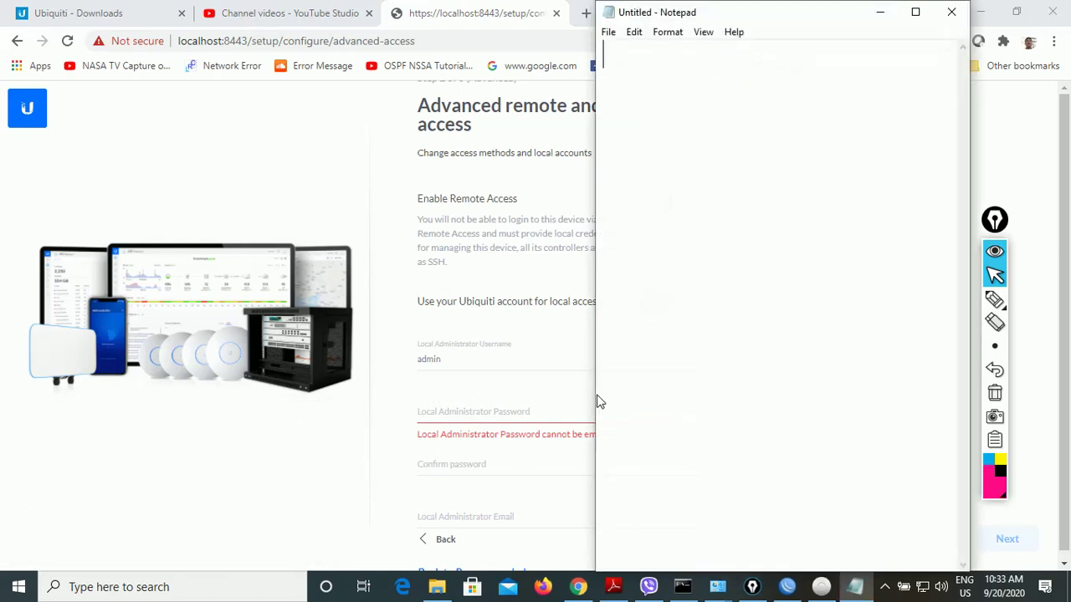
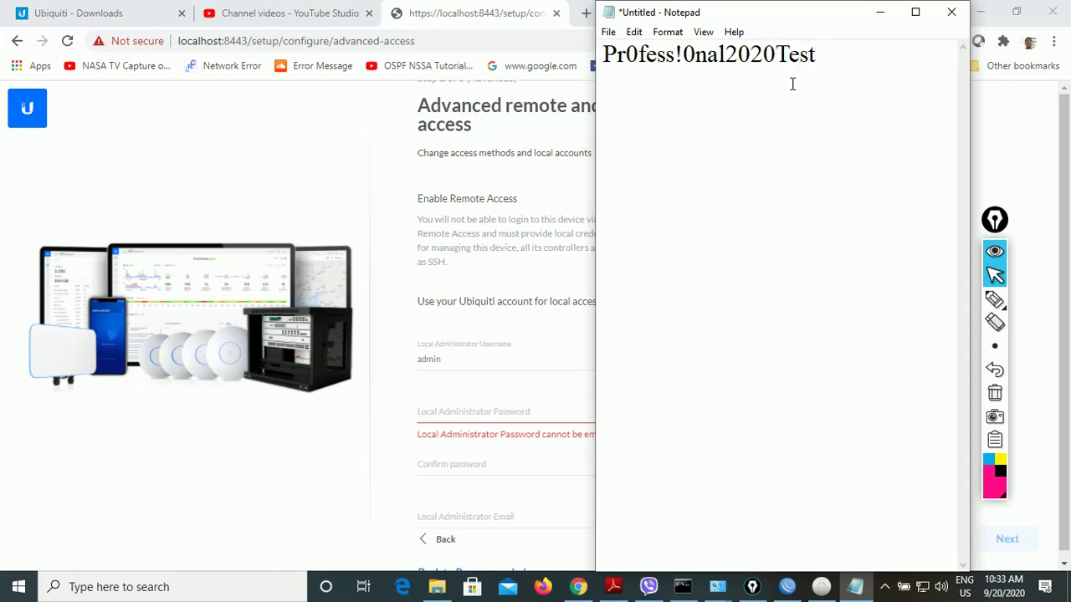
drag(850, 64, 621, 193)
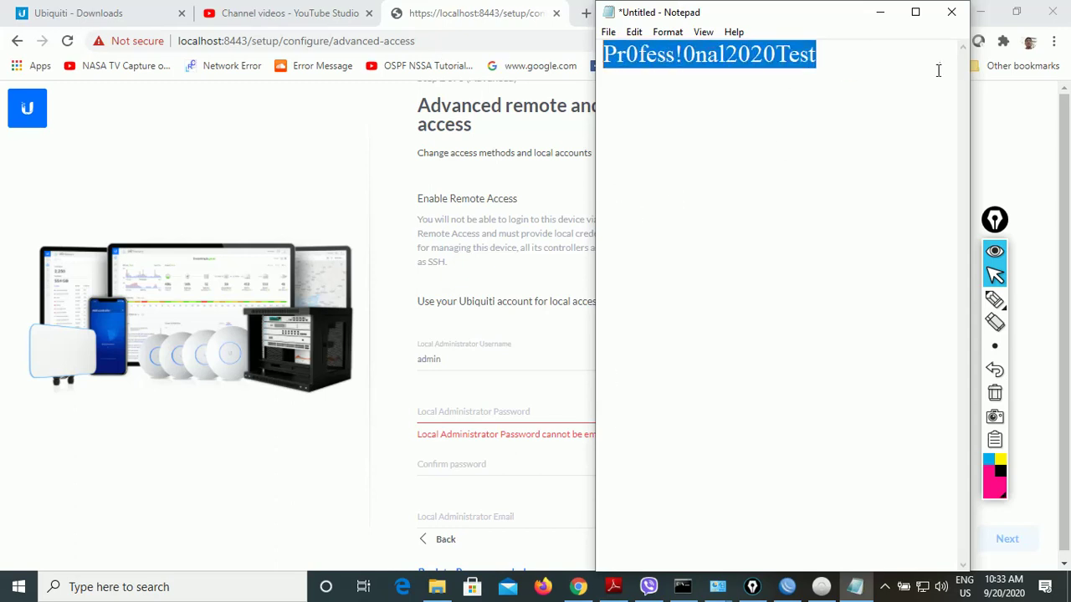
click(881, 13)
- Paste the administrator password, fill in the administrator e-mail, and continue
click(466, 414)
key(ctrl+v)
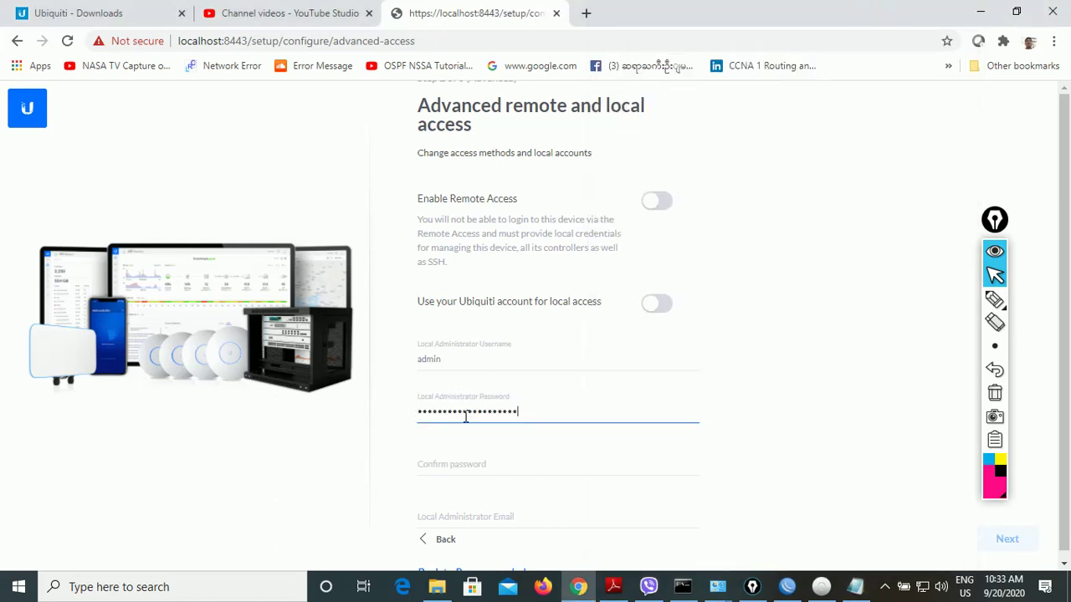
click(449, 462)
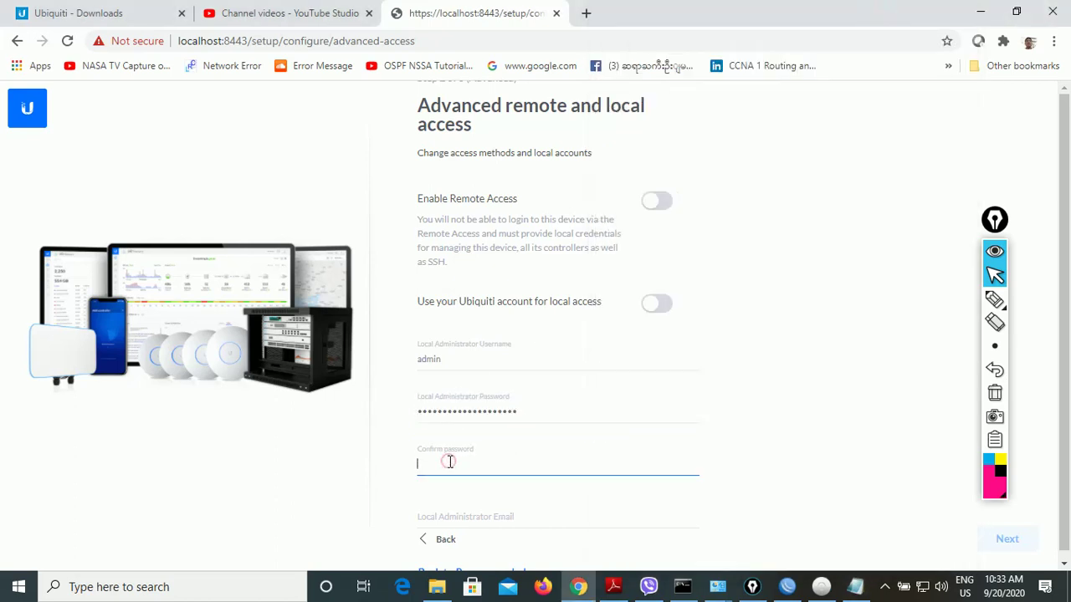
click(460, 516)
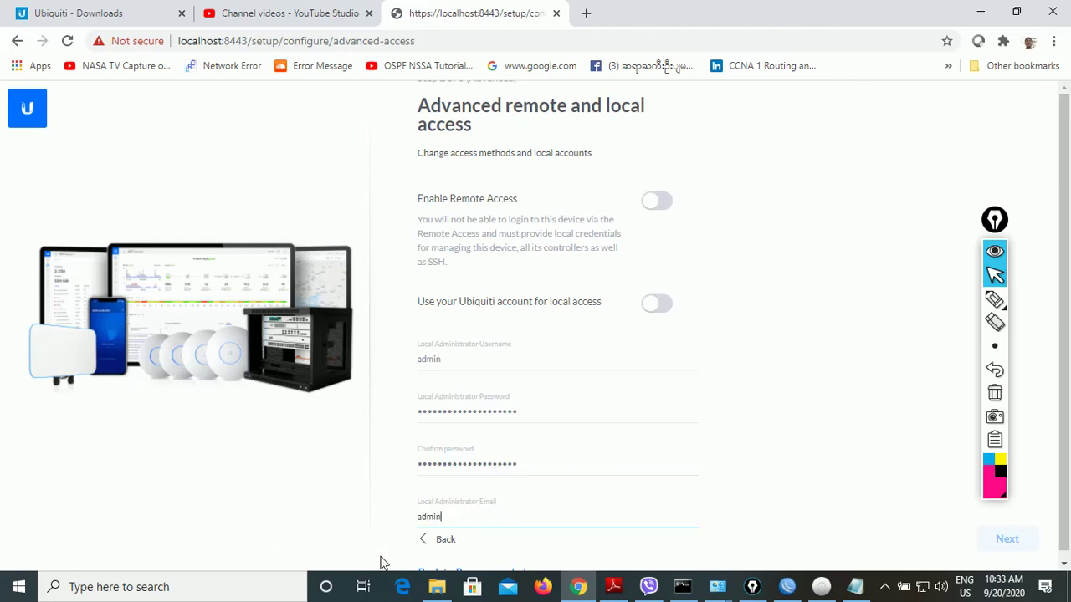
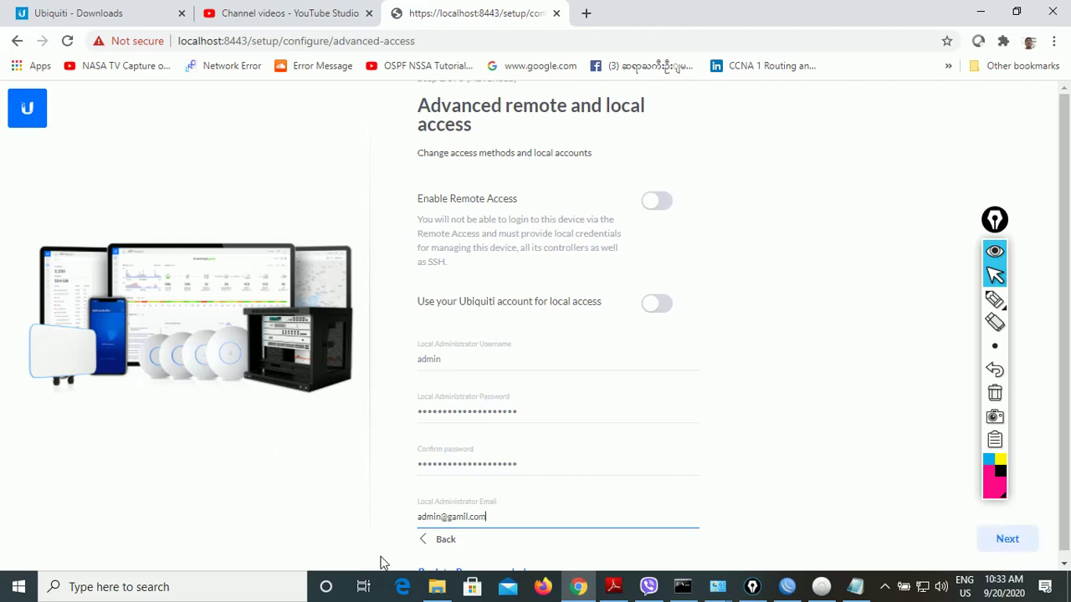
click(1008, 539)
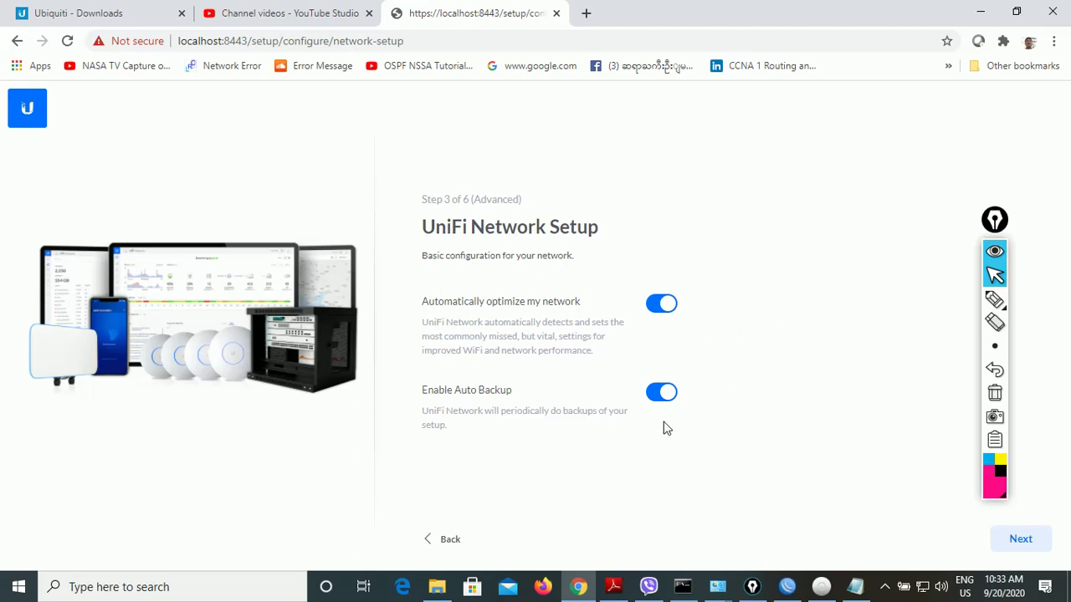
- Keep network defaults and select the UniFi AP-LR at 192.168.99.6 for configuration
click(1013, 544)
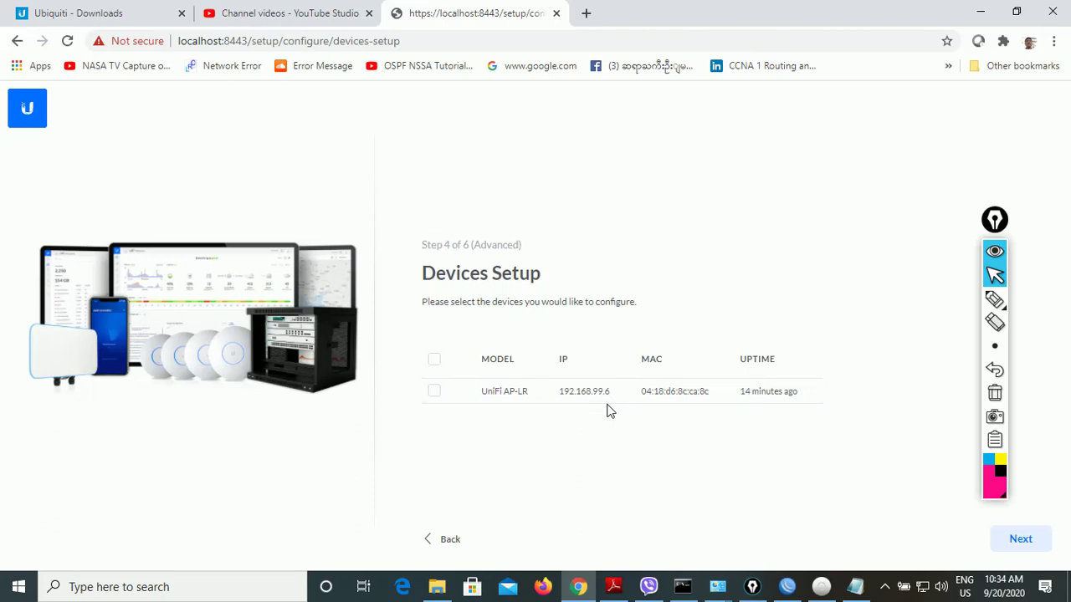
click(433, 359)
click(1018, 541)
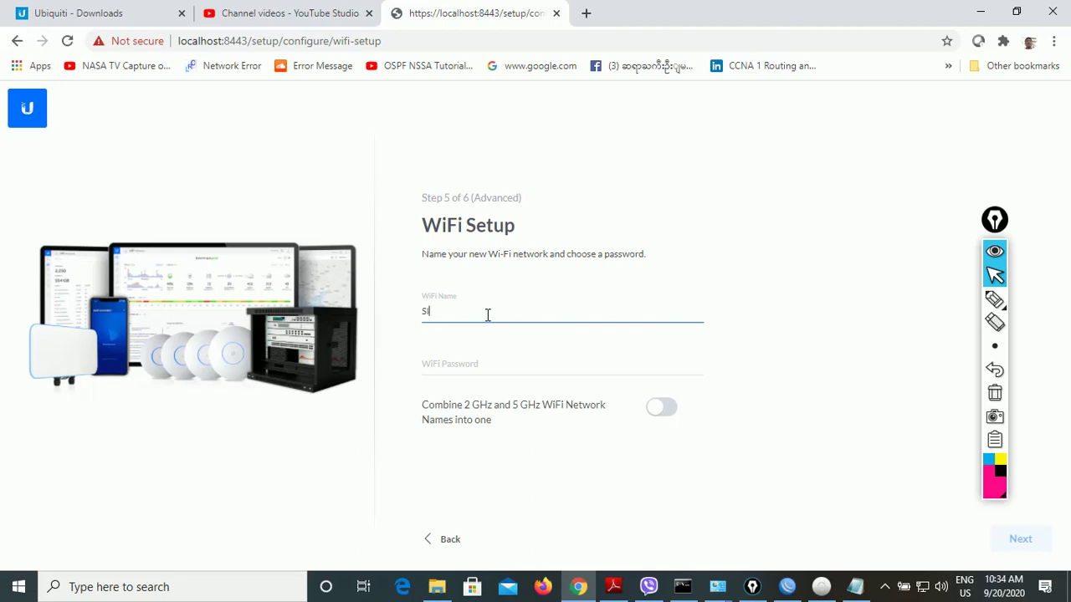
- Name the Wi-Fi SICTS-IT and prepare its password in Notepad for copying
text(TS-IT)
click(468, 366)
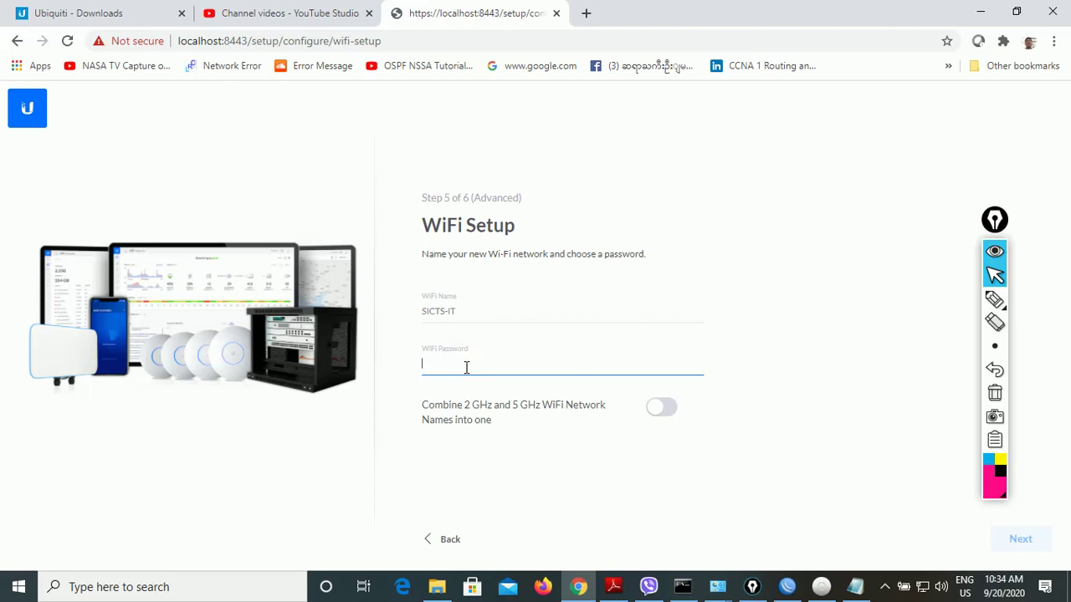
click(855, 584)
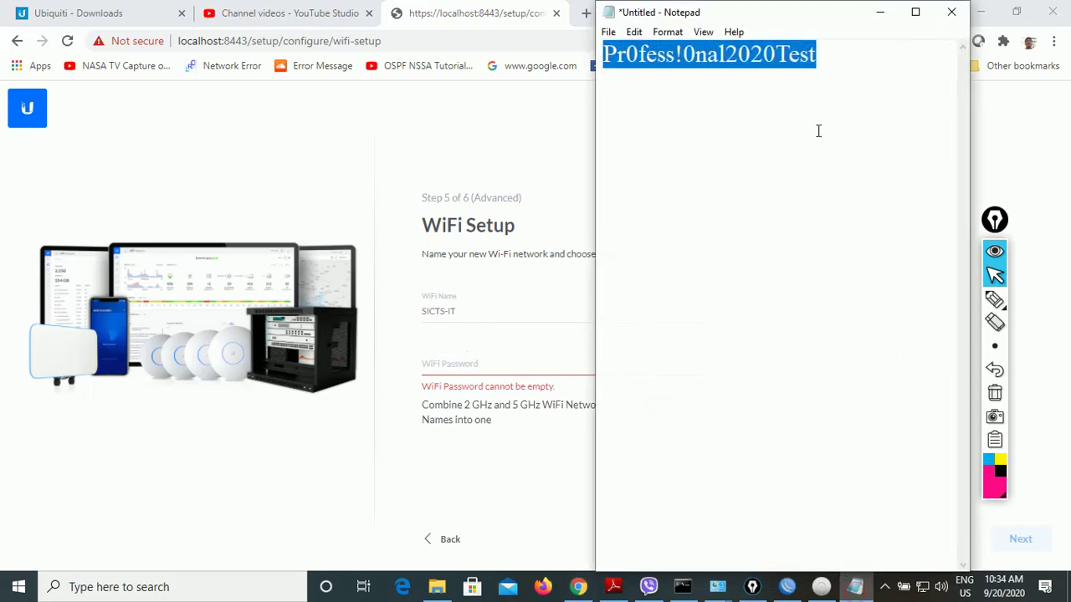
click(834, 53)
key(Return)
text(S)
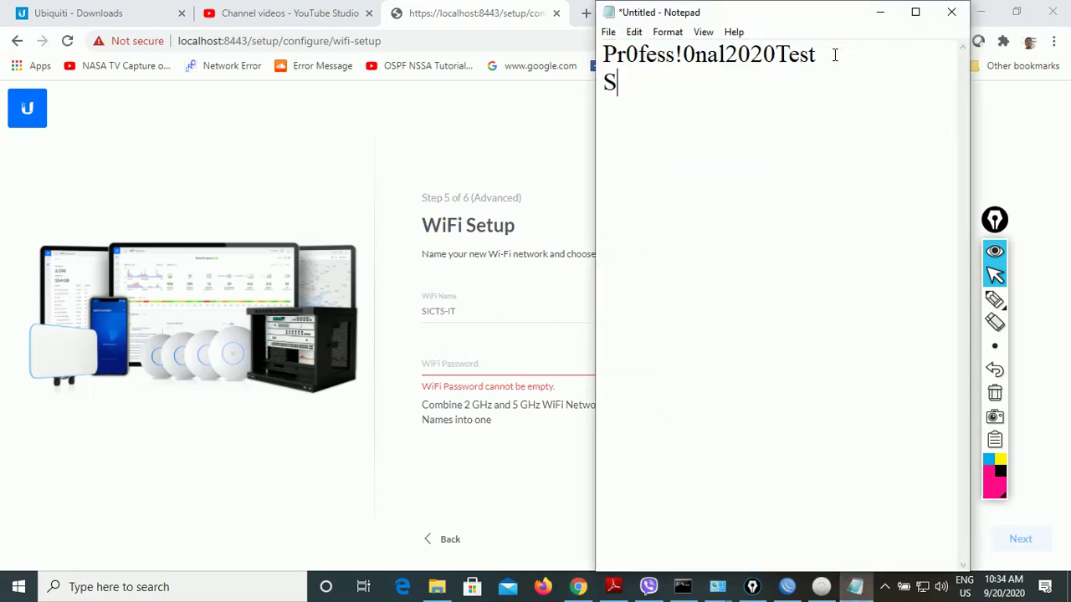
text(IC)
key(BackSpace)
key(BackSpace)
key(BackSpace)
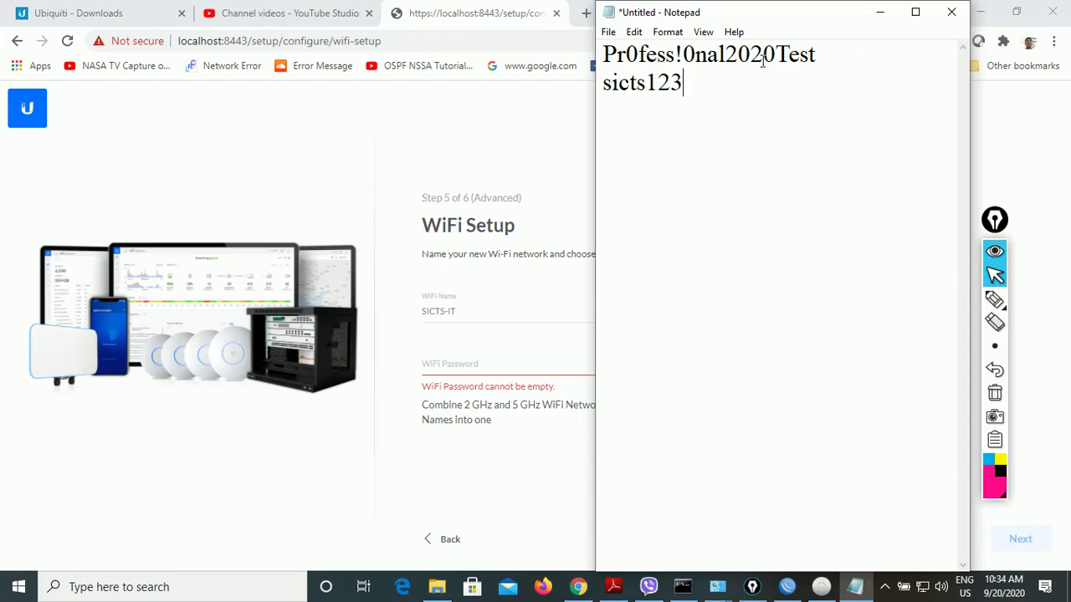
key(shift+Left)
key(shift+Left)
key(shift+Left)
key(shift+Left)
key(shift+Left)
key(shift+Left)
key(shift+Left)
key(shift+Left)
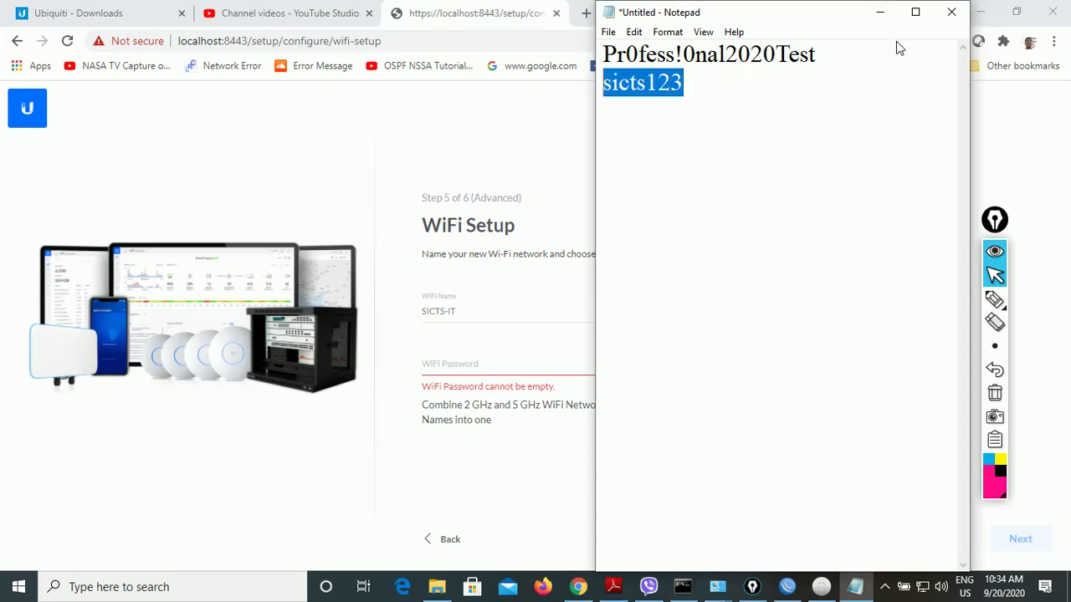
click(879, 13)
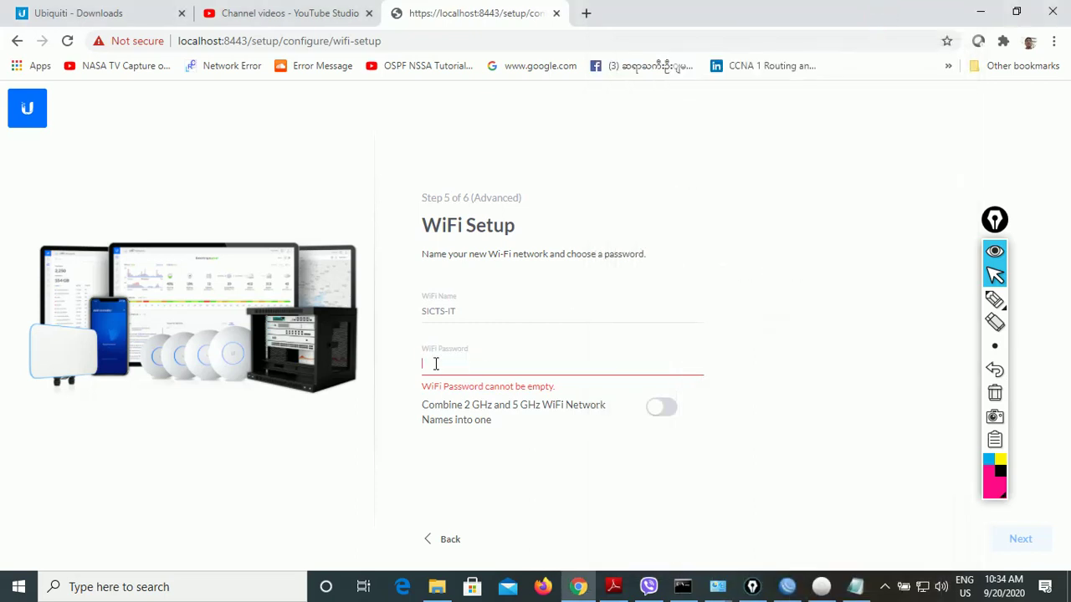
- Paste the Wi-Fi password, combine the 2 GHz and 5 GHz names, and continue to review
key(ctrl+v)
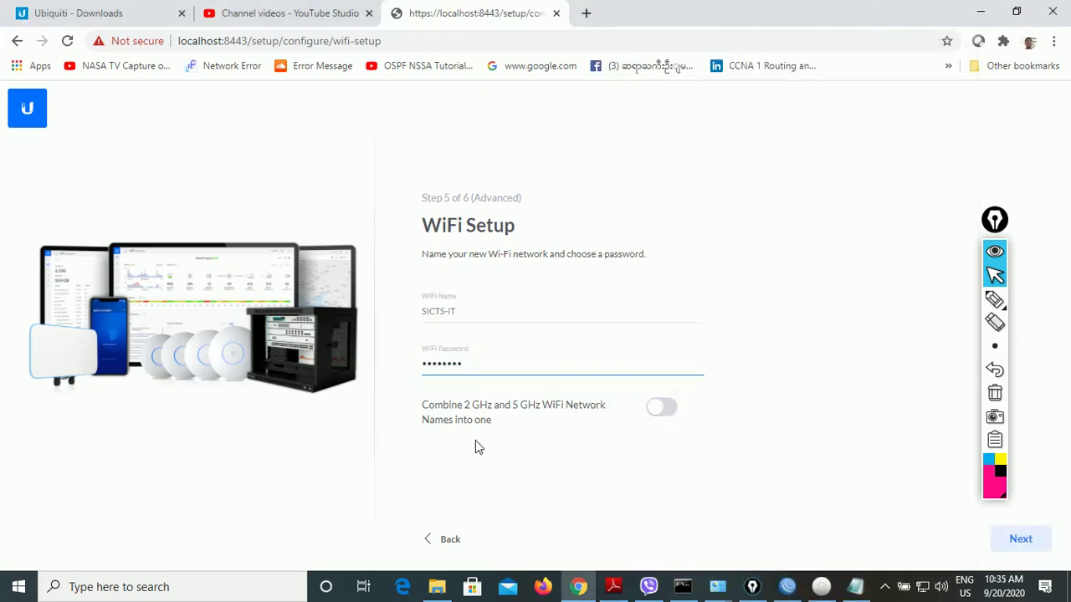
click(662, 409)
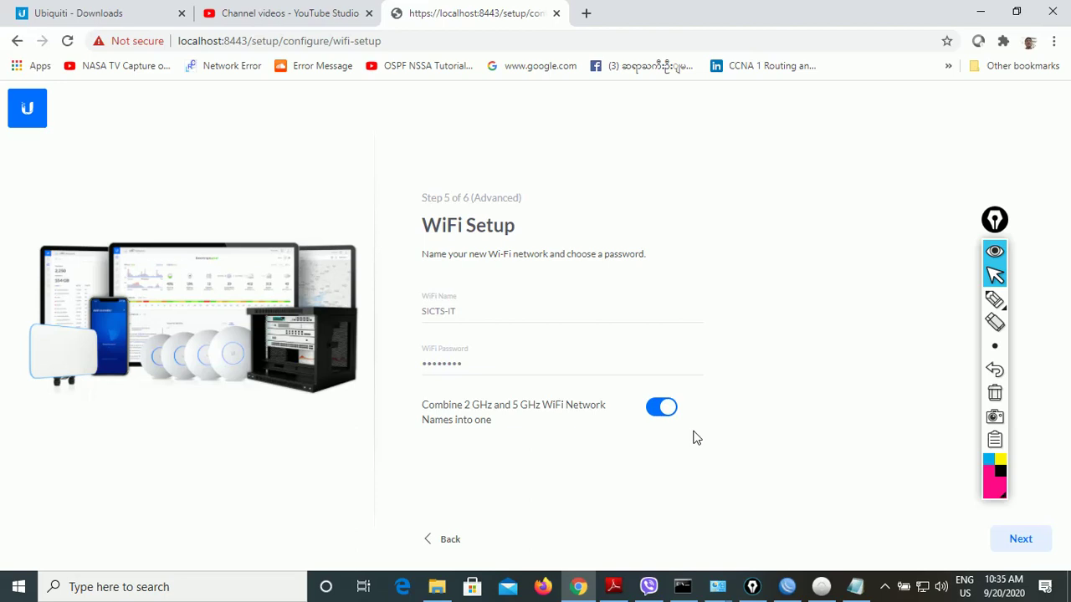
click(1022, 539)
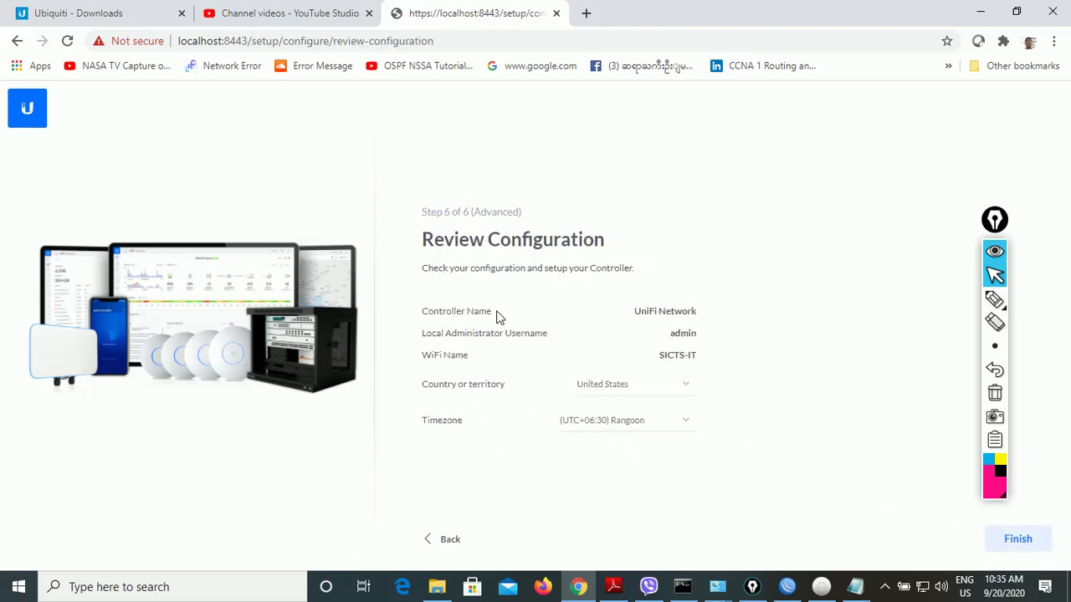
- Finish setup with diagnostics set to Don't Send, review Devices and Clients, and open Settings
click(1018, 547)
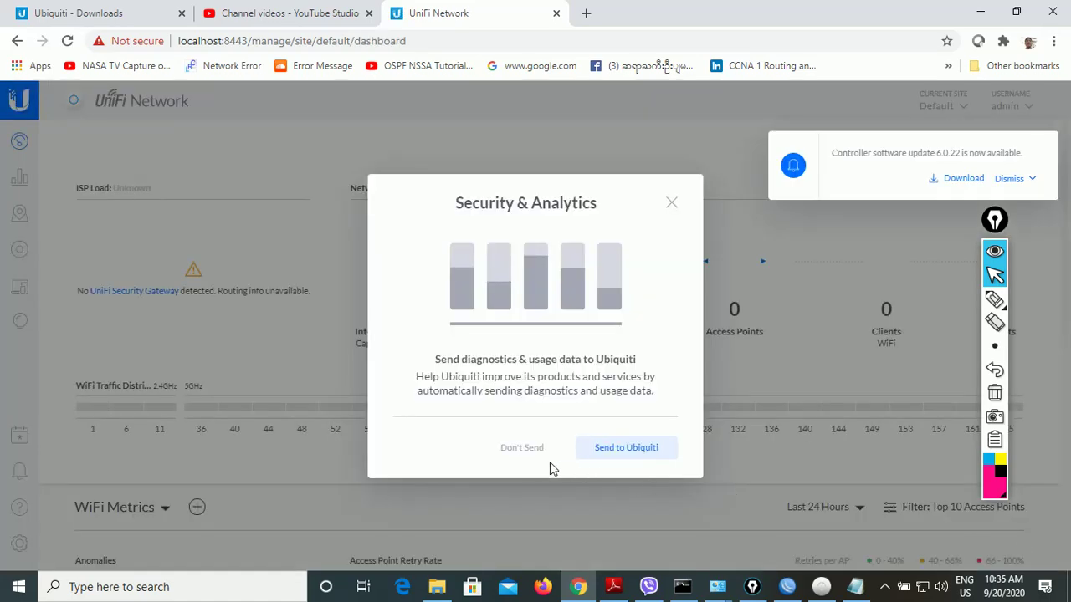
click(522, 449)
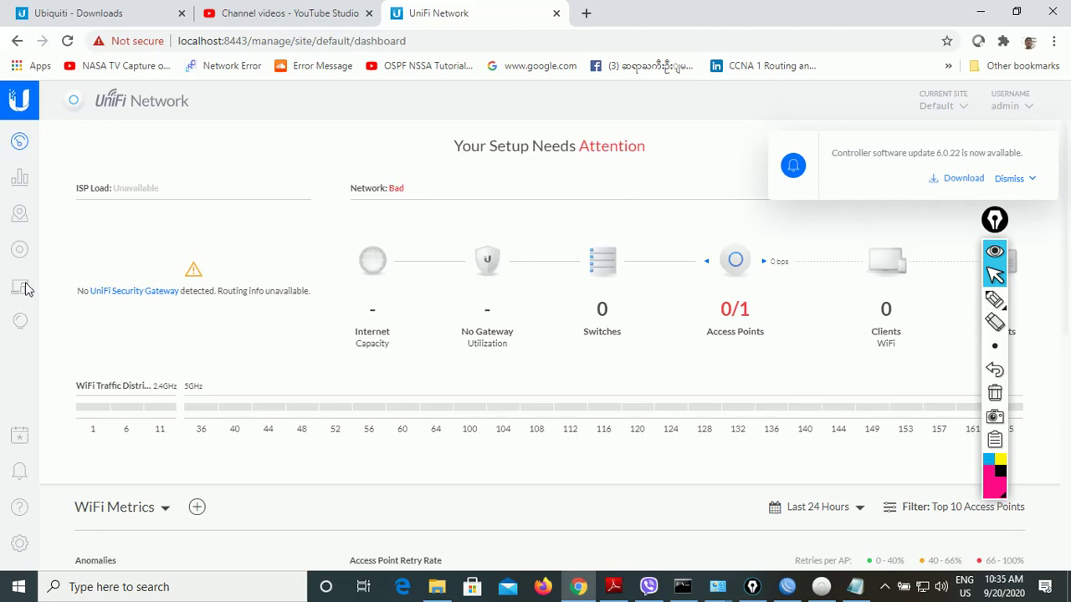
click(13, 256)
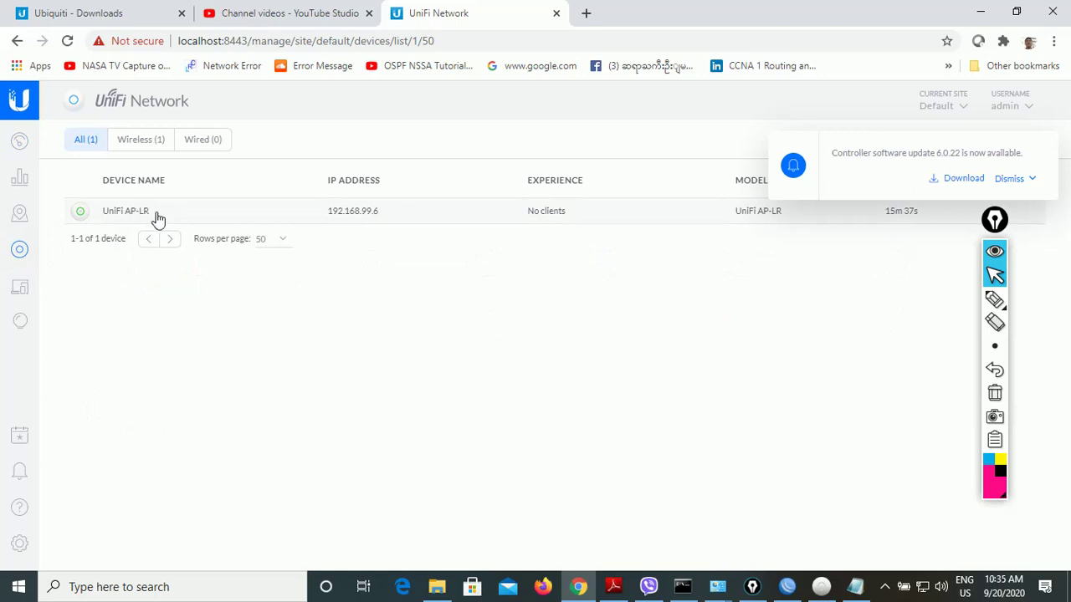
click(19, 288)
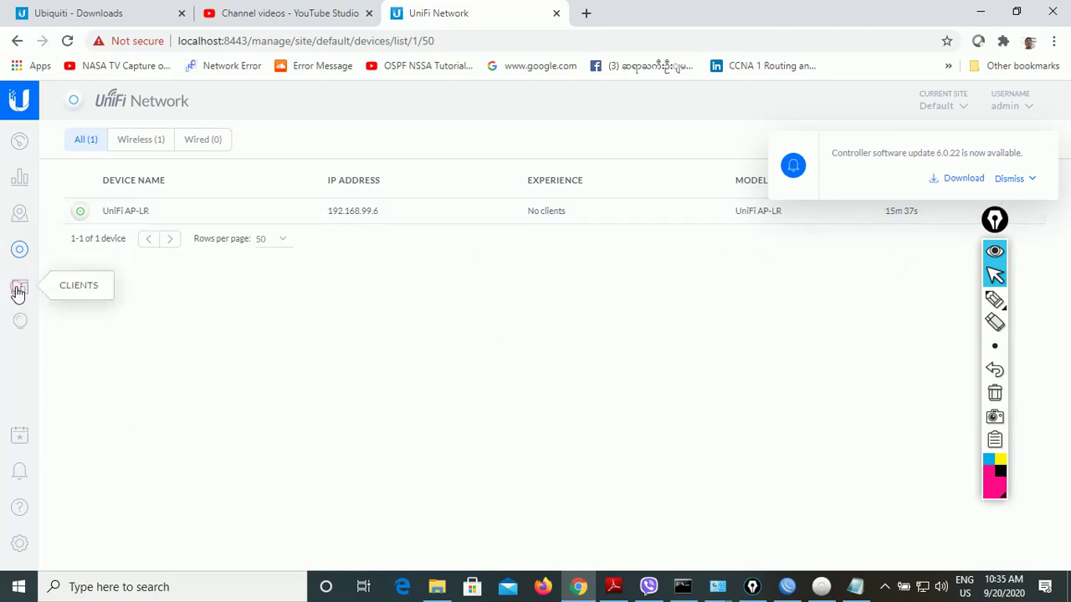
click(19, 251)
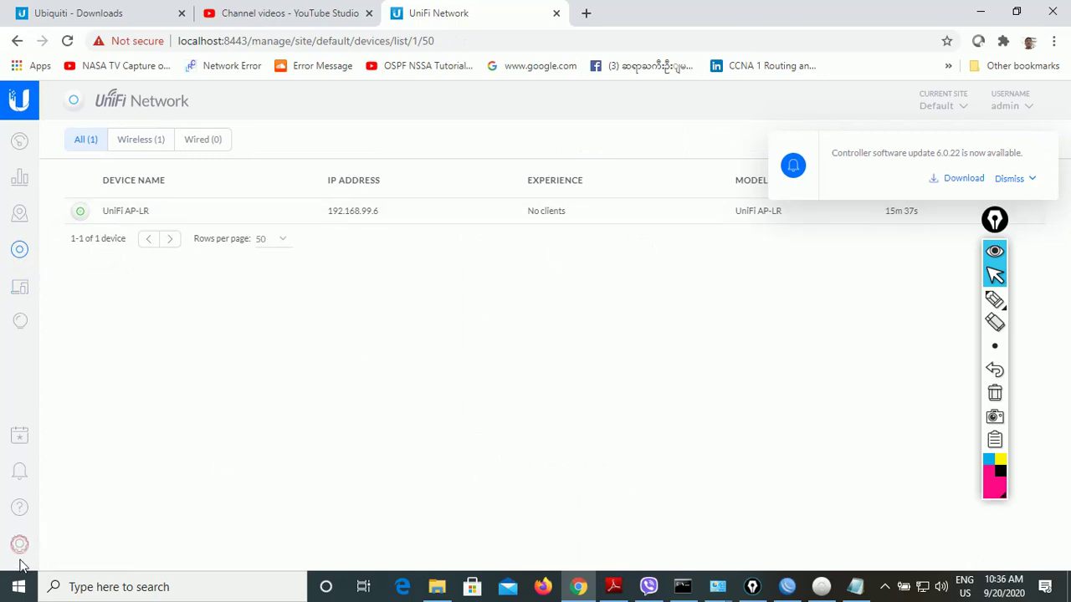
click(20, 551)
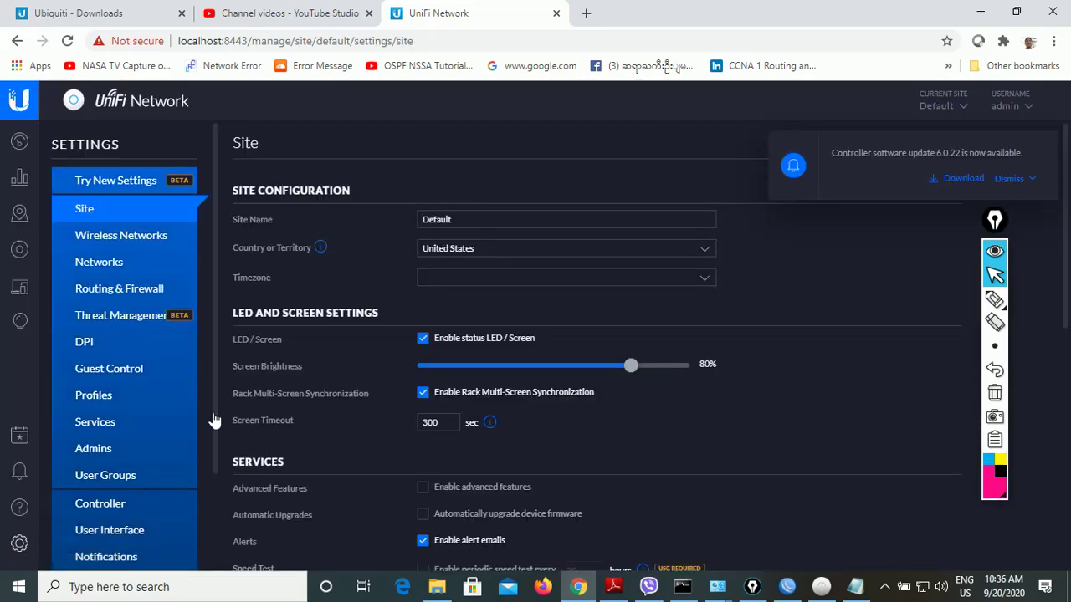
- Go to the Wireless Networks settings and dismiss the software update notification
click(159, 236)
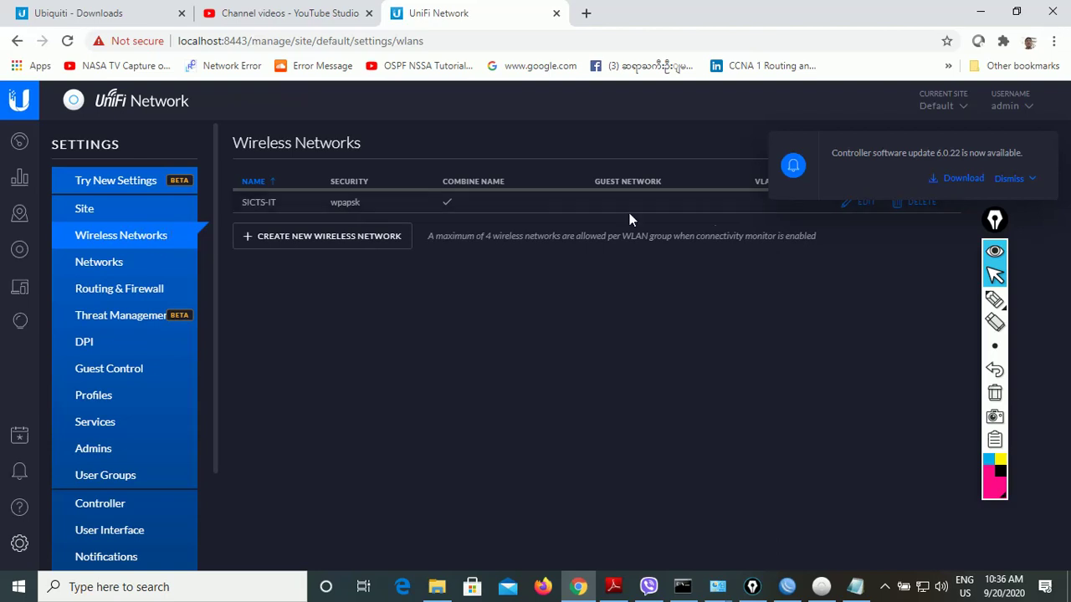
click(1019, 190)
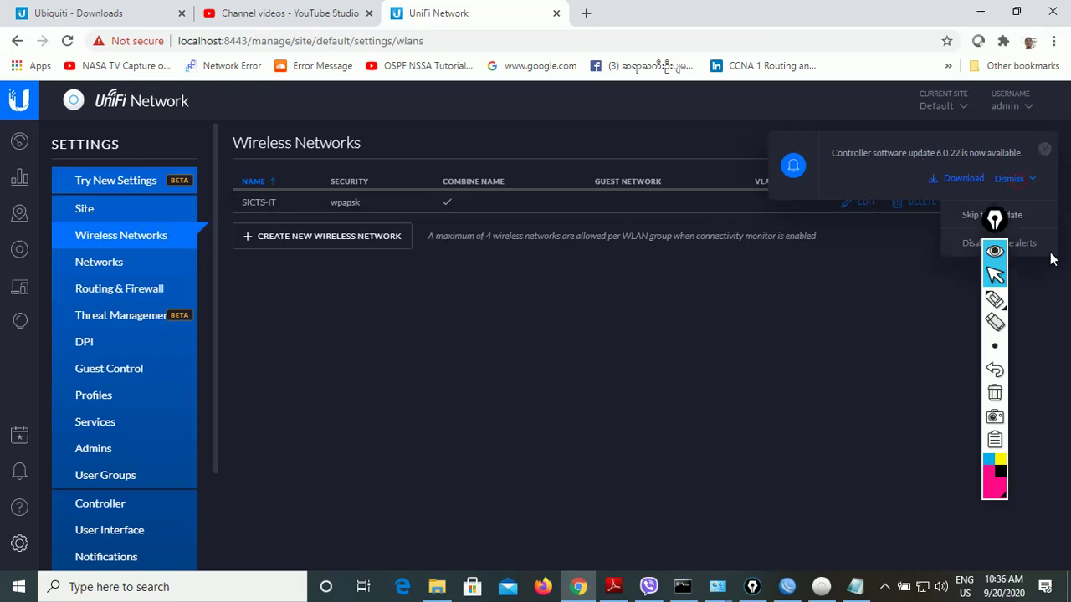
click(1042, 150)
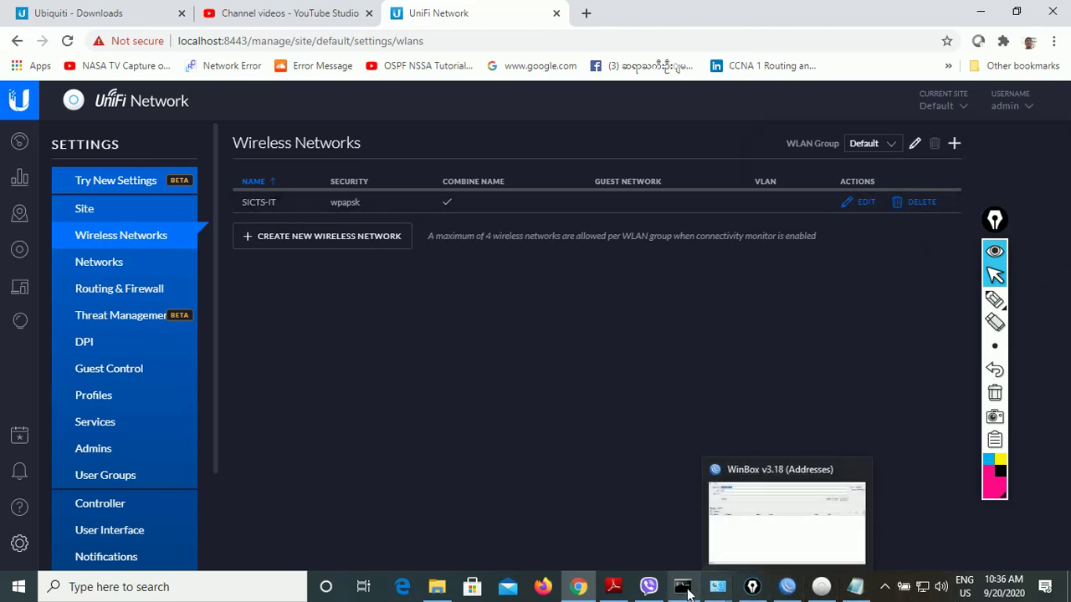
- Check the Server and IT subnet lines in the network diagram PDF, then edit SICTS-IT
mouse_move(613, 586)
click(611, 518)
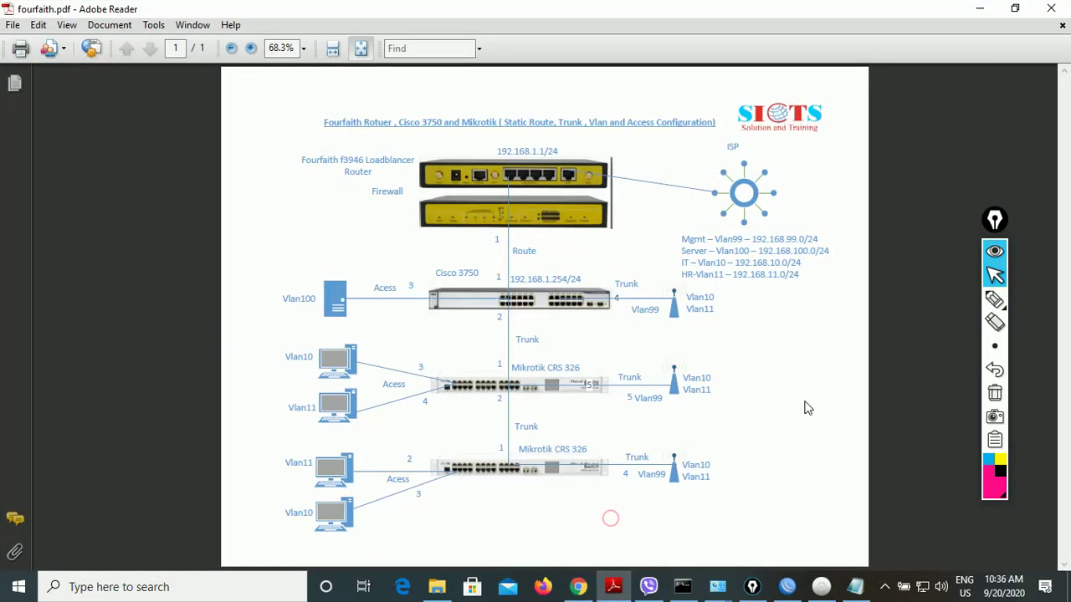
drag(761, 261, 806, 262)
click(738, 262)
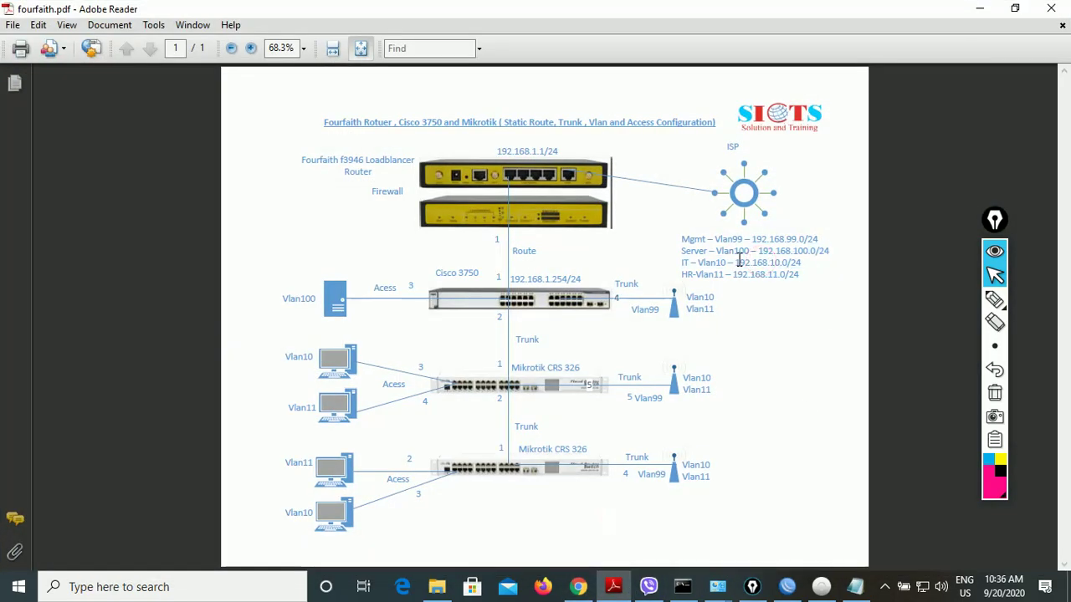
click(981, 10)
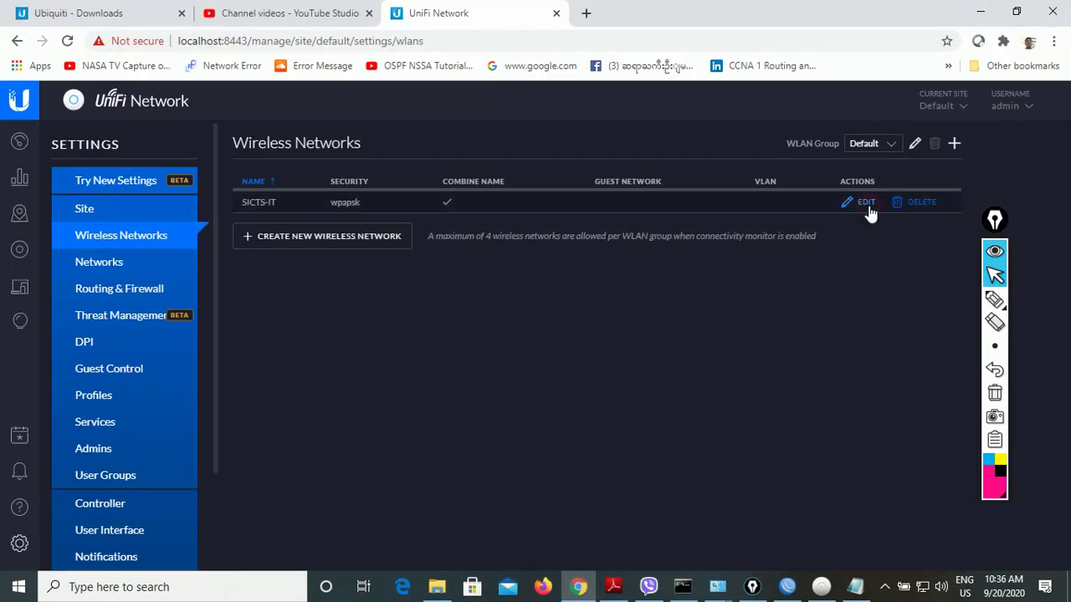
click(867, 203)
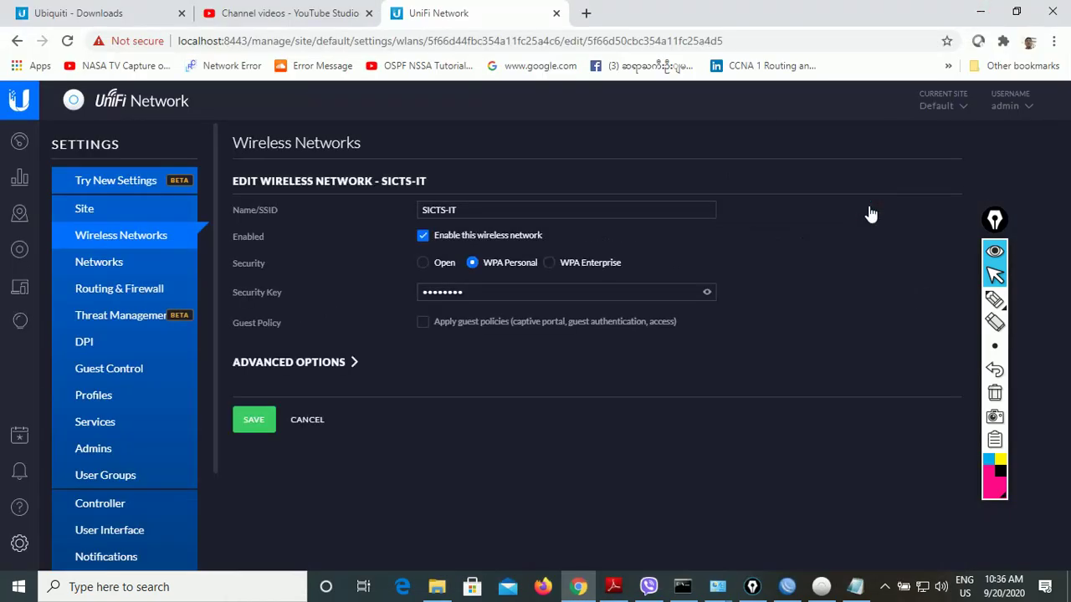
- Enable VLAN tagging on SICTS-IT with VLAN ID 10, save, and start a new wireless network
click(263, 368)
scroll(574, 438, down, 1)
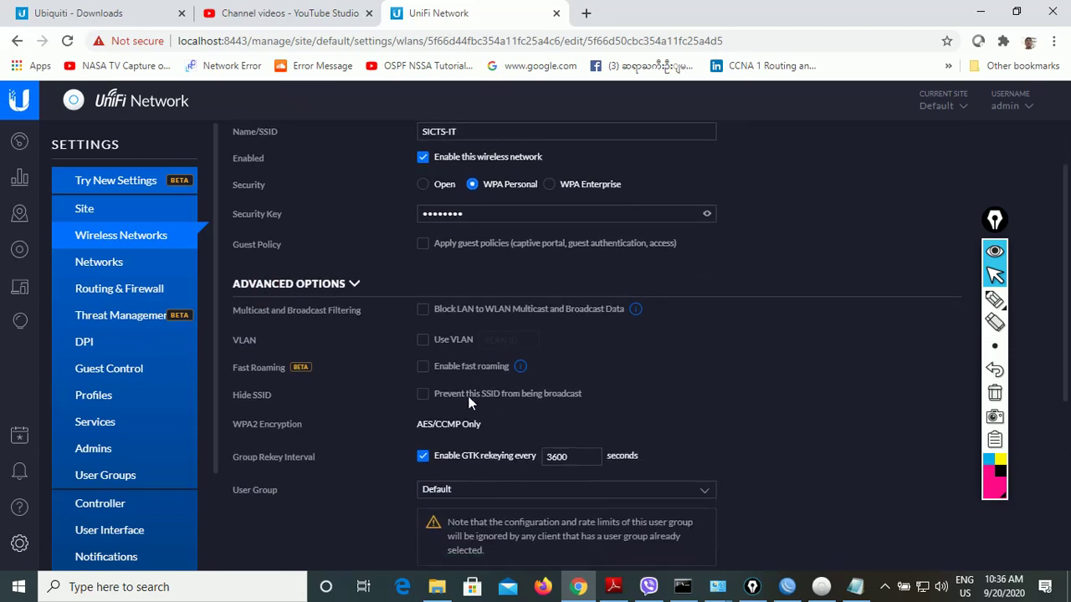
click(425, 345)
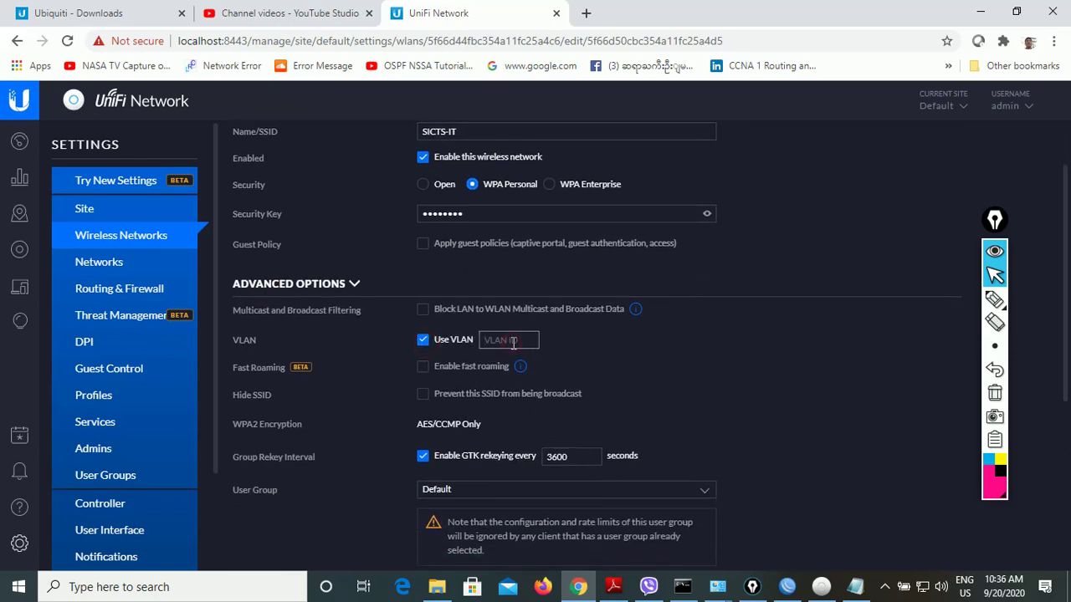
text(10)
drag(1066, 274, 1066, 440)
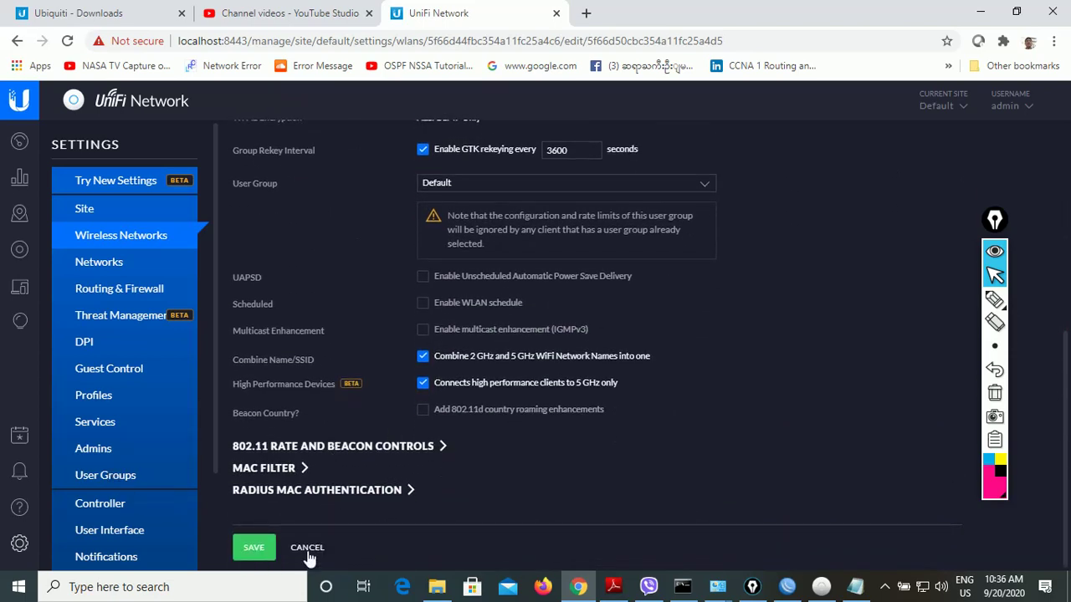
click(264, 551)
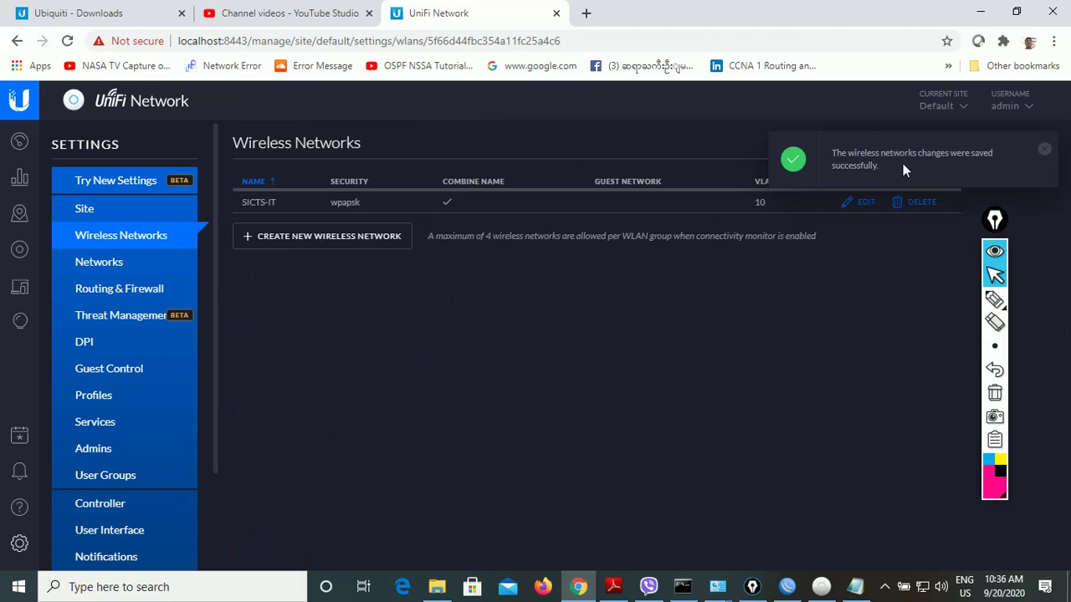
click(282, 241)
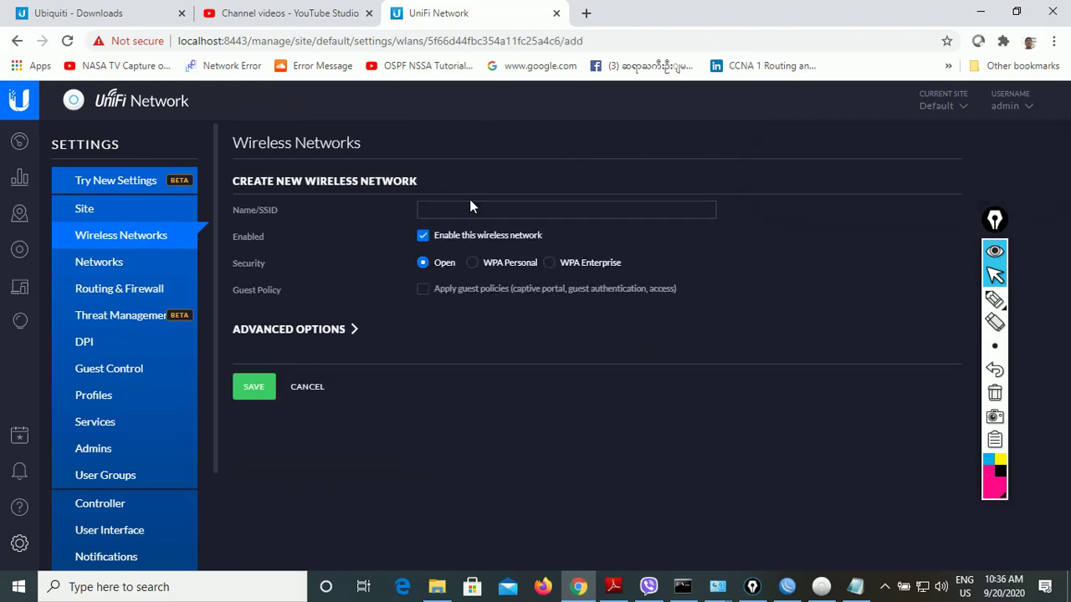
- Name the new network SICTS-HR with WPA Personal security, pasting the key copied from Notepad
click(470, 208)
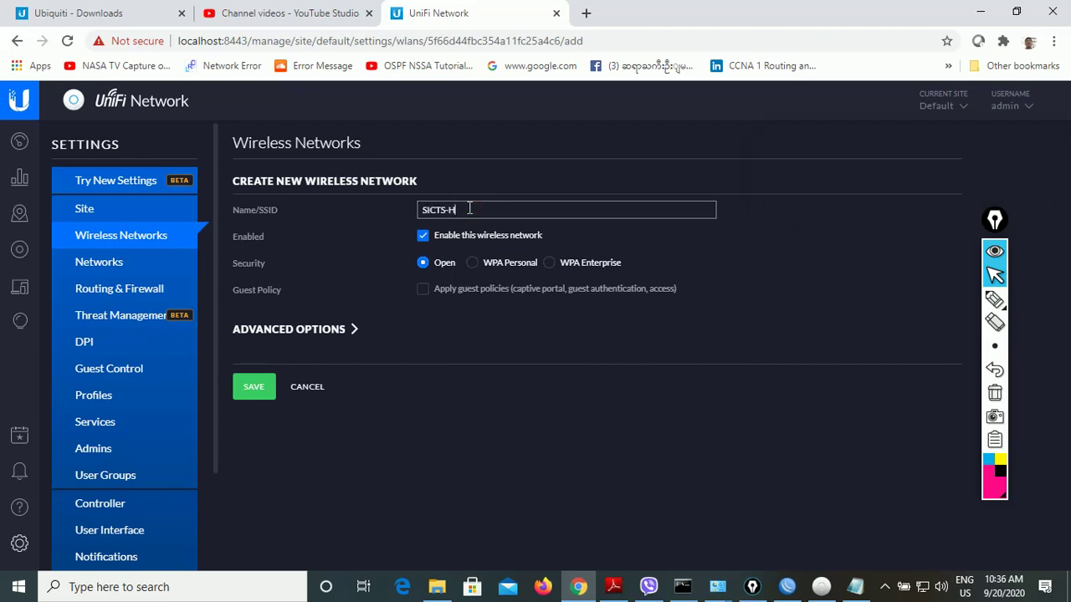
click(473, 263)
click(456, 294)
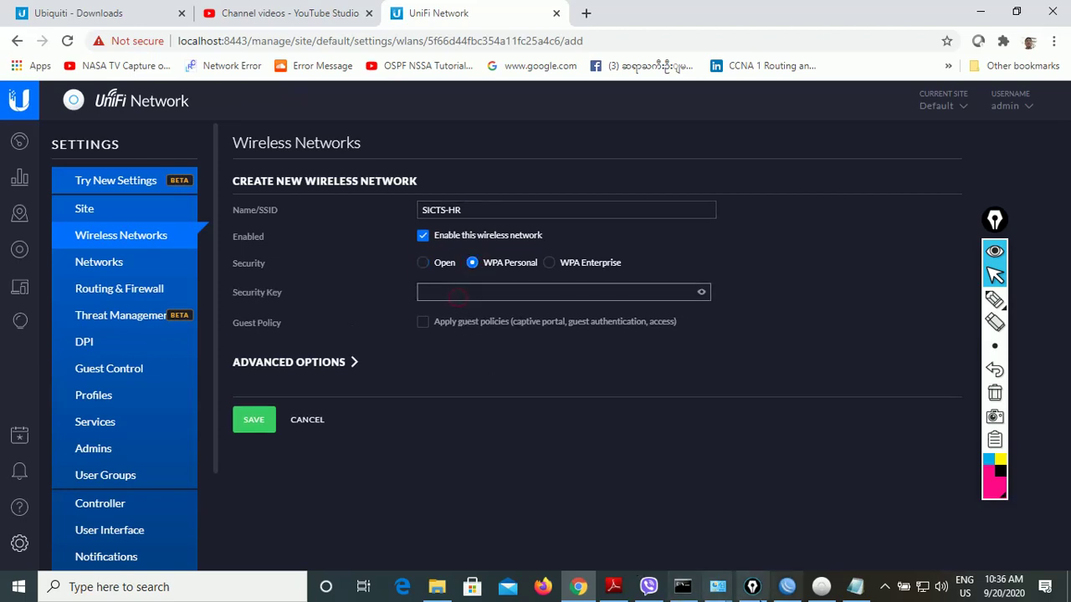
click(855, 587)
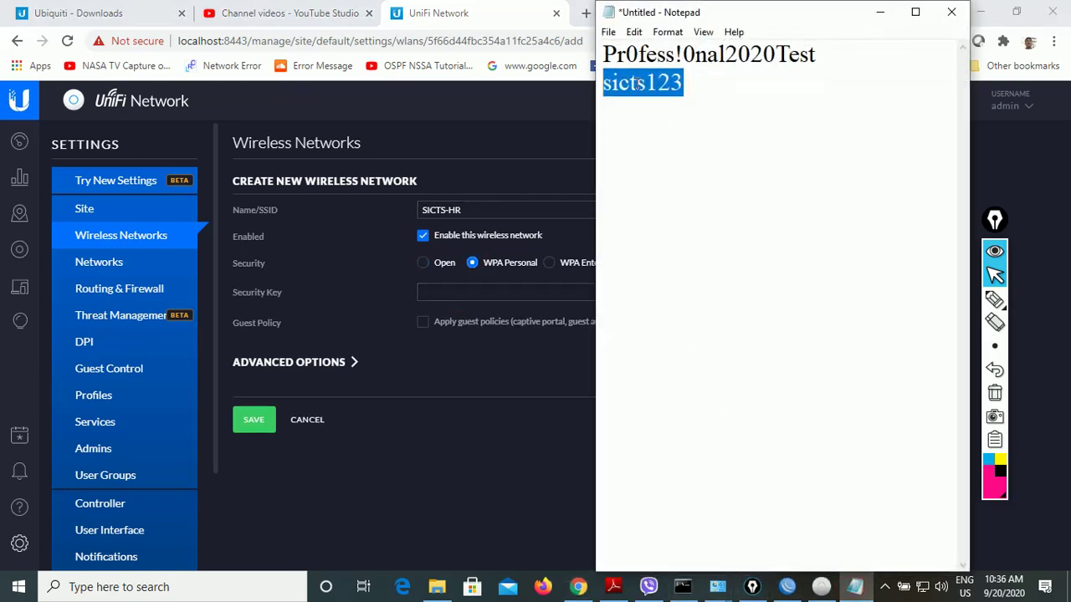
right_click(641, 84)
click(667, 130)
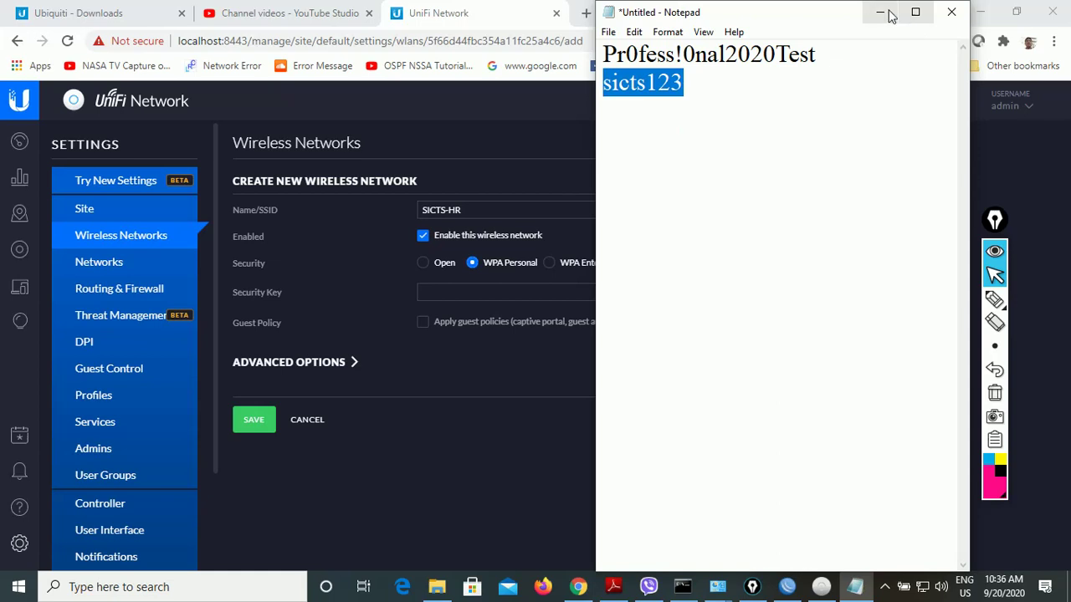
click(879, 12)
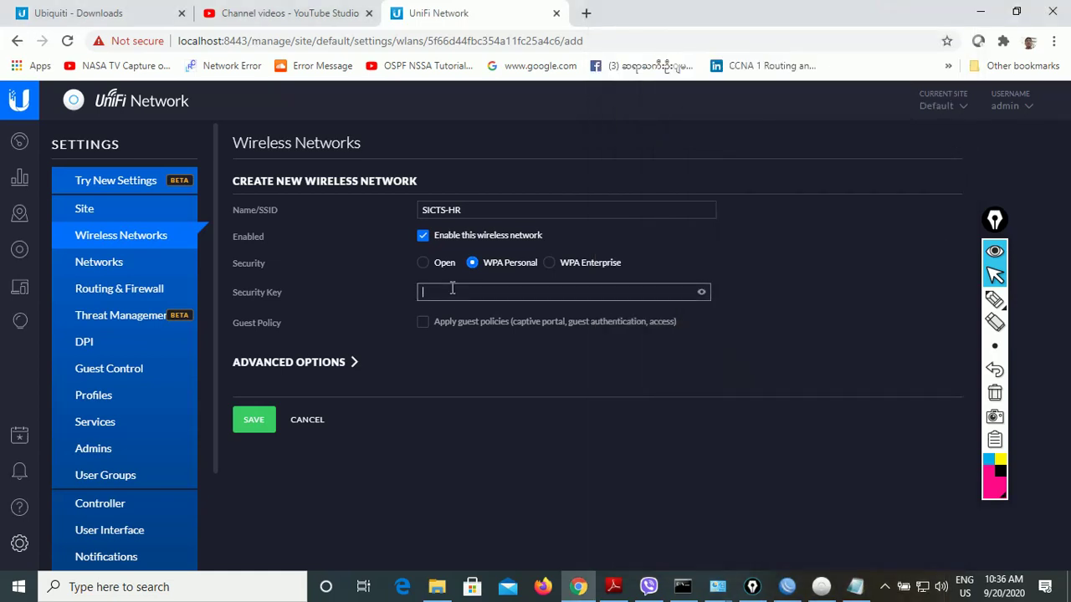
key(ctrl+v)
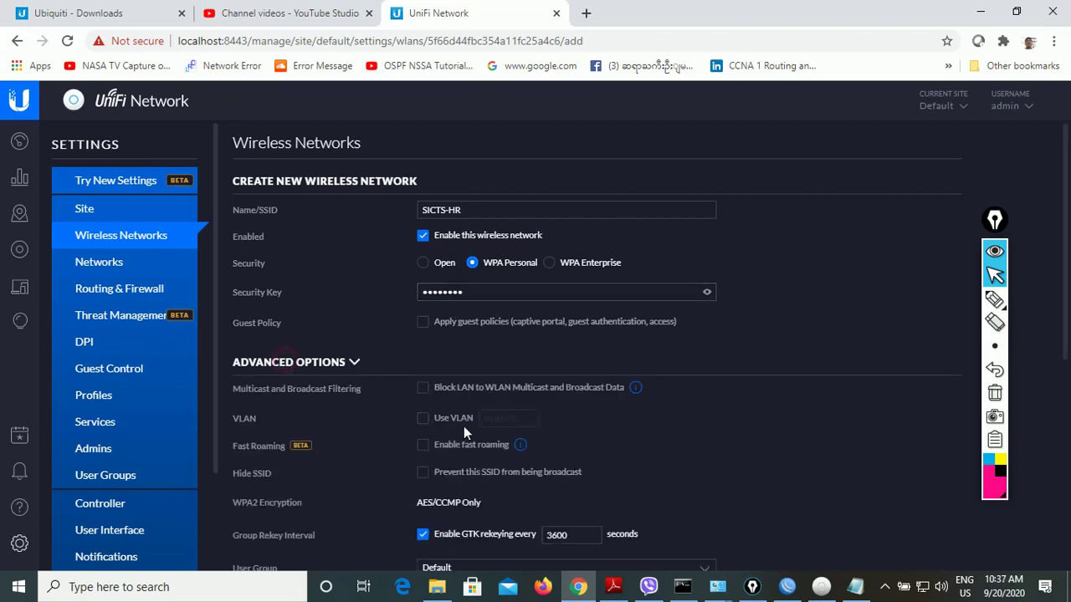
- Enable VLAN tagging with VLAN ID 11 and save SICTS-HR
click(423, 418)
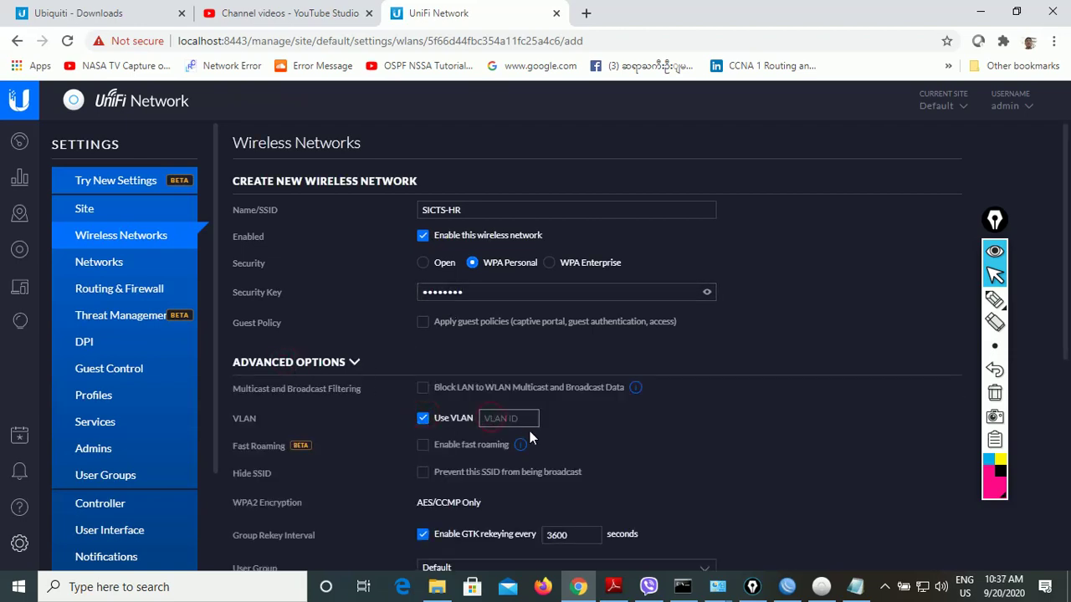
text(11)
scroll(544, 439, down, 1)
drag(1063, 334, 1064, 565)
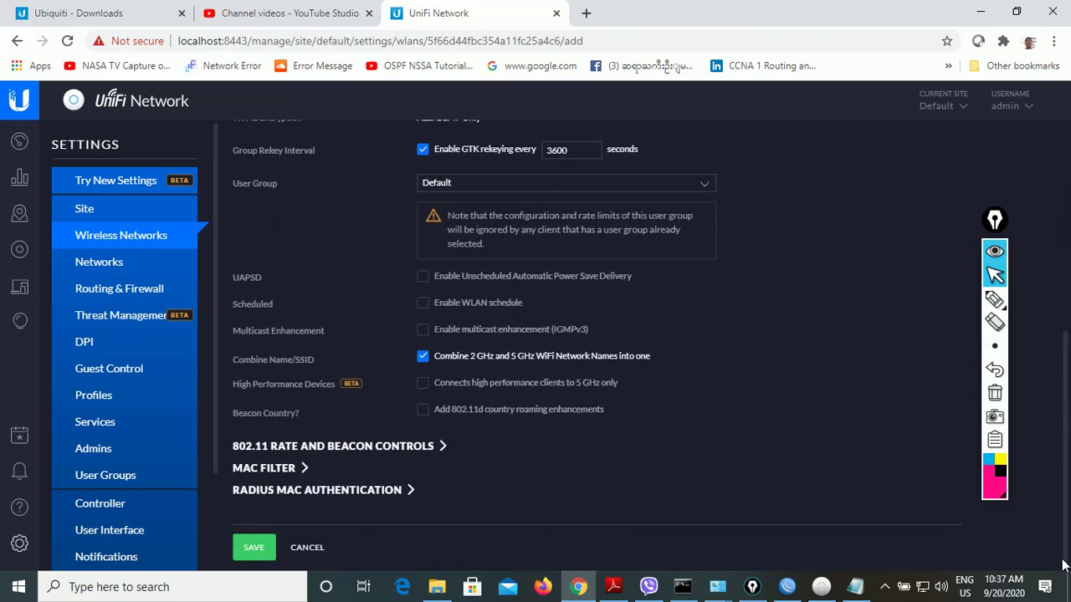
click(251, 551)
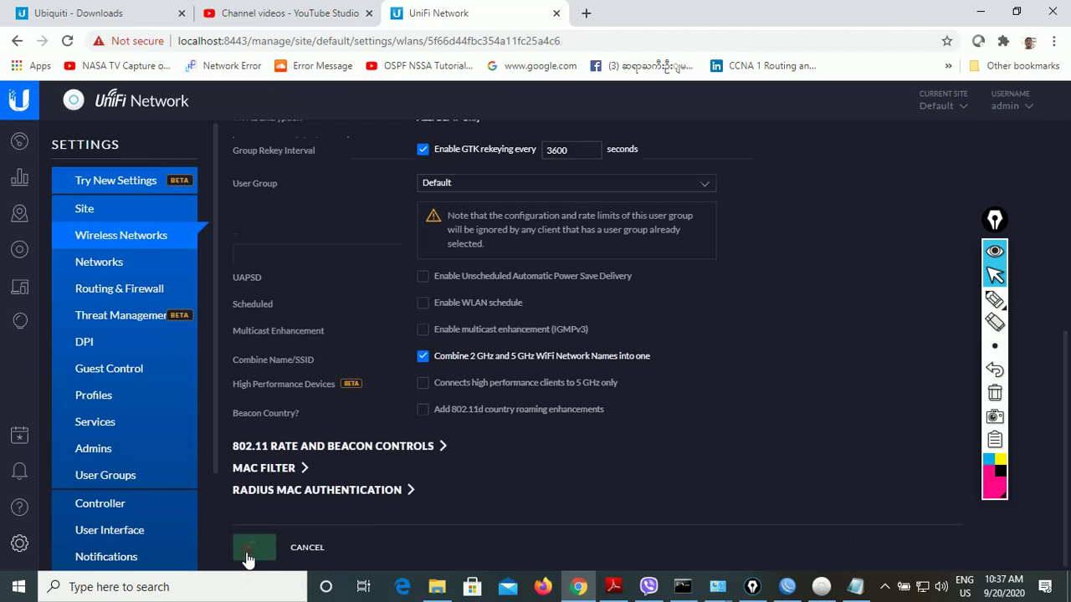
click(921, 588)
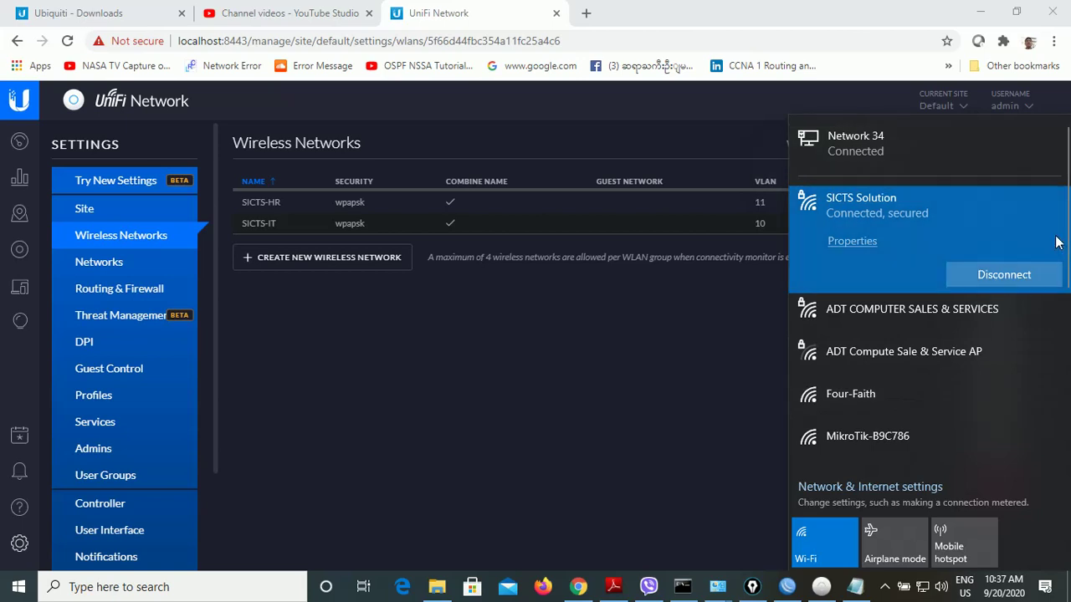
scroll(882, 375, down, 2)
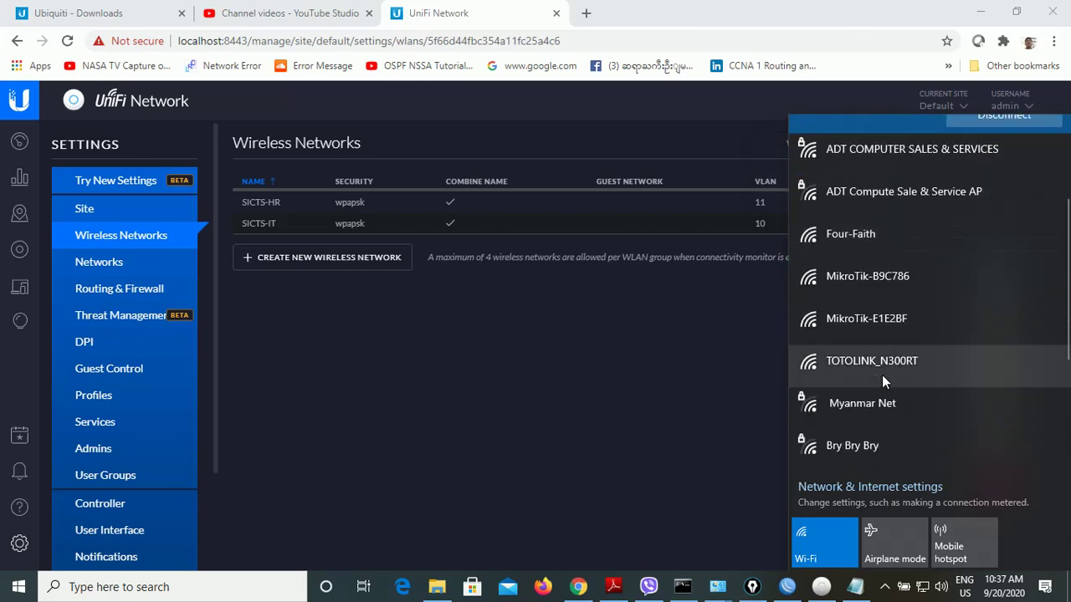
scroll(882, 381, up, 3)
scroll(882, 375, down, 2)
scroll(882, 377, up, 1)
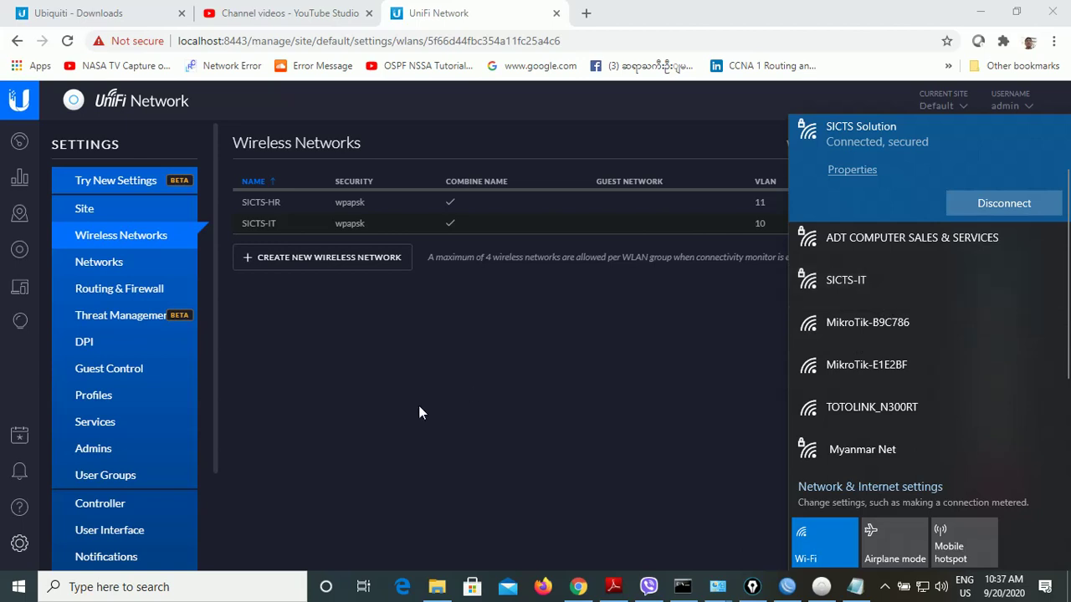
- Show the Guest Control settings and disconnect the laptop from SICTS Solution
click(103, 376)
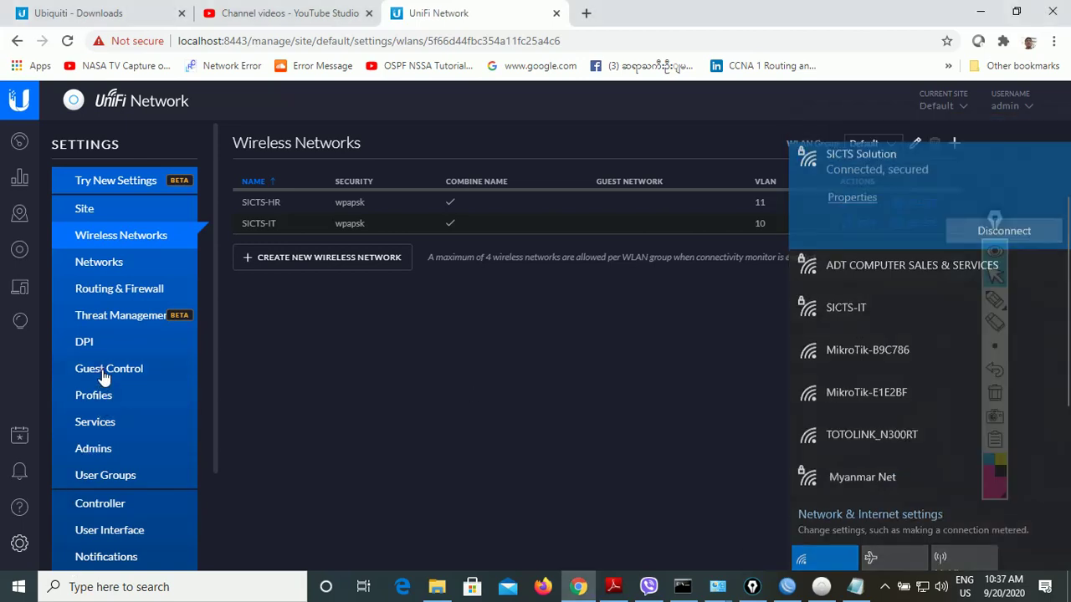
click(103, 376)
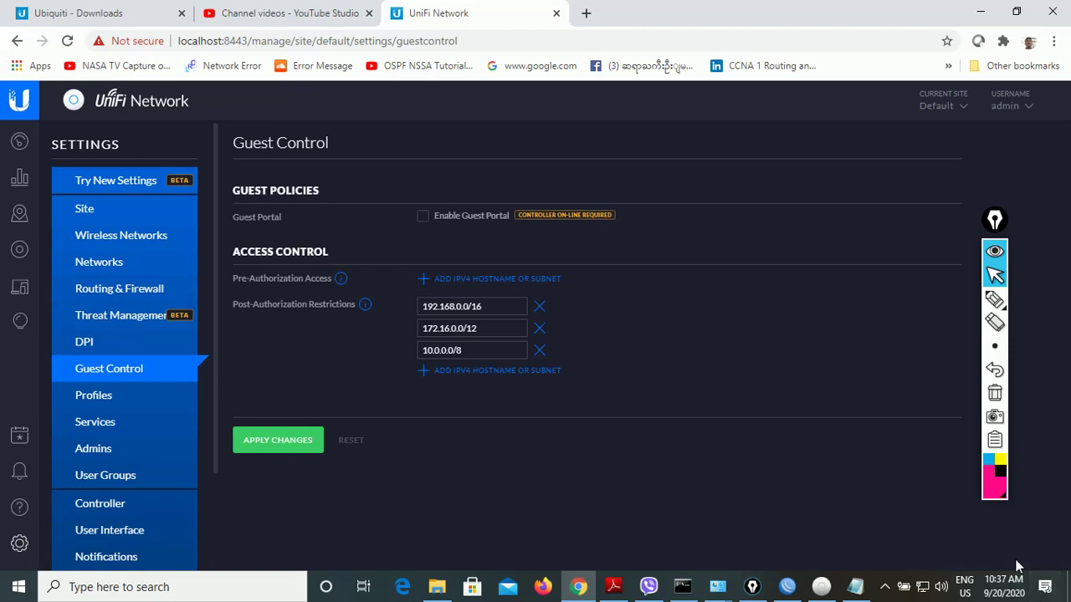
click(923, 588)
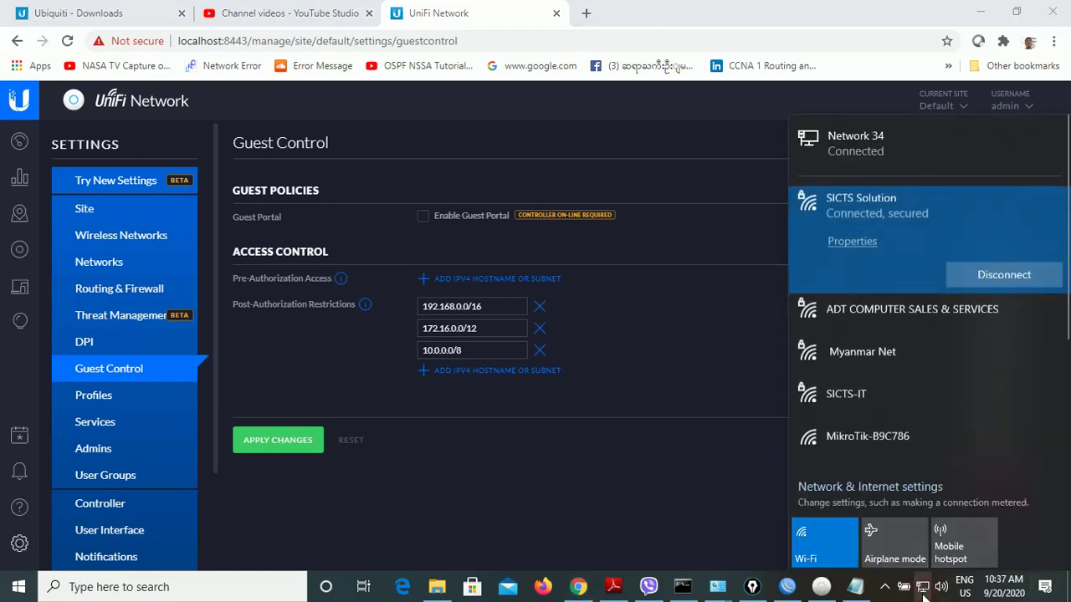
click(1004, 274)
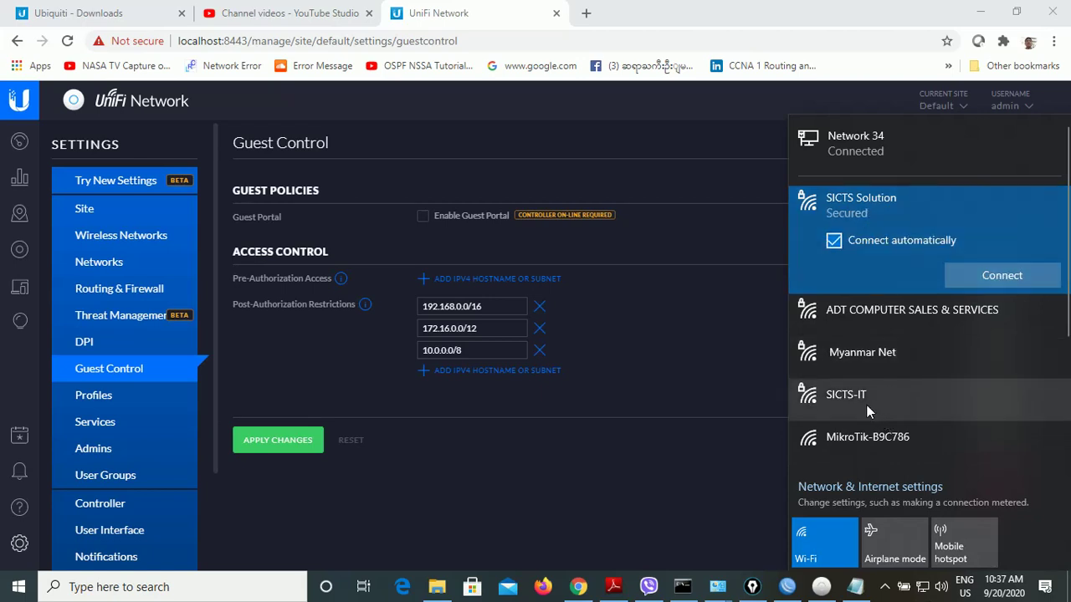
- Select SICTS-IT in the Wi-Fi list and start connecting to it
scroll(879, 399, down, 3)
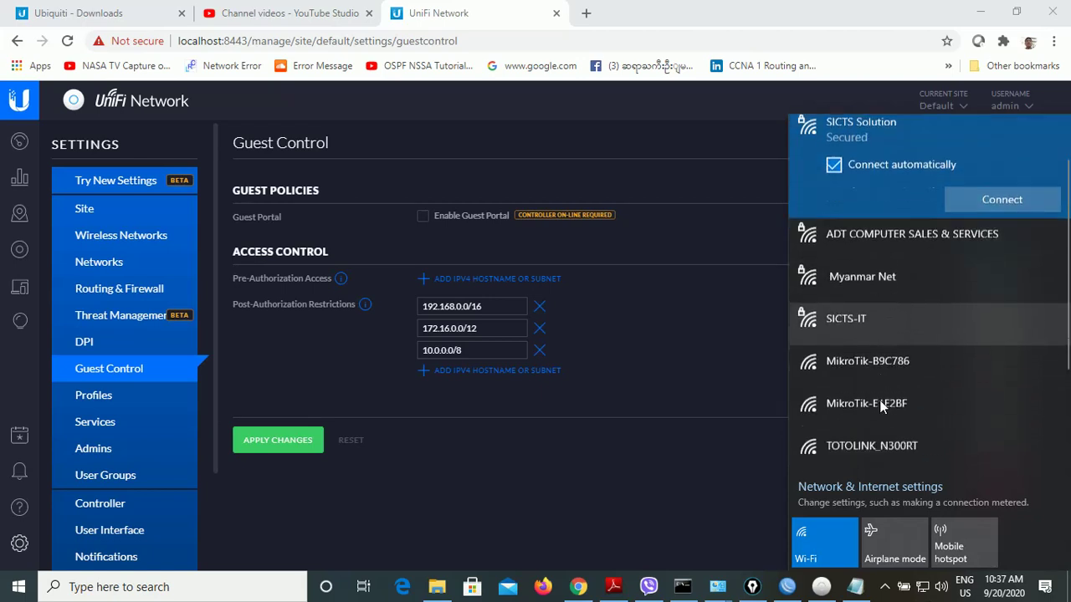
scroll(879, 400, up, 2)
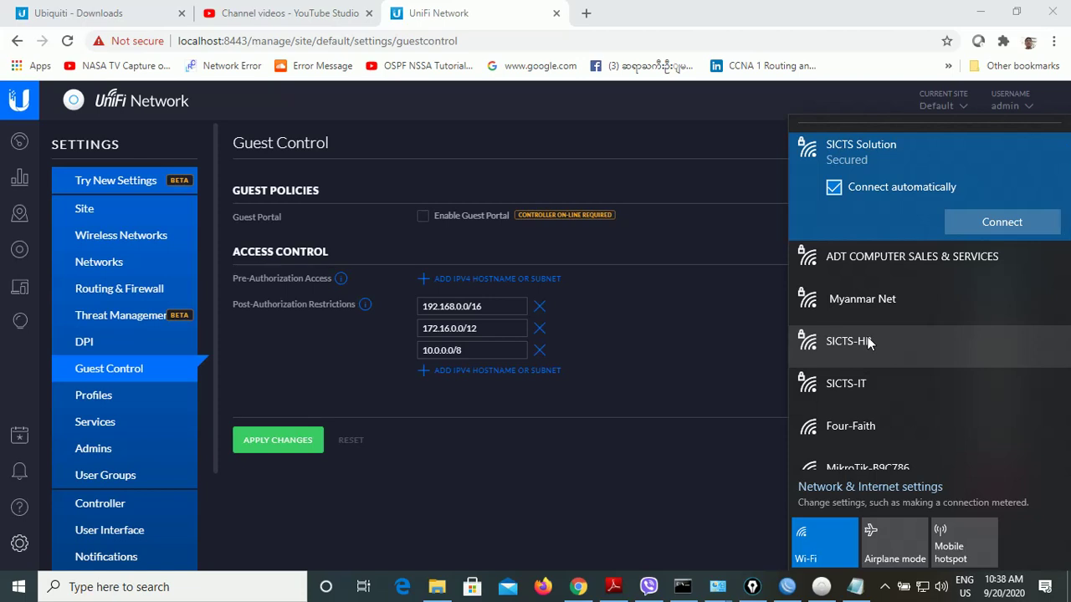
scroll(915, 374, down, 1)
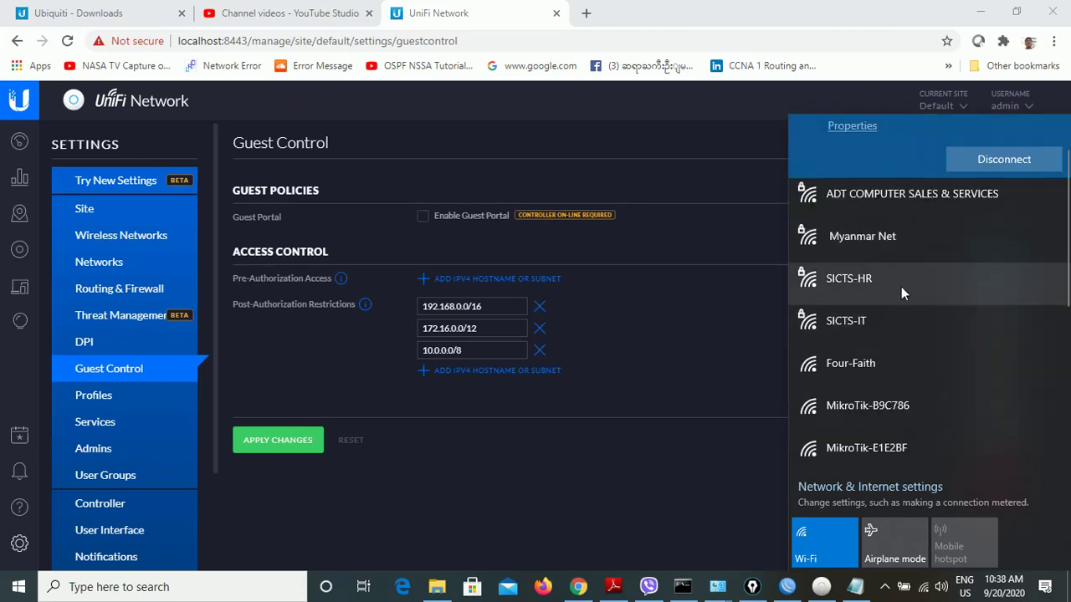
click(875, 322)
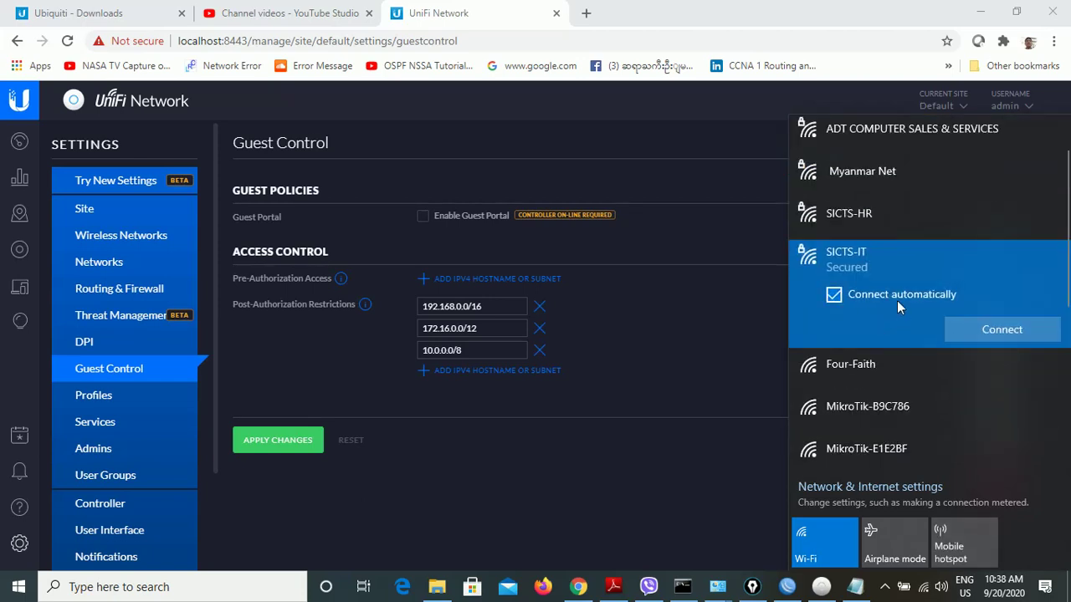
click(985, 324)
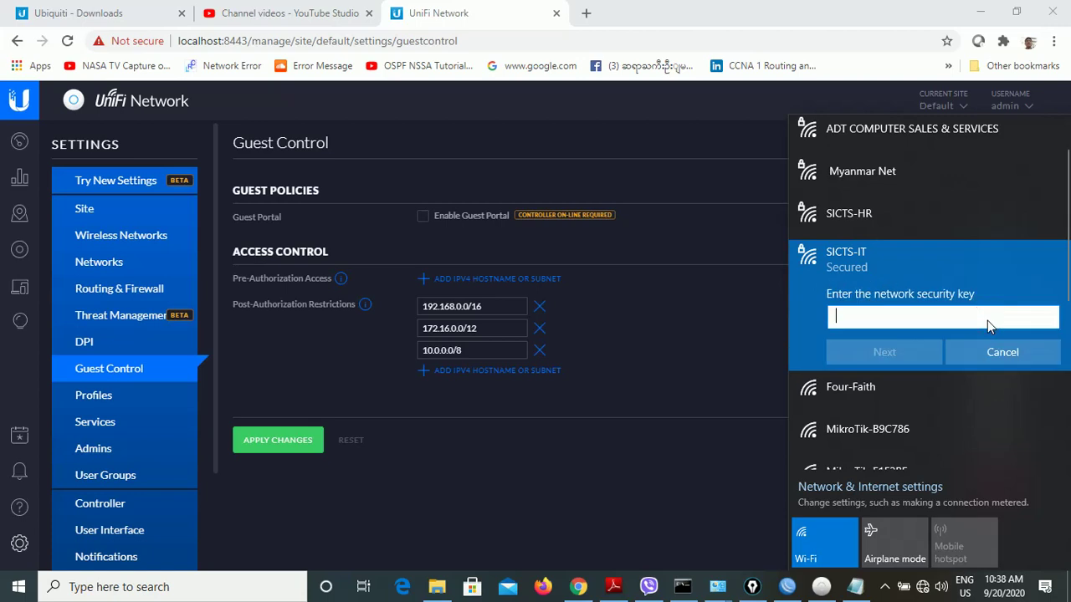
- Copy the network key from Notepad and open Network Connections with ncpa.cpl
click(855, 588)
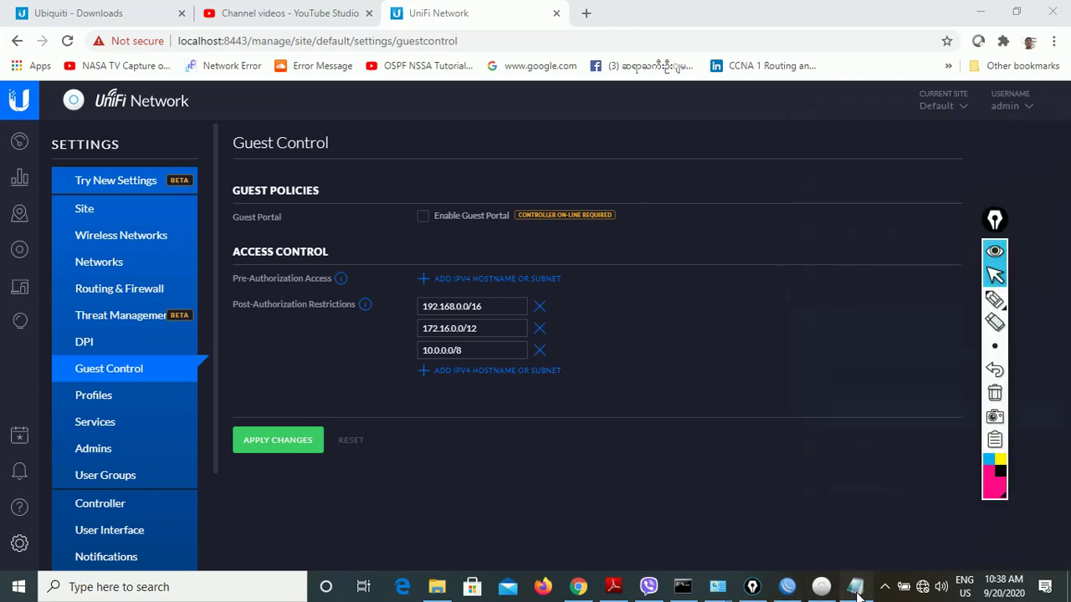
right_click(648, 82)
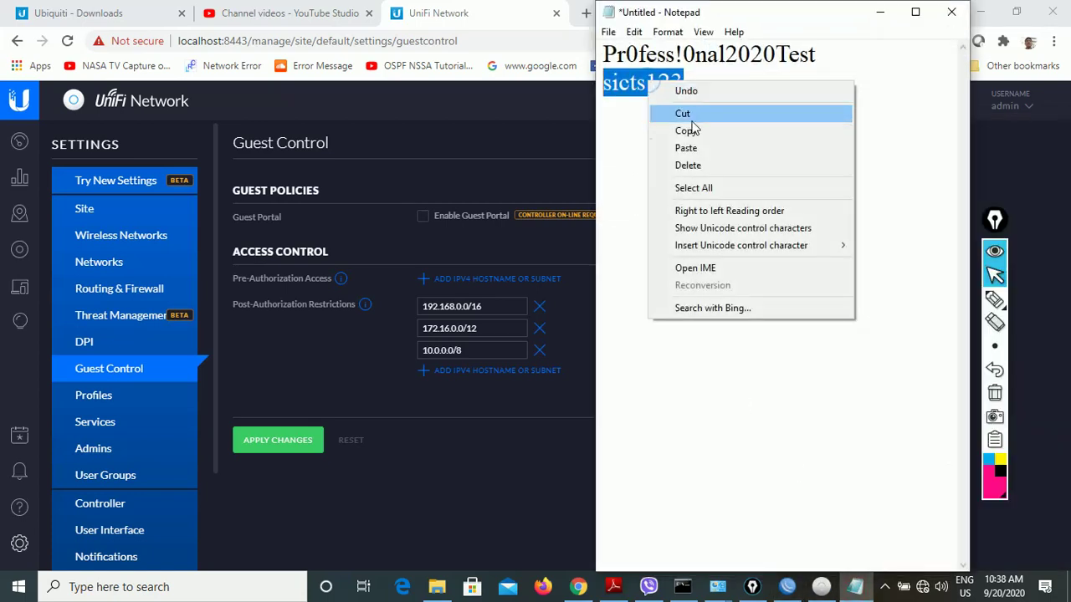
click(688, 130)
click(879, 12)
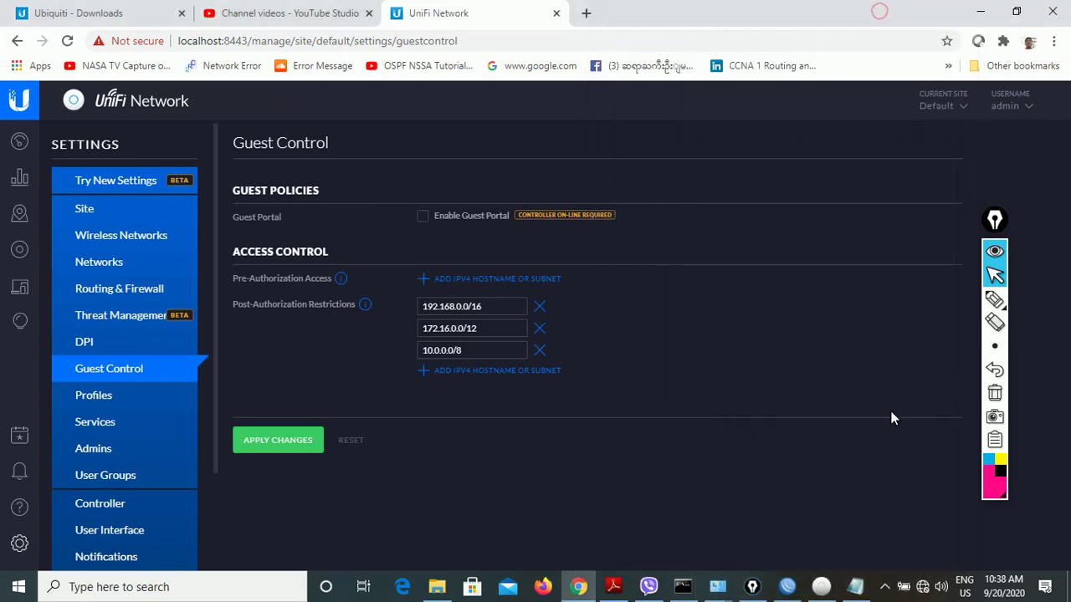
click(886, 587)
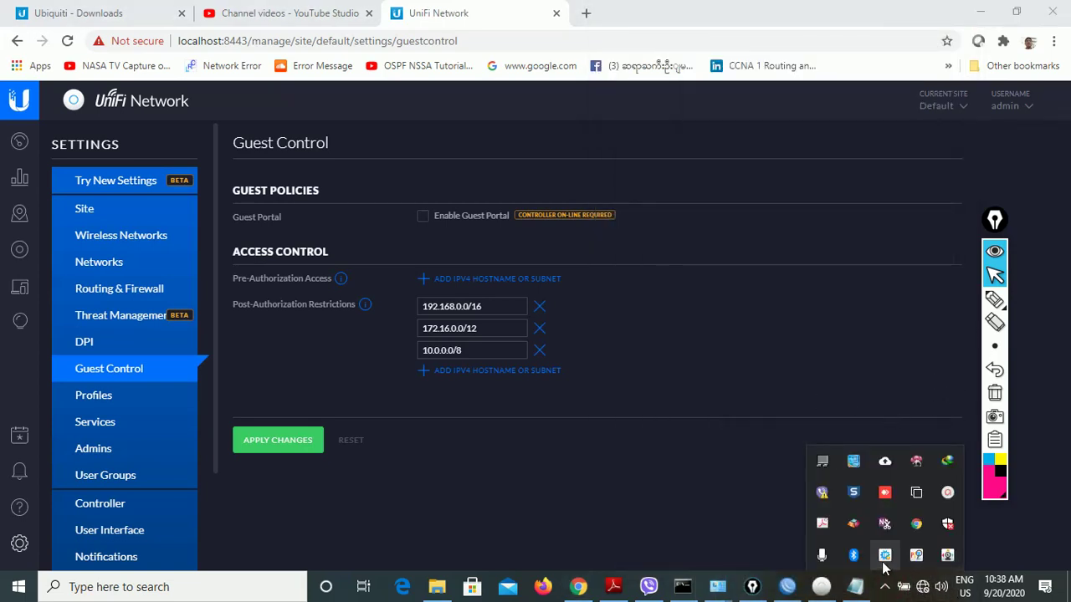
key(super+r)
text(ncpa.cpl)
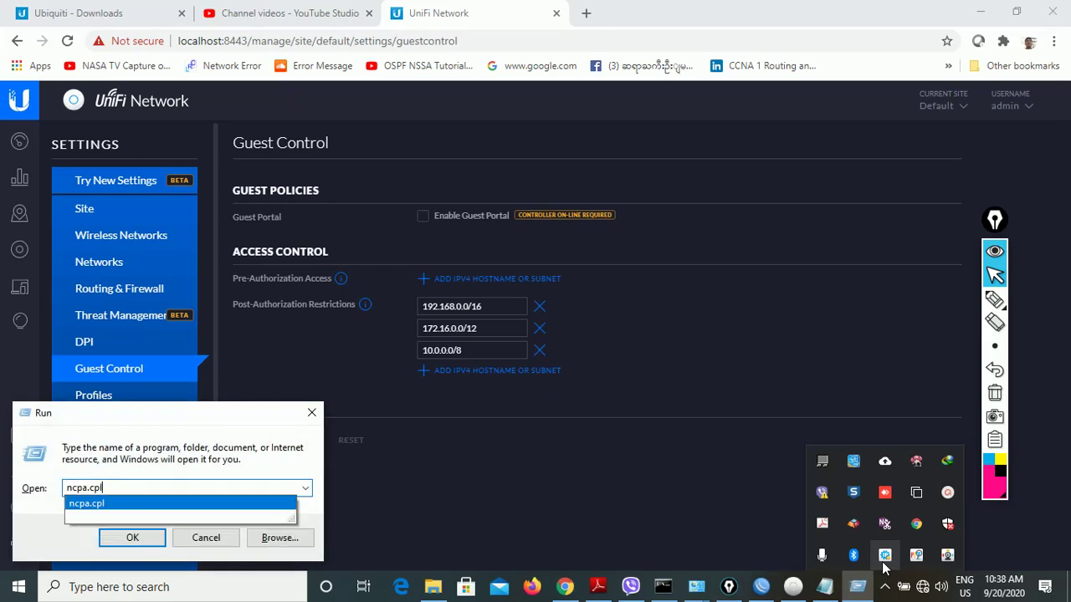
key(Return)
- Connect the Wi-Fi adapter to SICTS-IT using the pasted security key
right_click(678, 263)
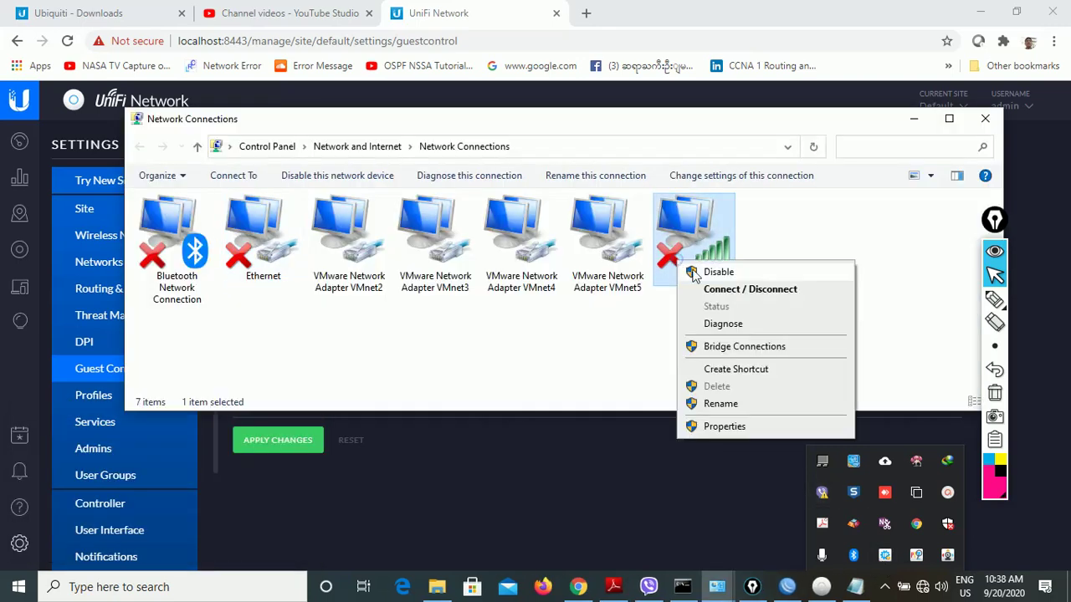
click(750, 289)
click(867, 159)
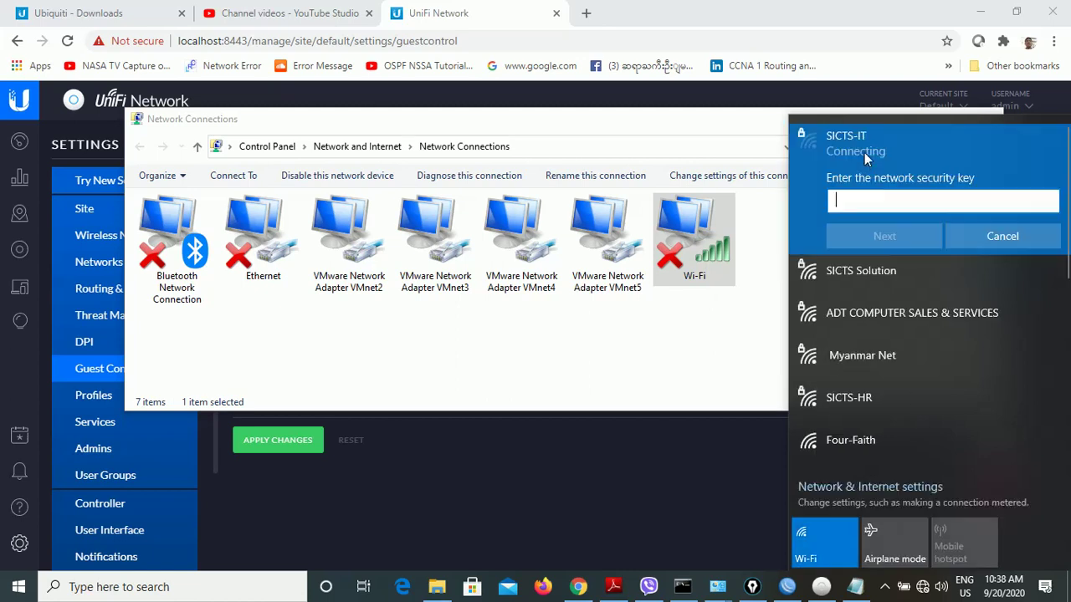
key(ctrl+v)
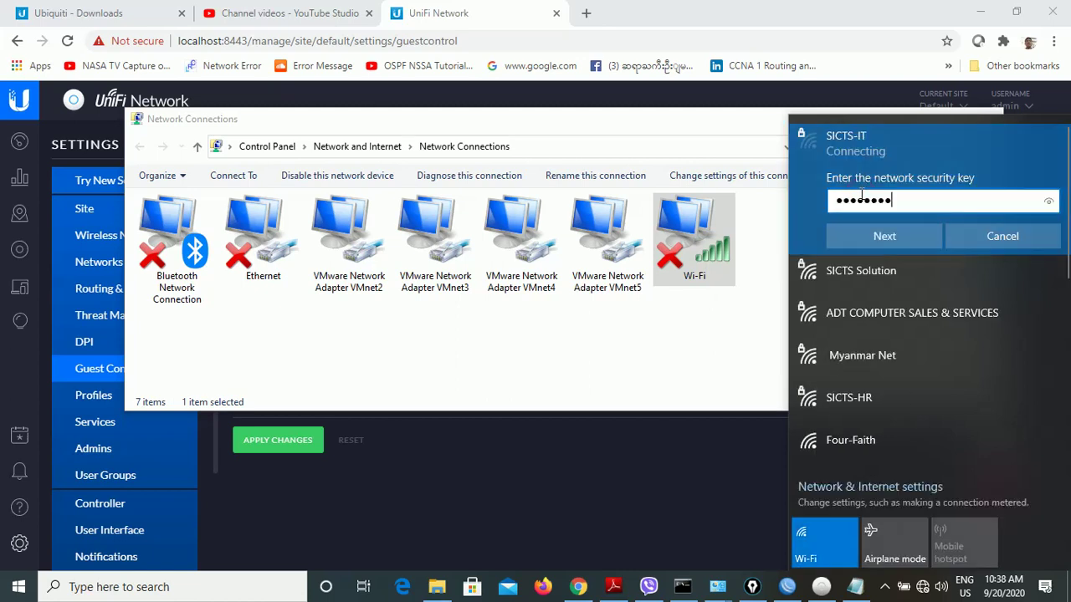
click(884, 235)
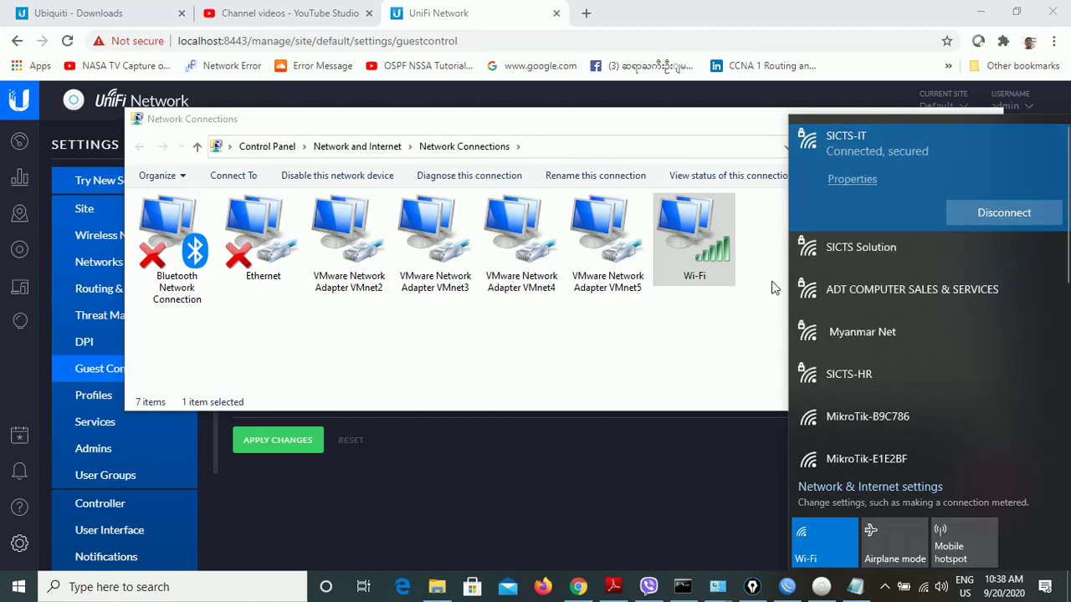
- Check the Wi-Fi connection details: IPv4 address 192.168.10.3 and DNS suffix IT
click(752, 587)
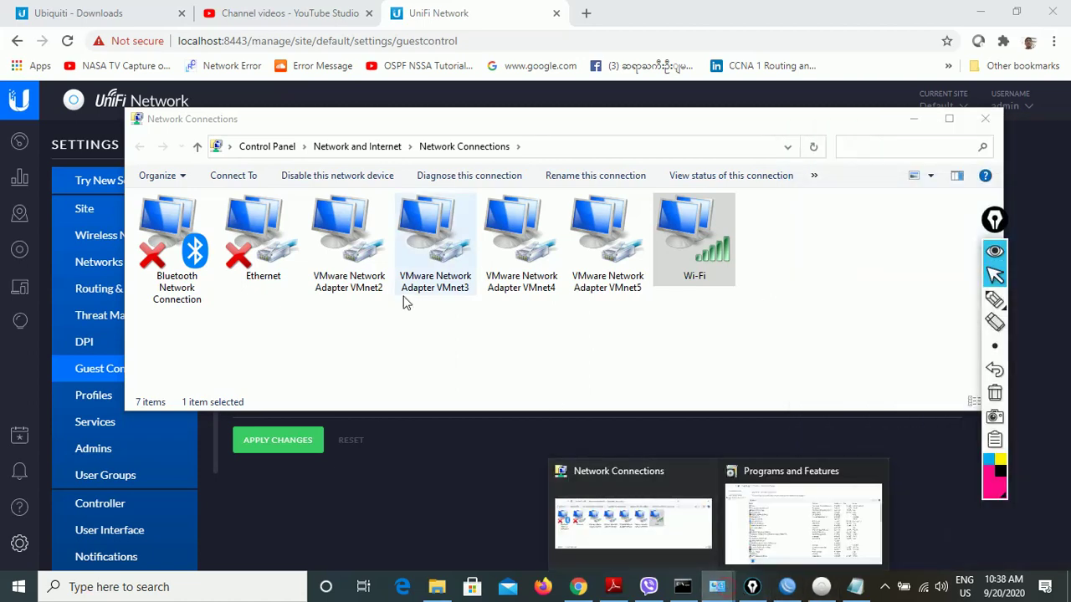
right_click(698, 250)
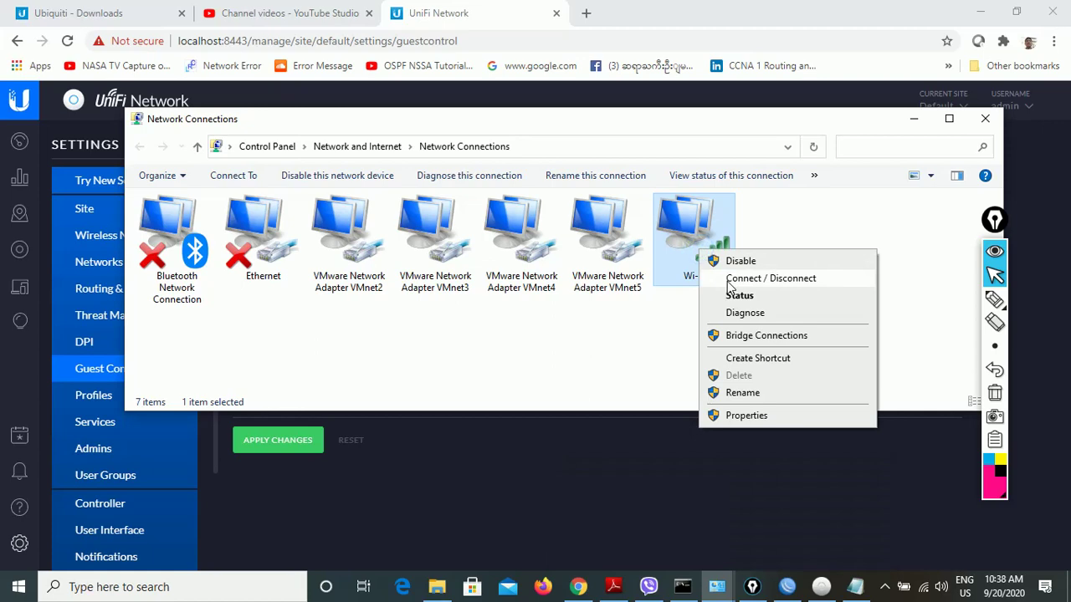
click(726, 279)
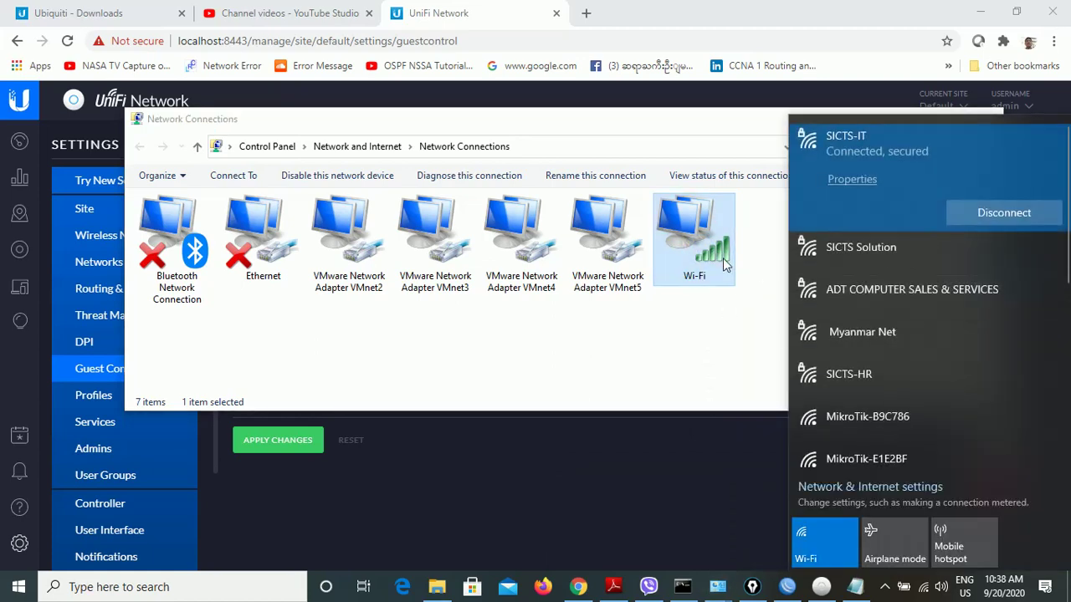
right_click(713, 254)
click(736, 299)
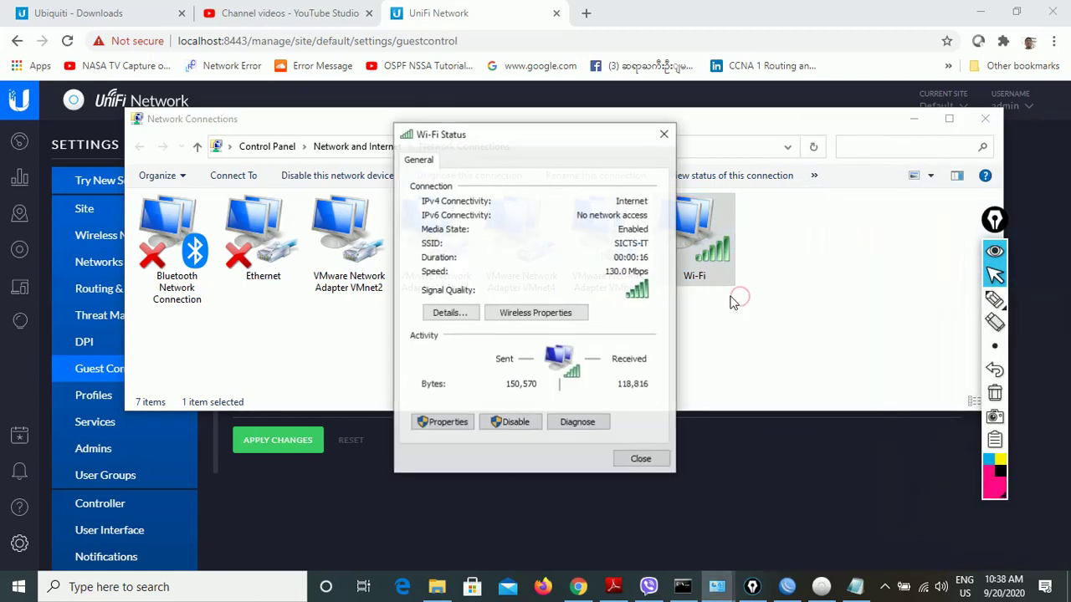
click(469, 313)
click(555, 277)
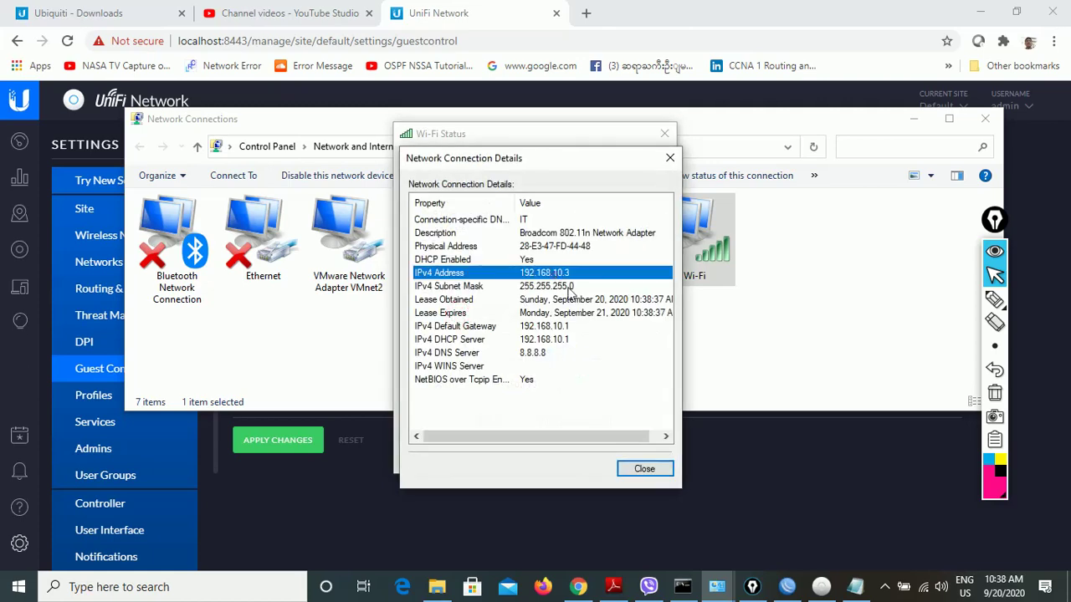
click(522, 222)
click(508, 368)
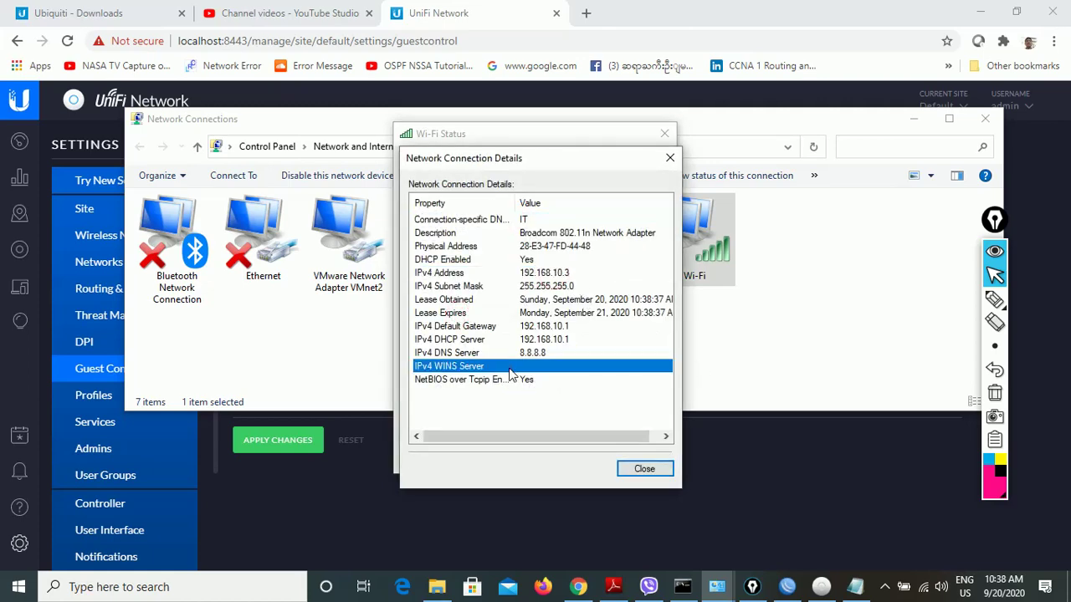
key(super+r)
text(cmd)
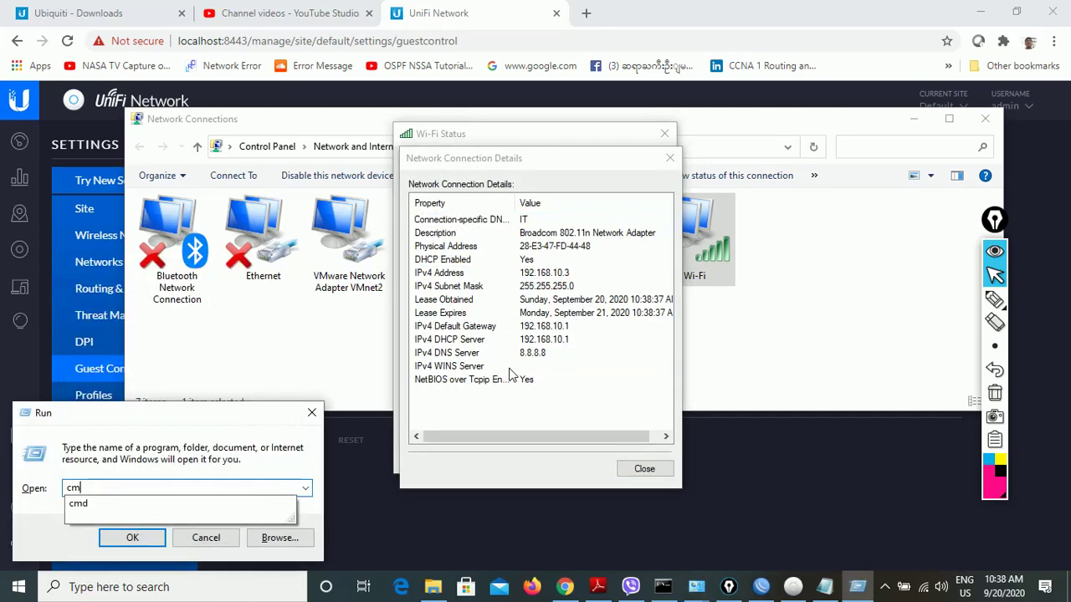
key(Return)
text(ping www)
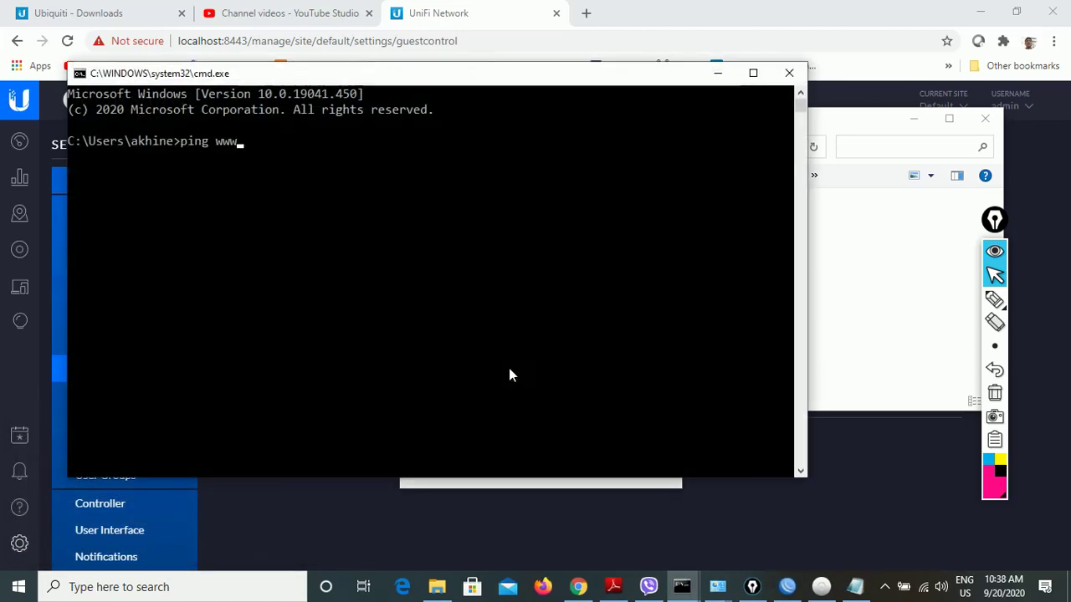
text(.google.com)
key(Return)
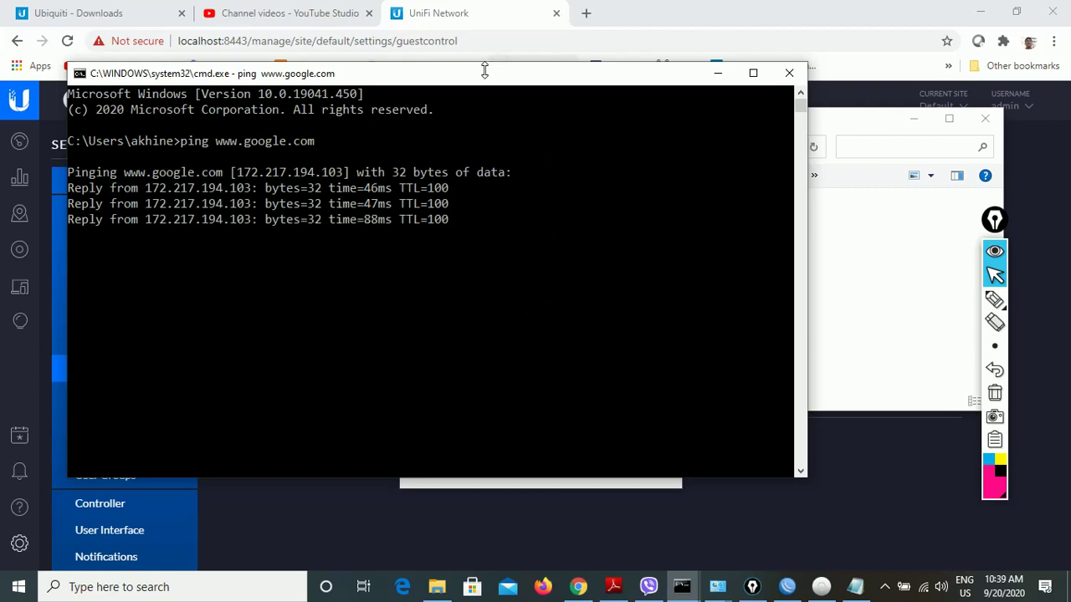
drag(486, 78, 490, 263)
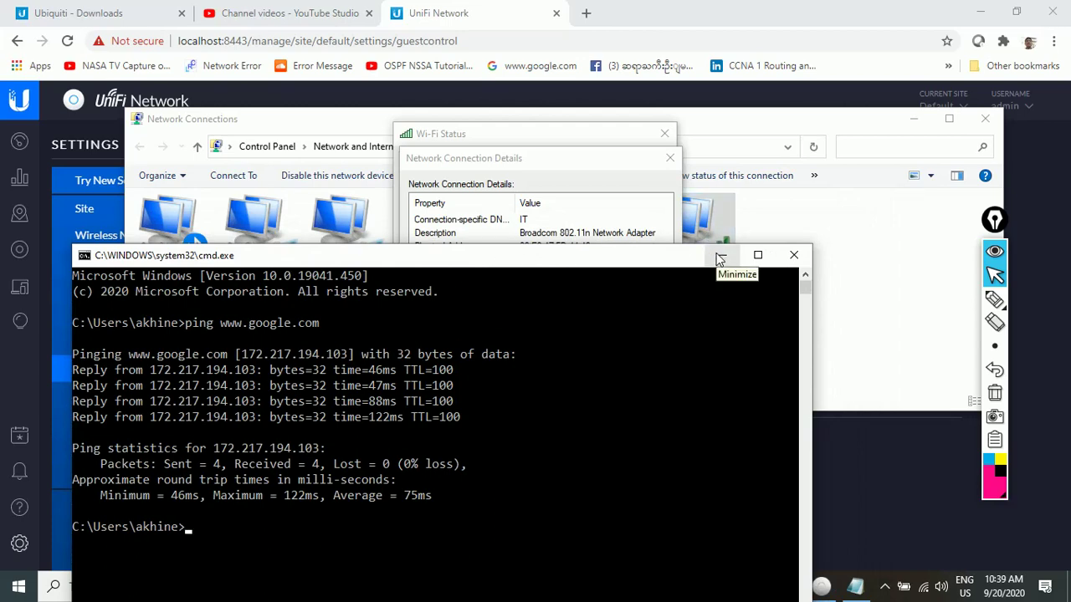
drag(593, 156, 793, 25)
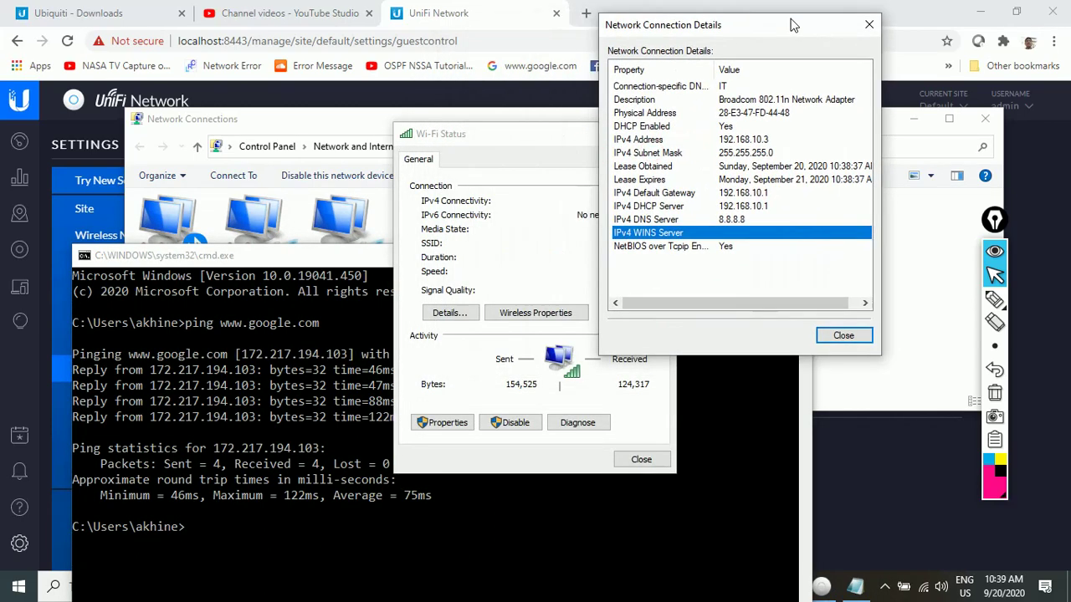
drag(366, 255, 369, 255)
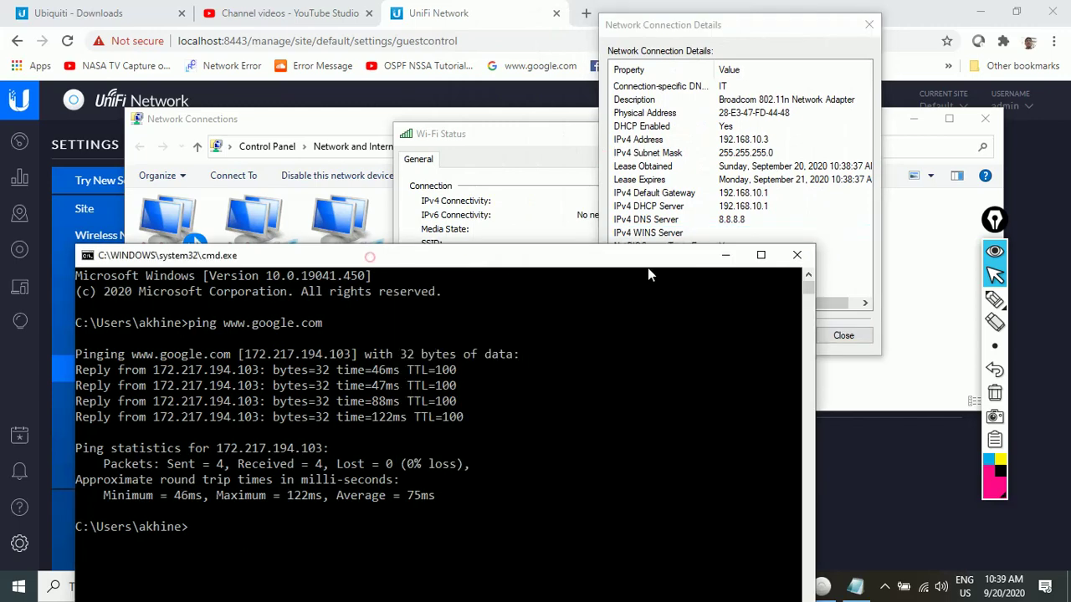
click(788, 260)
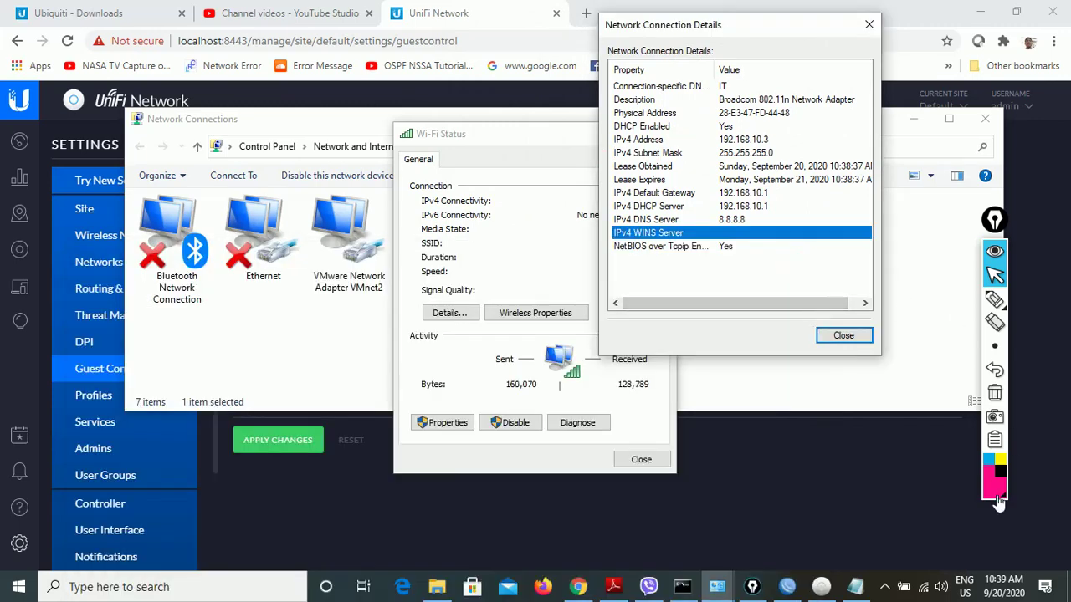
- Connect the laptop to SICTS-HR with its security key and allow the PC to be discoverable
click(923, 588)
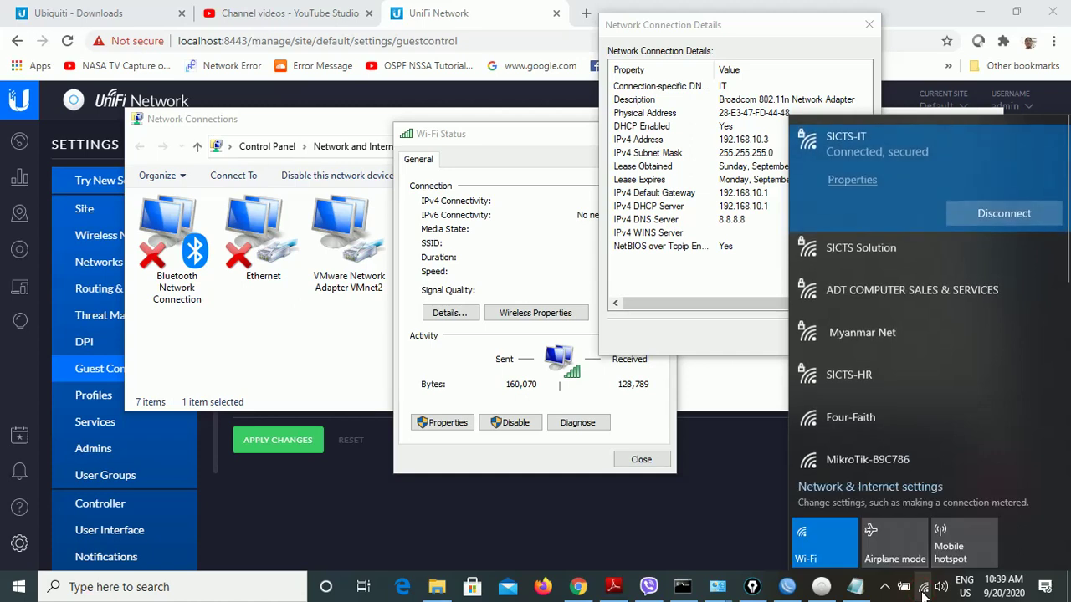
click(1046, 378)
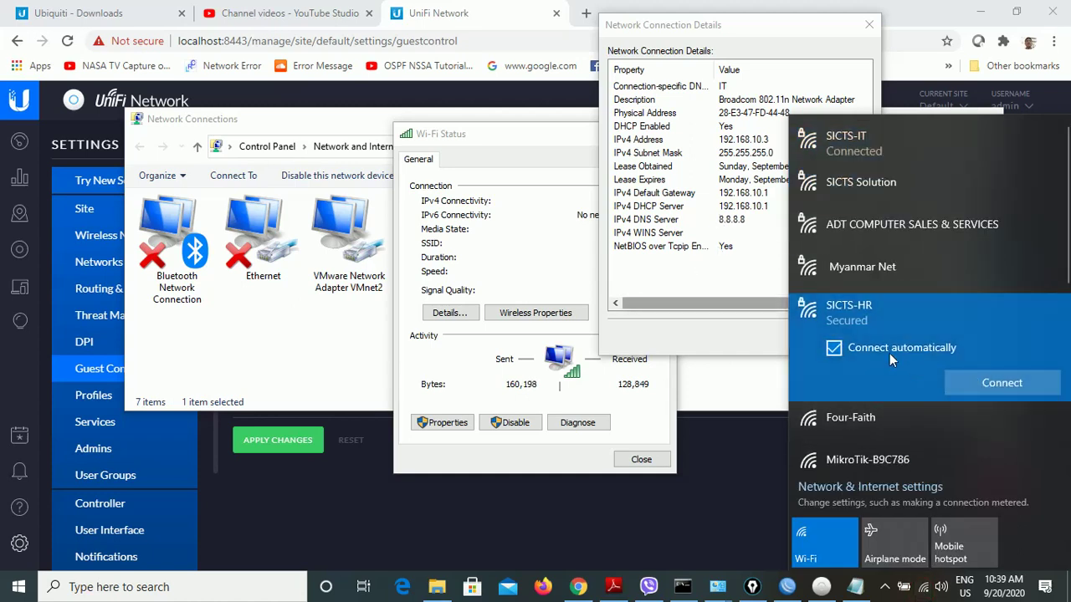
click(991, 379)
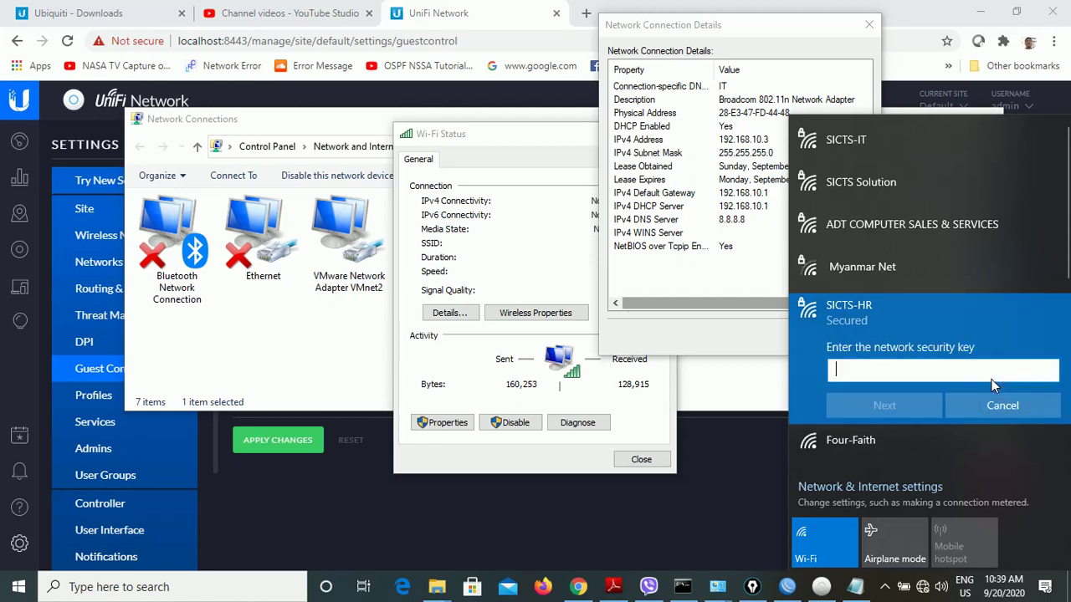
key(ctrl+v)
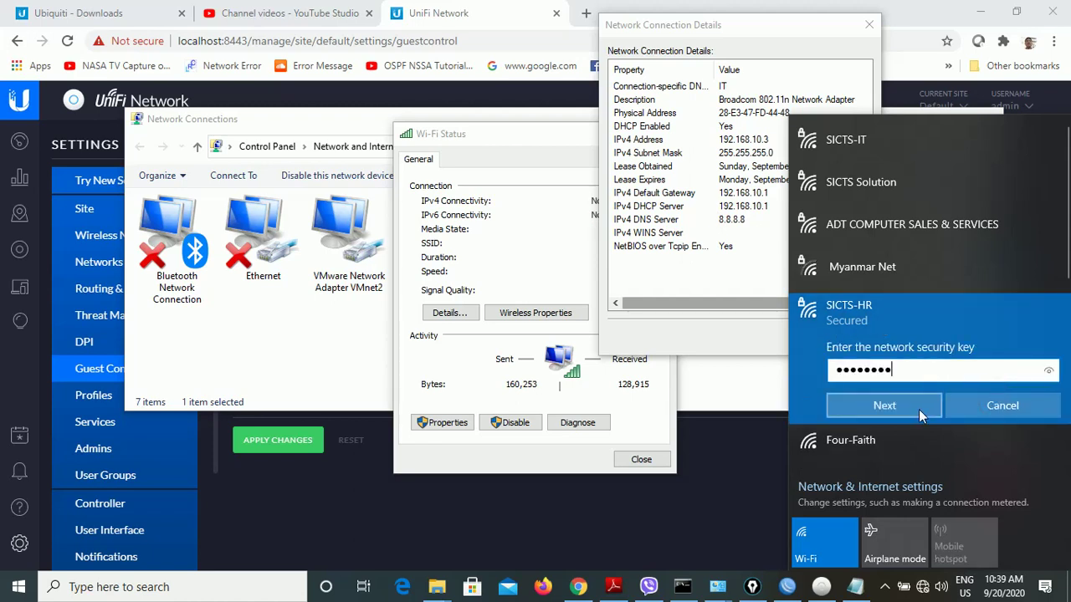
click(918, 406)
click(895, 451)
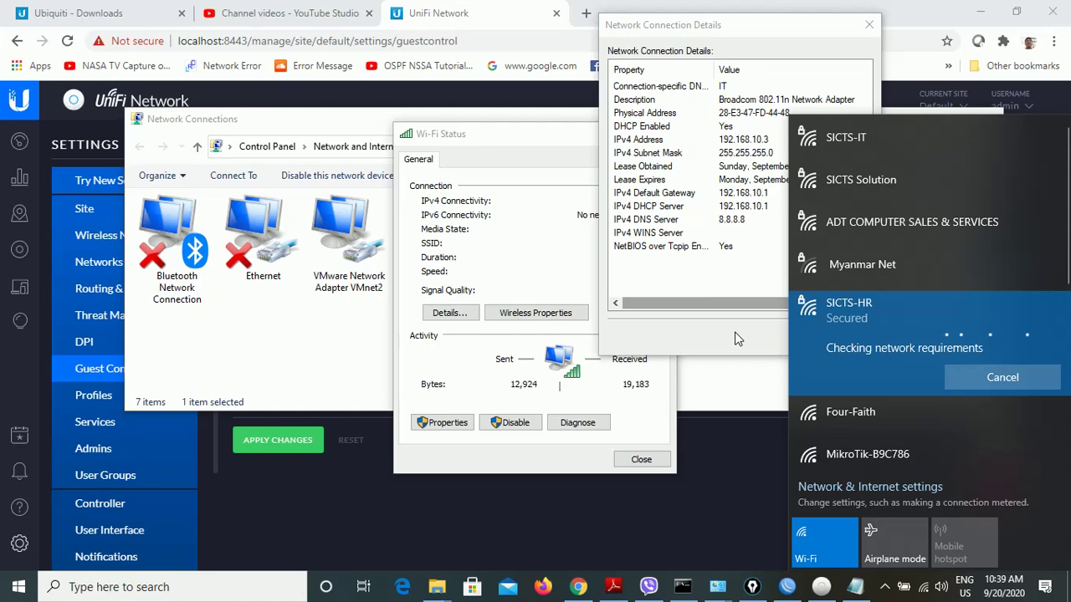
- Close the outdated connection details and check which network the Wi-Fi adapter now uses
click(707, 336)
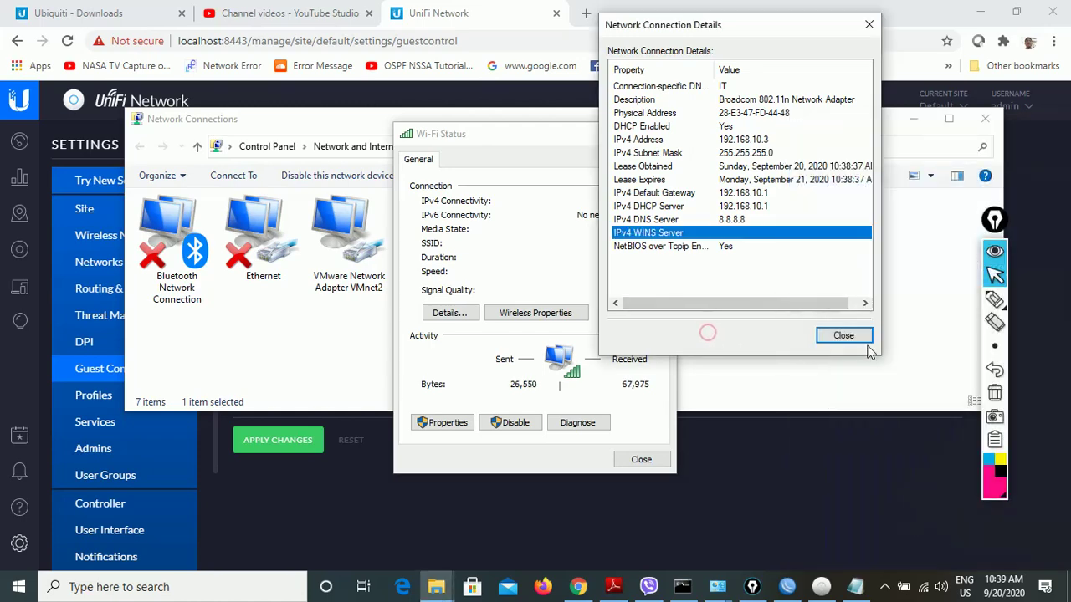
click(840, 337)
right_click(687, 270)
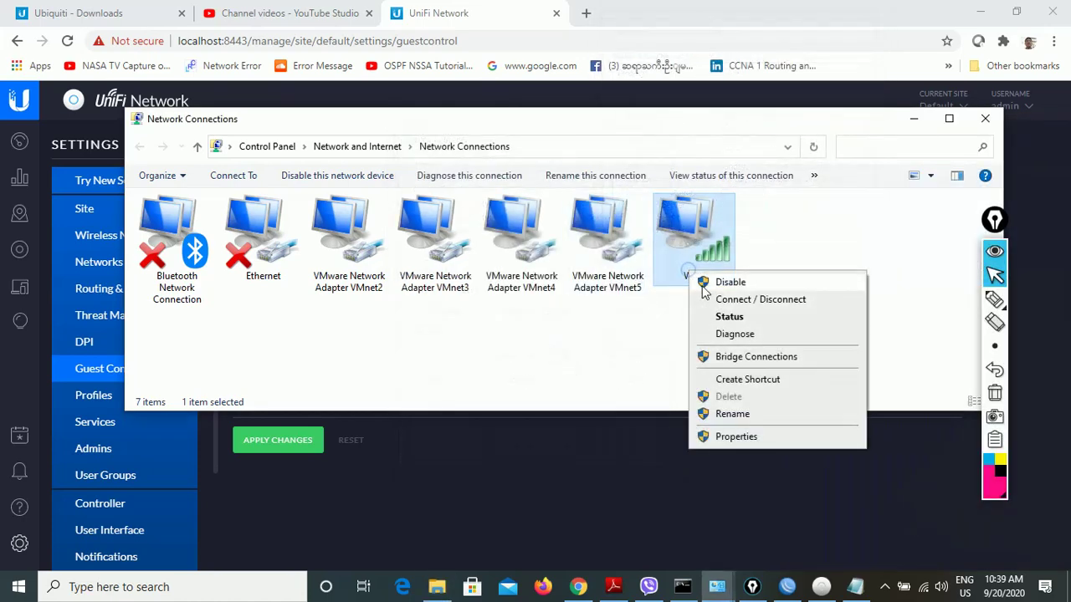
click(705, 299)
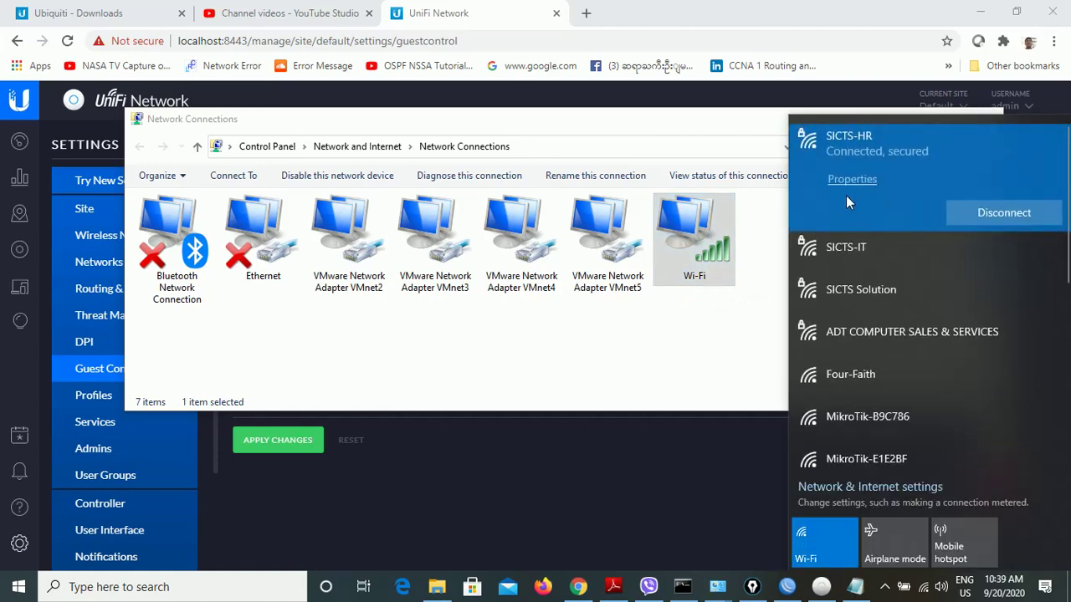
right_click(688, 266)
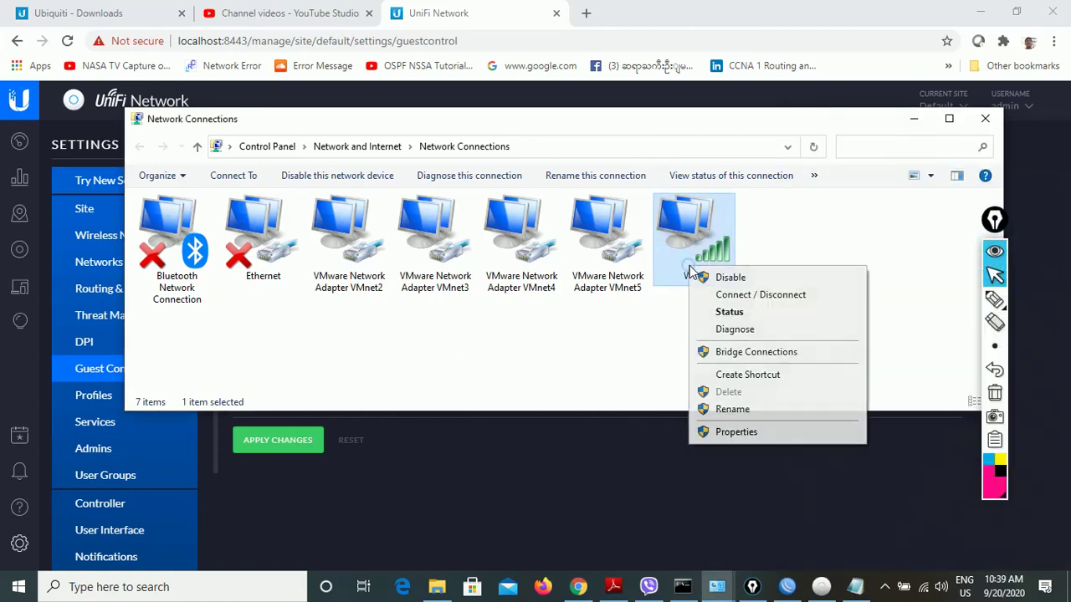
- Check the new Wi-Fi details: IPv4 address 192.168.11.3 and DNS suffix HR
click(726, 313)
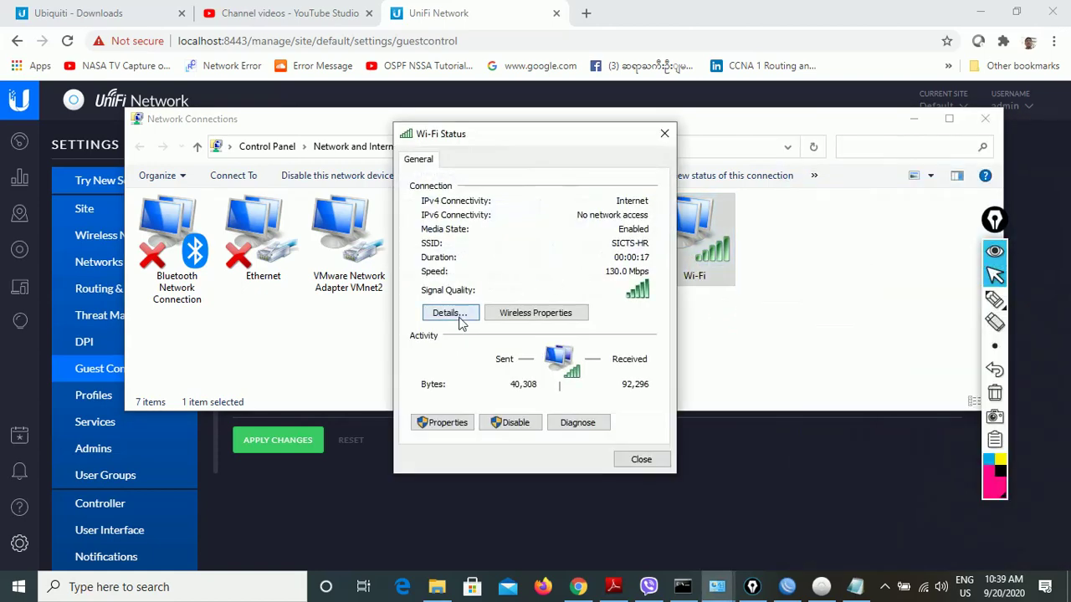
click(458, 318)
click(532, 274)
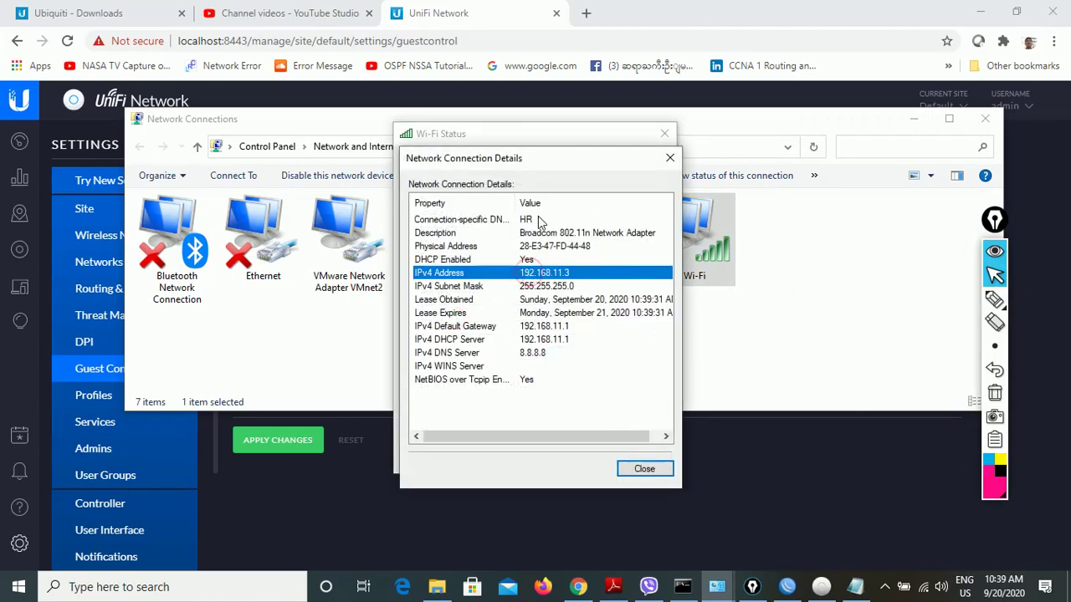
click(540, 220)
click(683, 585)
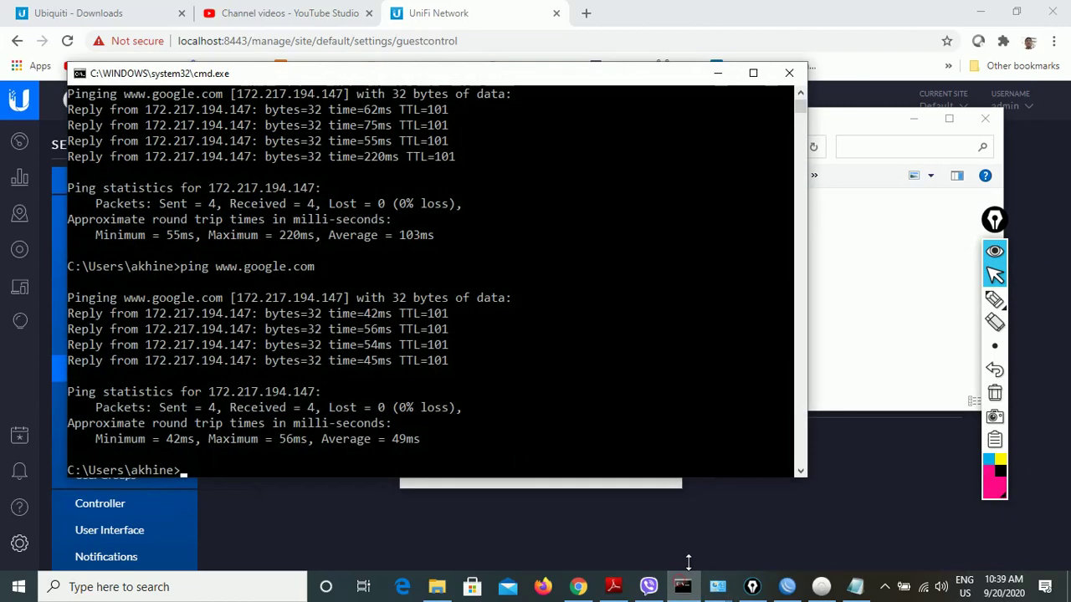
key(Up)
key(Return)
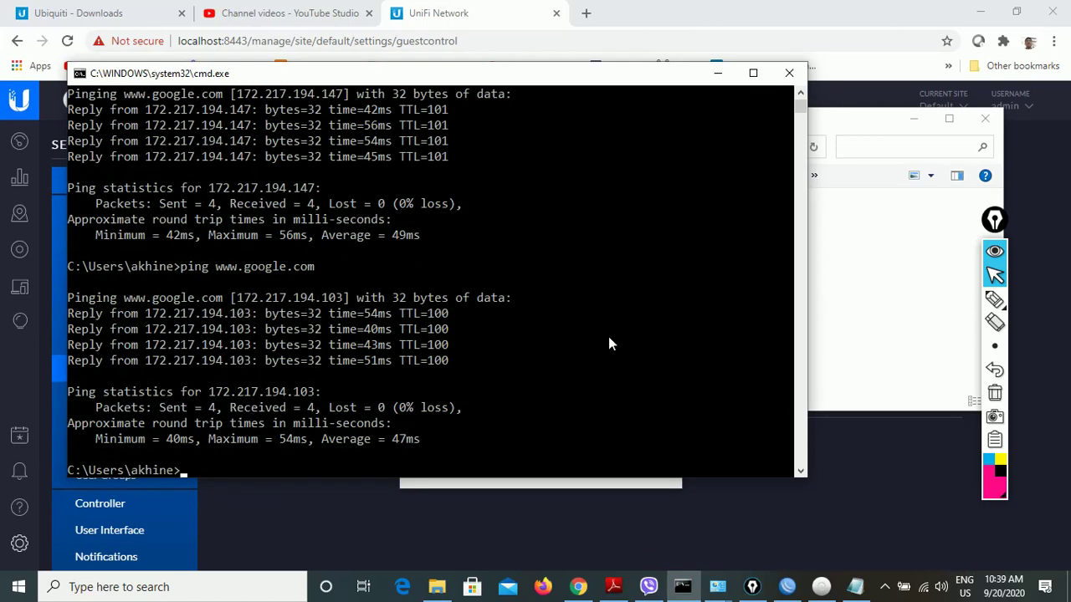
drag(672, 79, 723, 127)
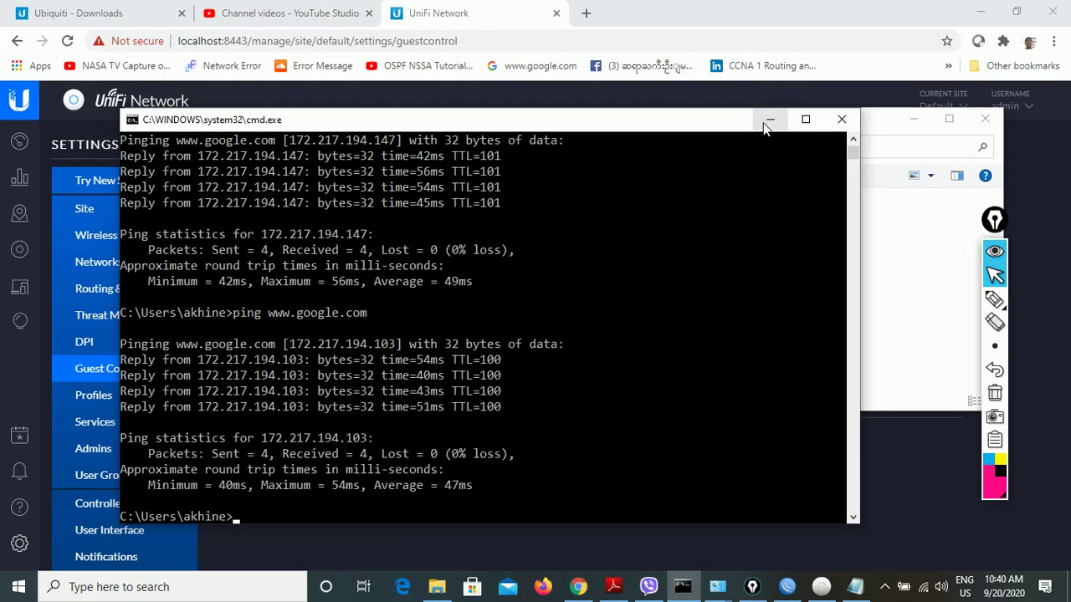
click(769, 122)
- Show the fourfaith.pdf VLAN 10/11/99 topology diagram, then open the screen recorder's controls
click(618, 589)
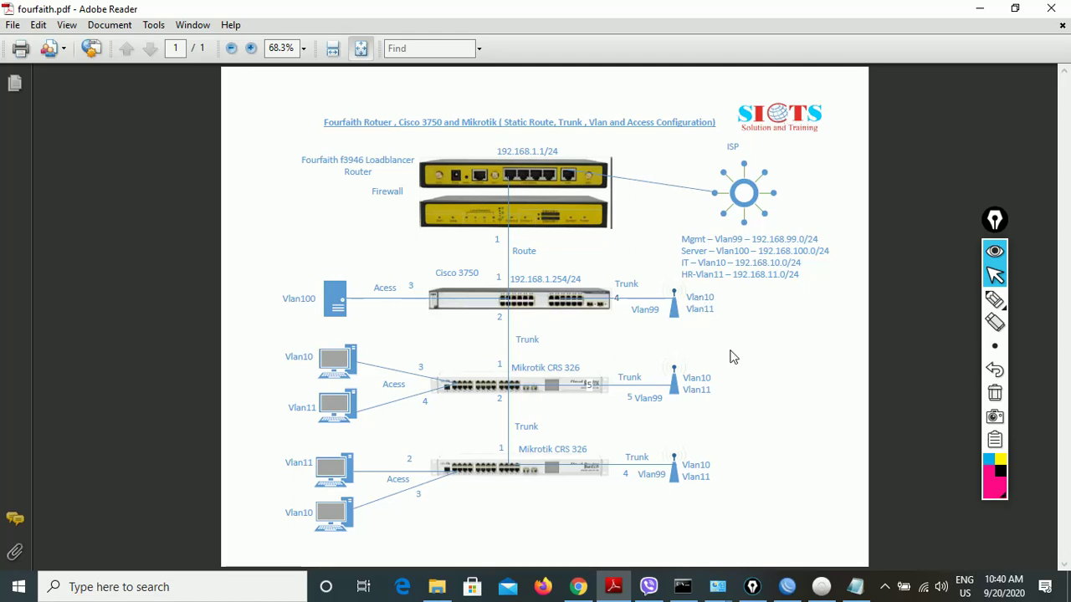
click(882, 587)
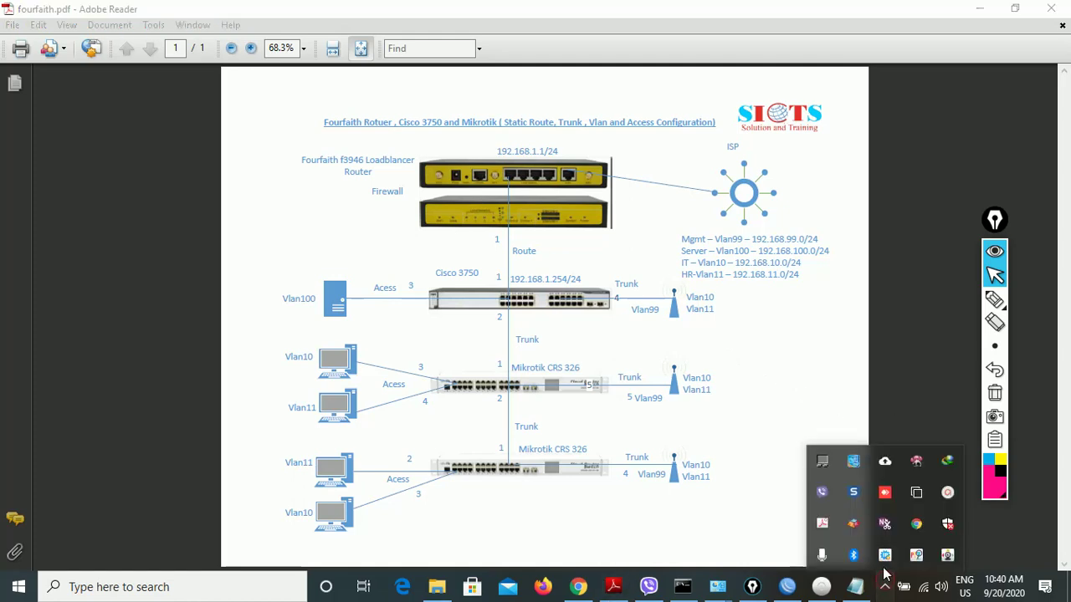
click(946, 495)
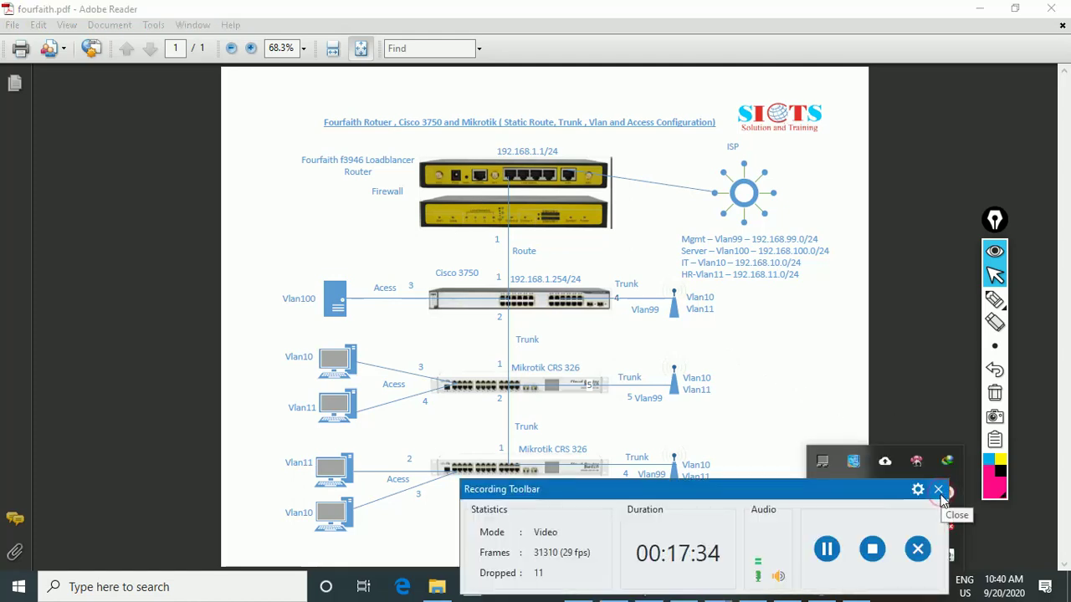